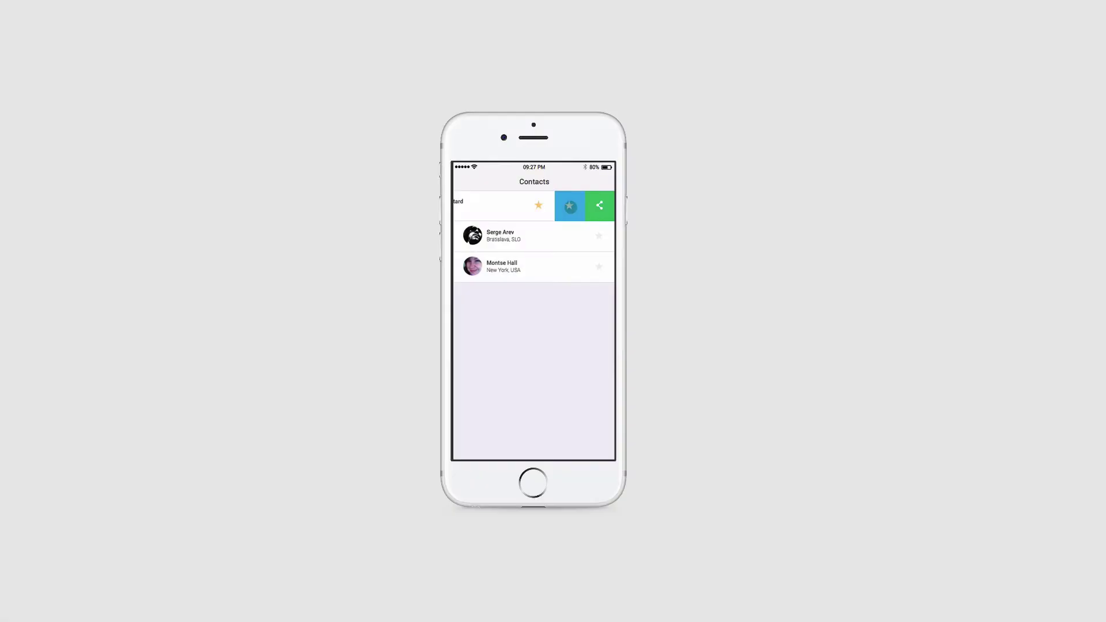
- Try out the contacts prototype by opening and dismissing the share sheet and swiping the first contact's row
left_click(600, 206)
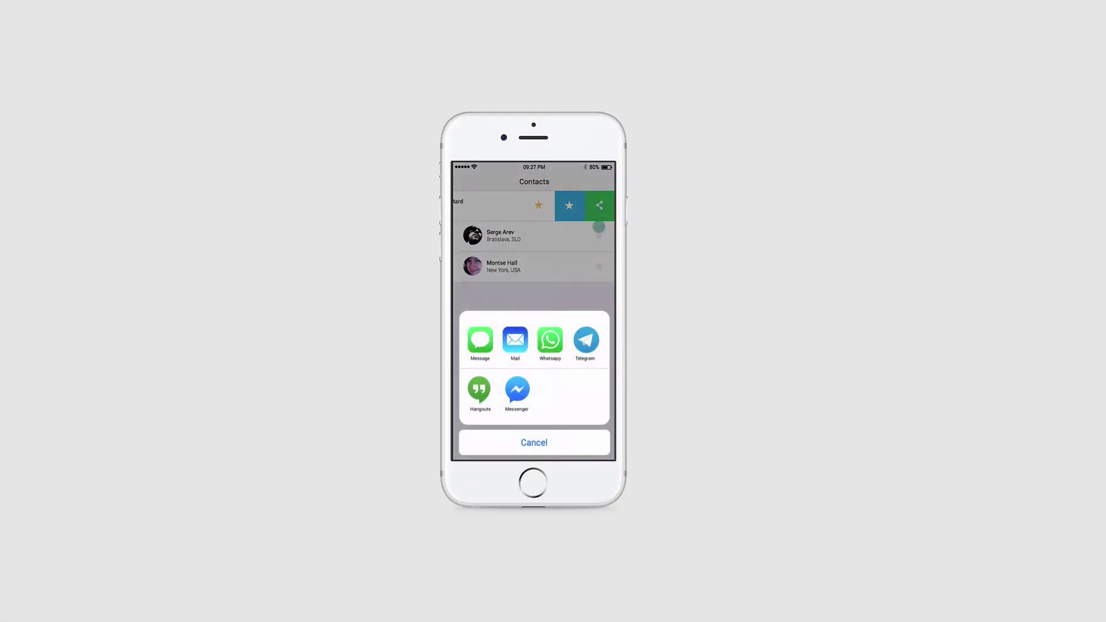
left_click(532, 443)
left_click(587, 204)
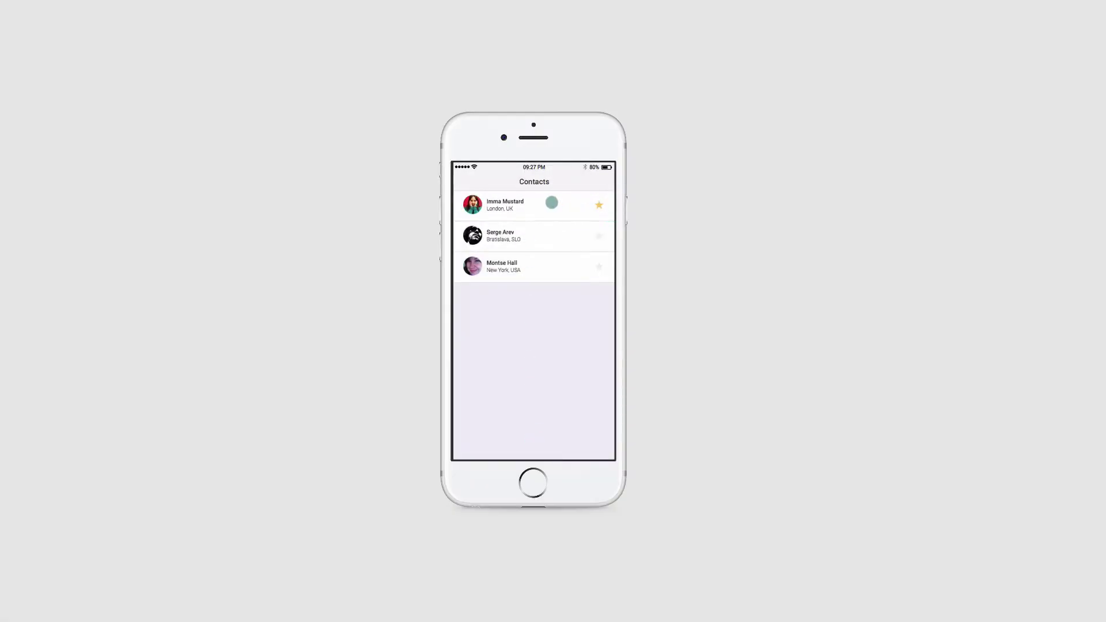
left_click_drag(502, 202, 546, 203)
left_click(468, 202)
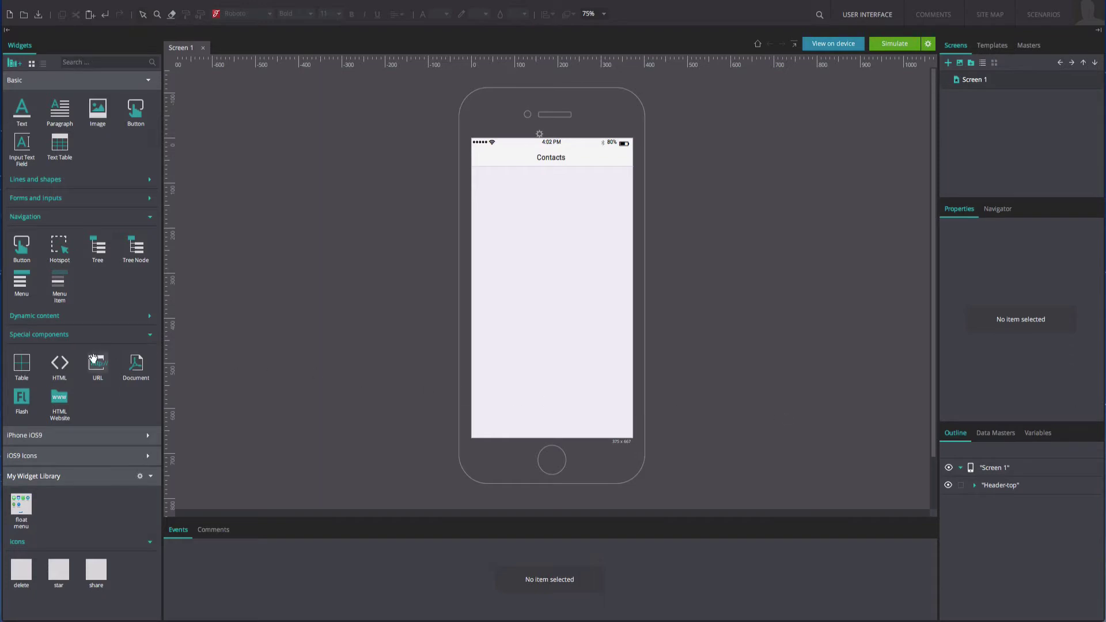
- Place a table in the middle of the phone screen and name it Contact-list
left_click_drag(22, 363, 522, 277)
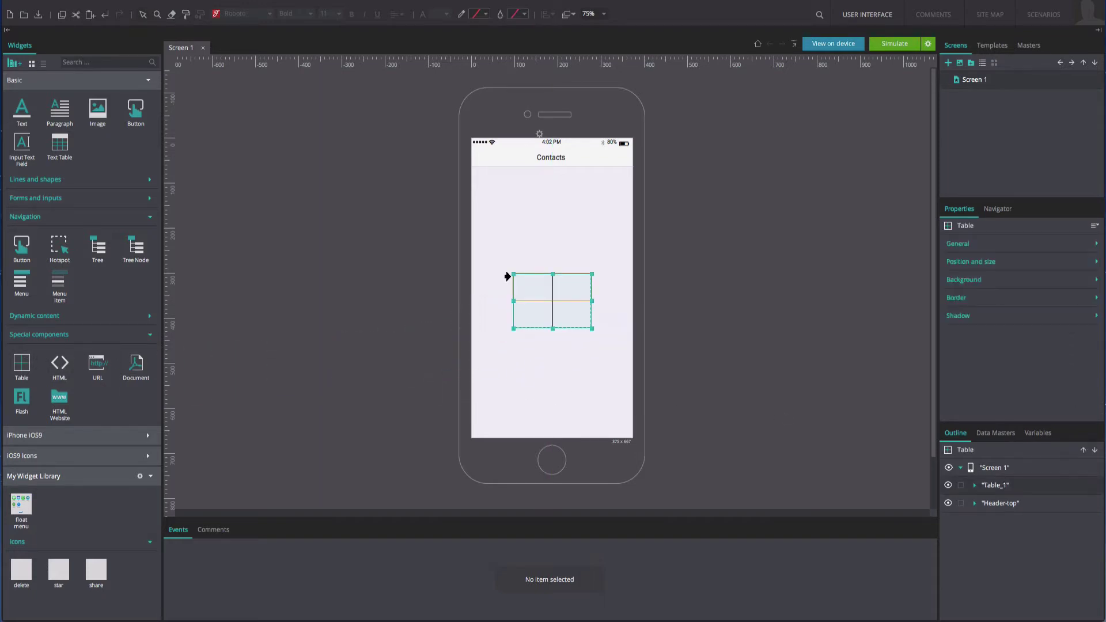
left_click(1018, 246)
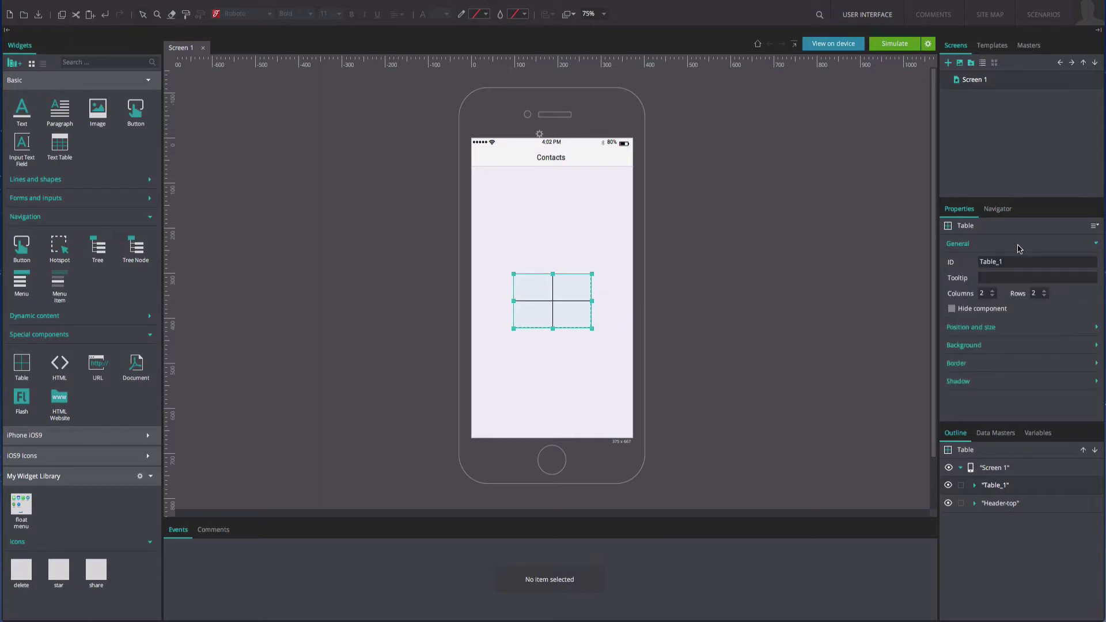
left_click(1012, 260)
type("Contact-list")
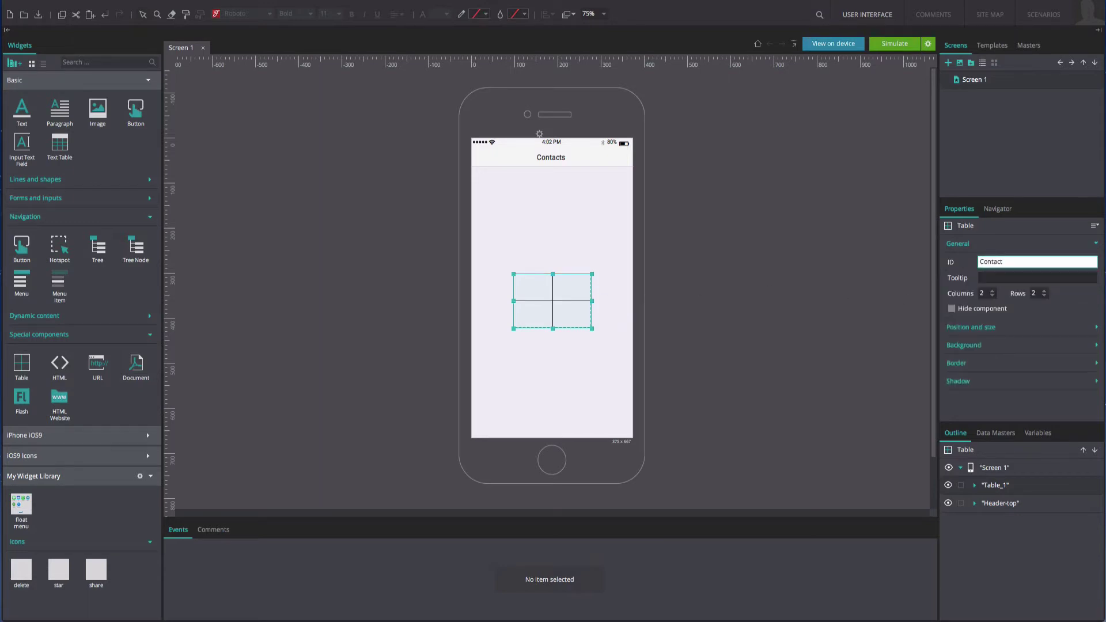
- Set the Contact-list table to 4 columns and 1 row
left_click(982, 293)
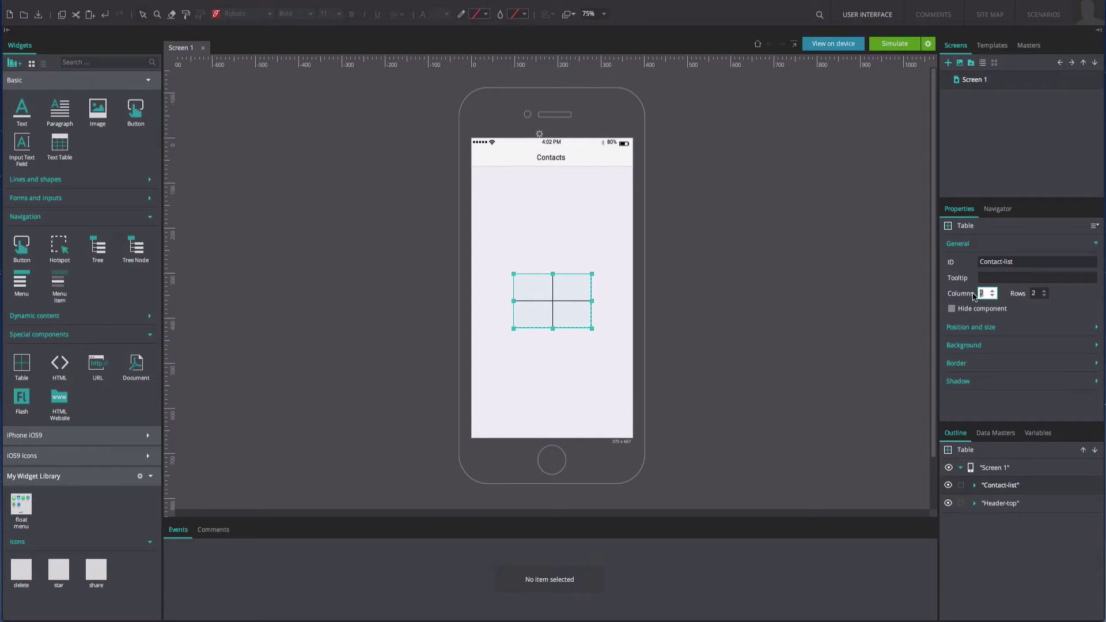
type("4")
left_click(1034, 293)
type("1")
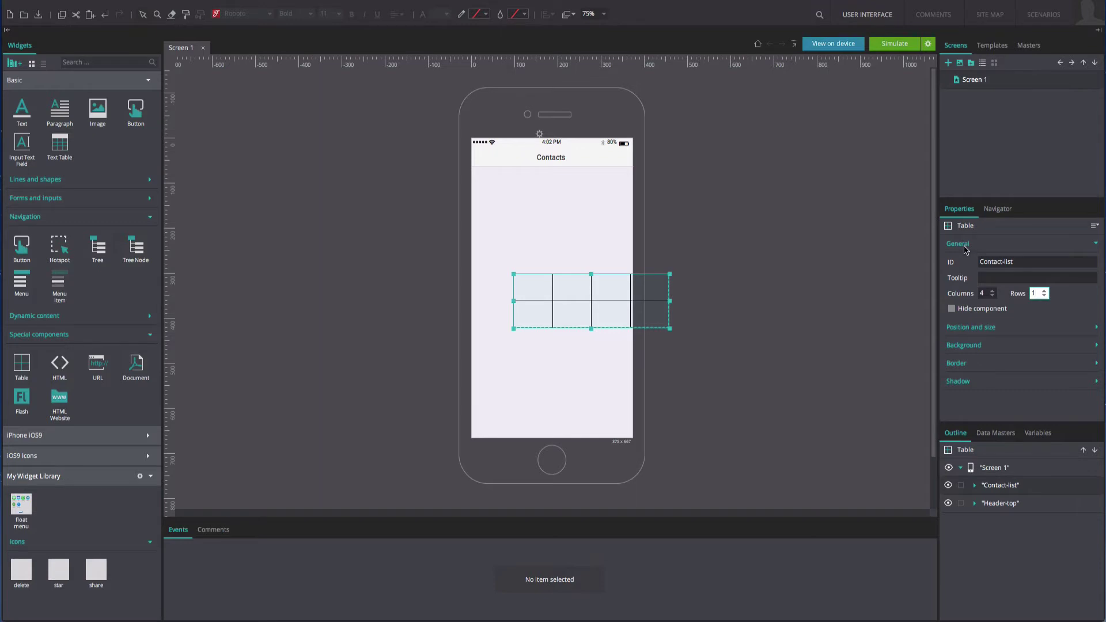
- Set the width of the table's first cell to 70
left_click(536, 279)
left_click(535, 286)
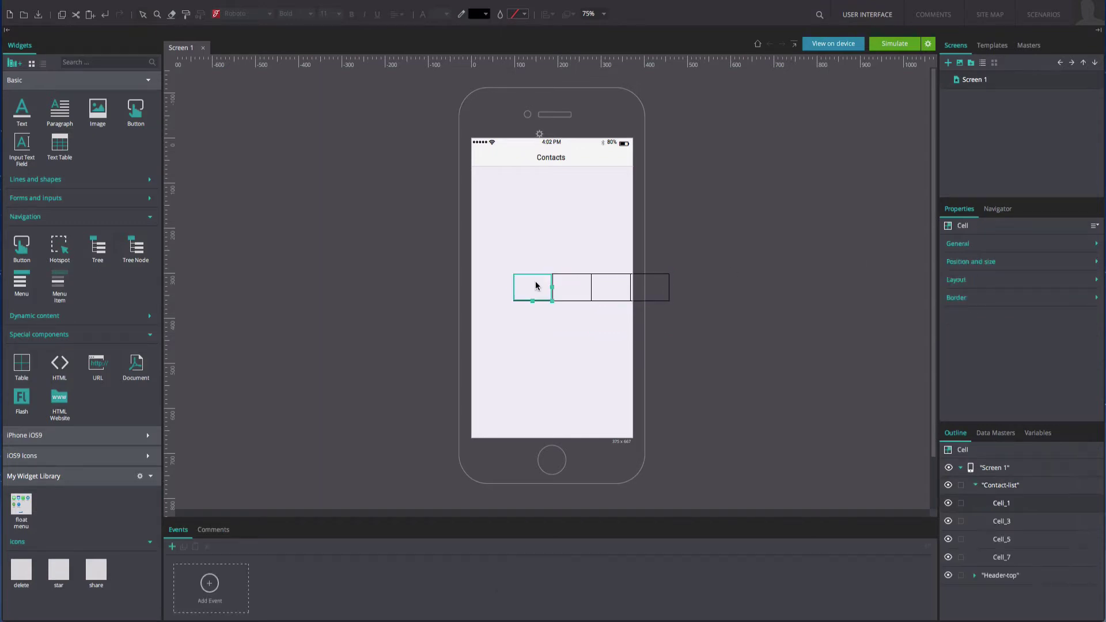
left_click(959, 263)
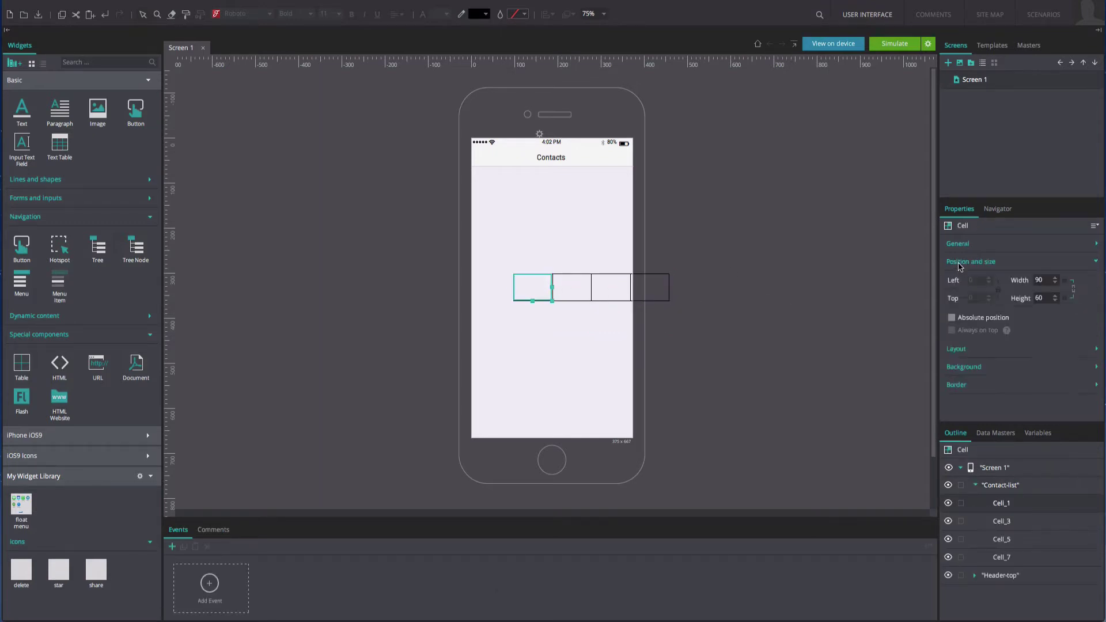
double_click(1031, 280)
type("70")
- Rename the table's second cell to Cell_2 and set its width to 375
left_click(581, 291)
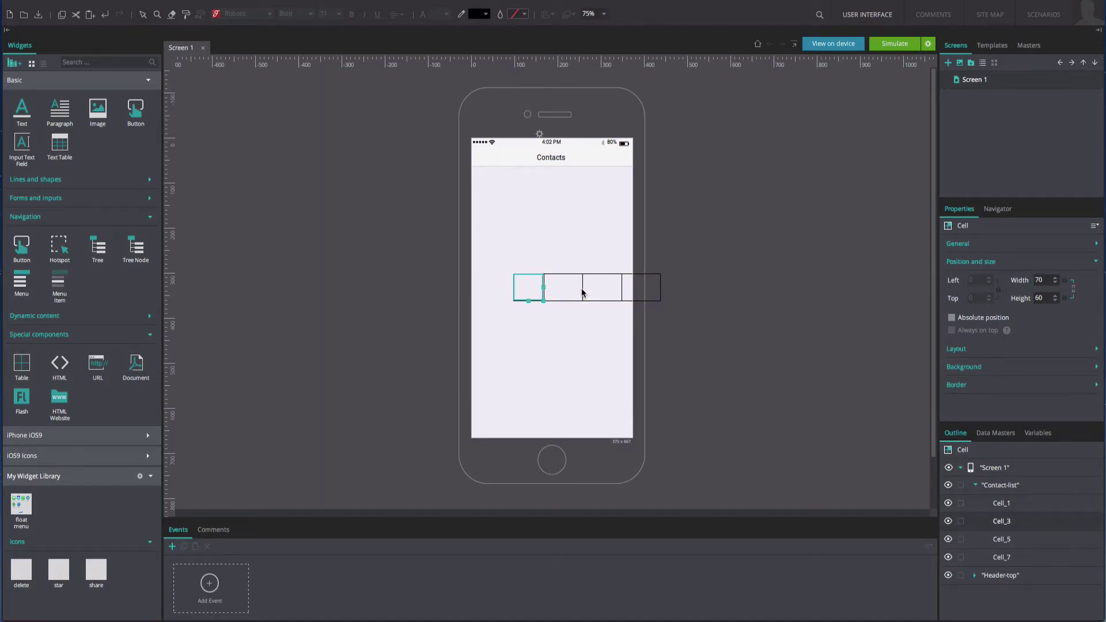
left_click(972, 252)
left_click(1035, 262)
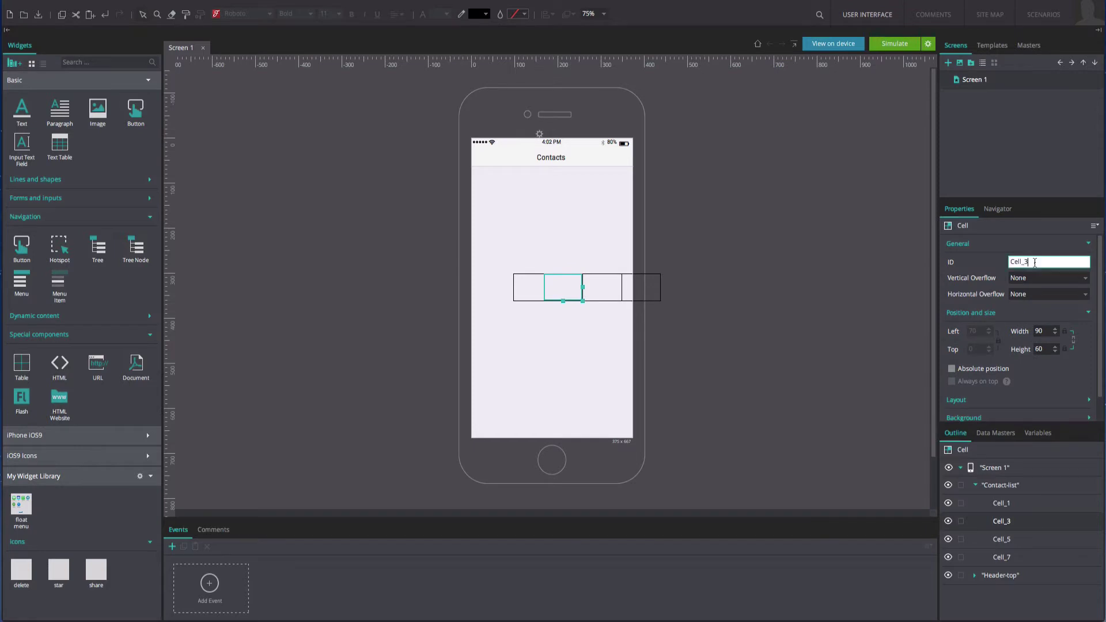
double_click(1035, 331)
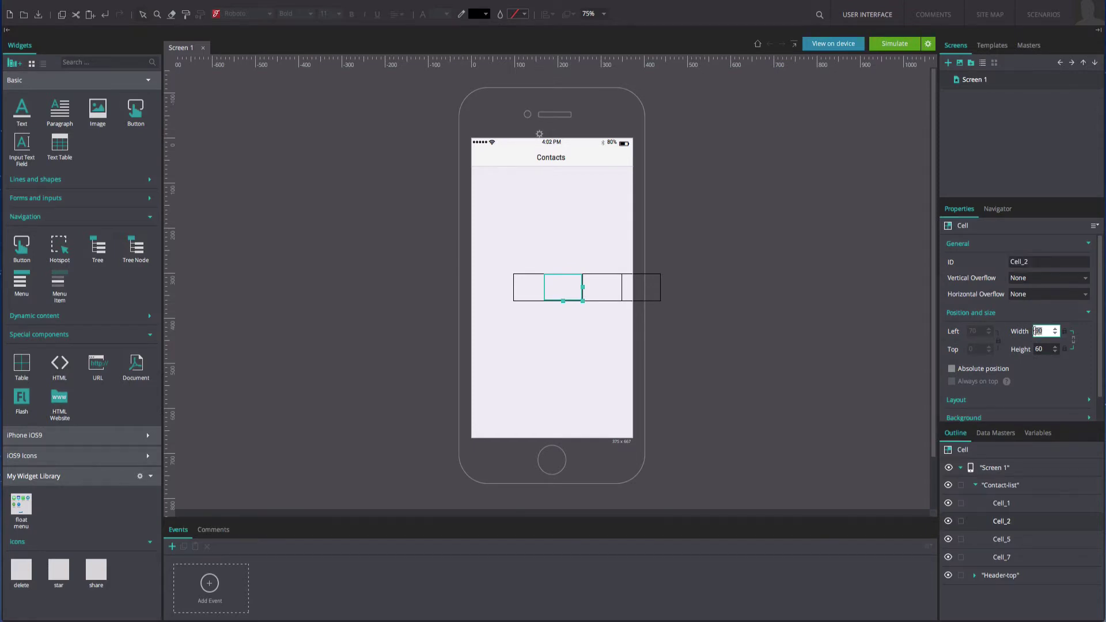
type("375")
key("Return")
- Rename the table's third cell to Cell_3 and set its width to 70
left_click(727, 295)
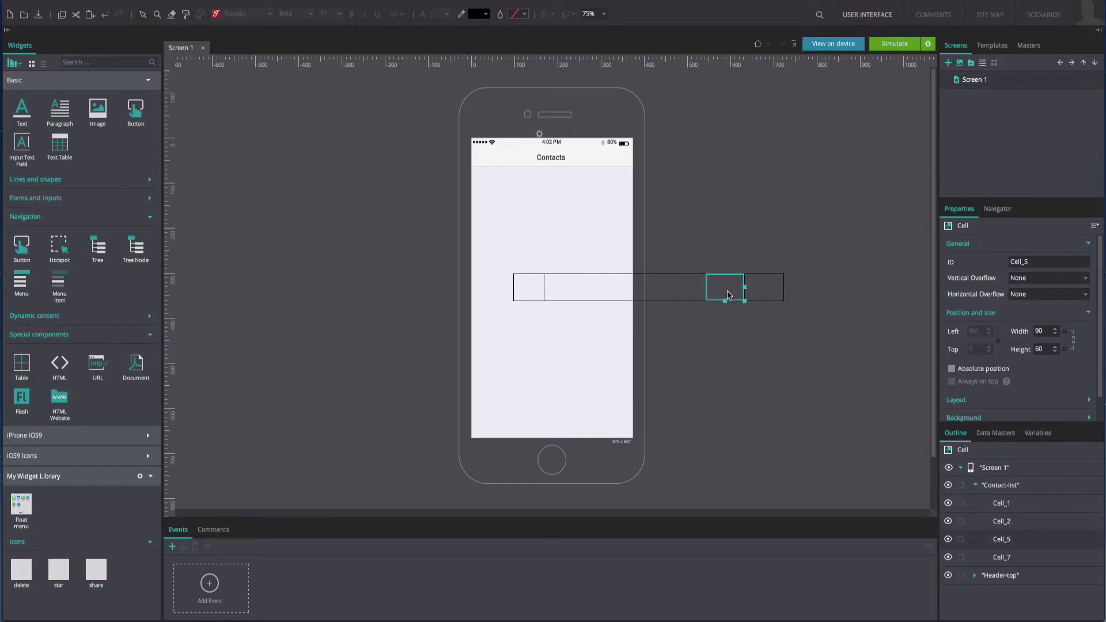
left_click(1030, 262)
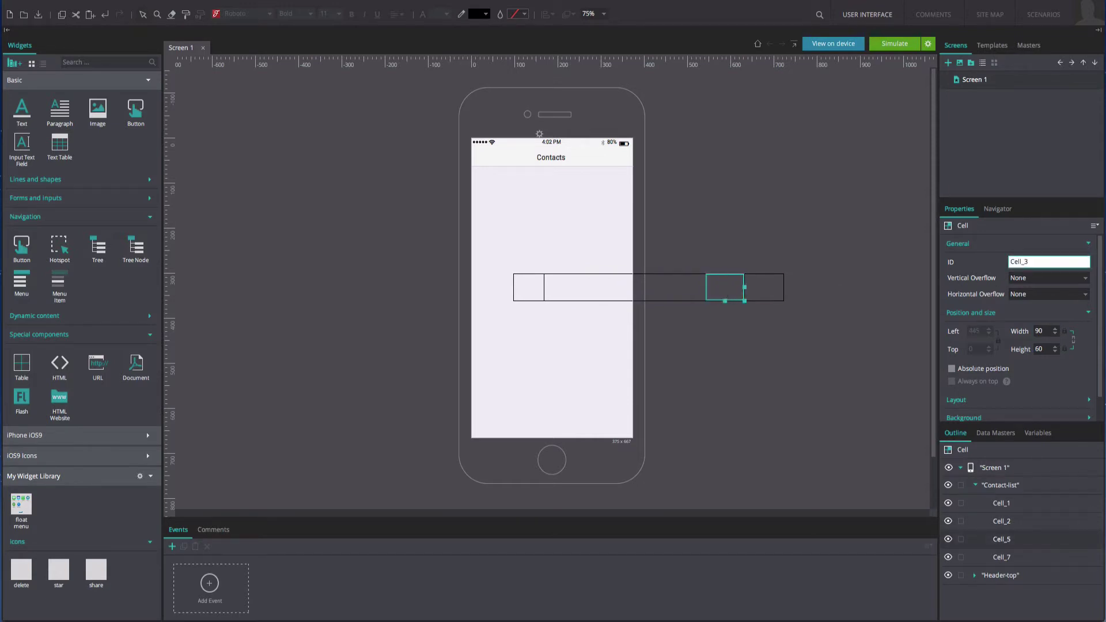
type("3")
left_click(1042, 331)
type("70")
key("Return")
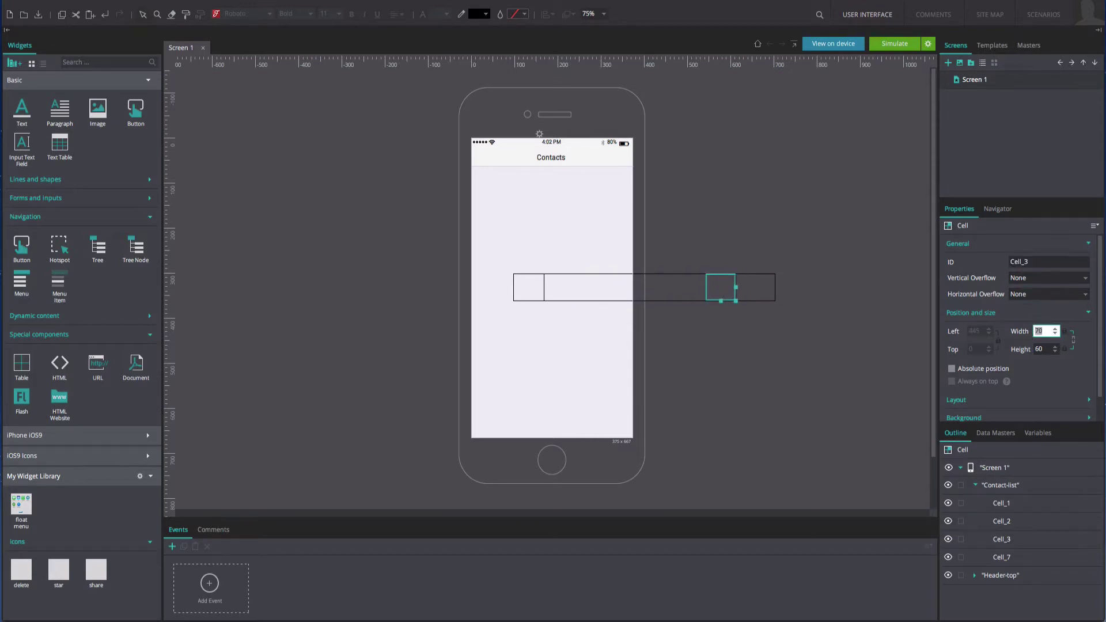
- Rename the table's last cell to Cell_4 and set its width to 70
left_click(766, 295)
left_click(1029, 262)
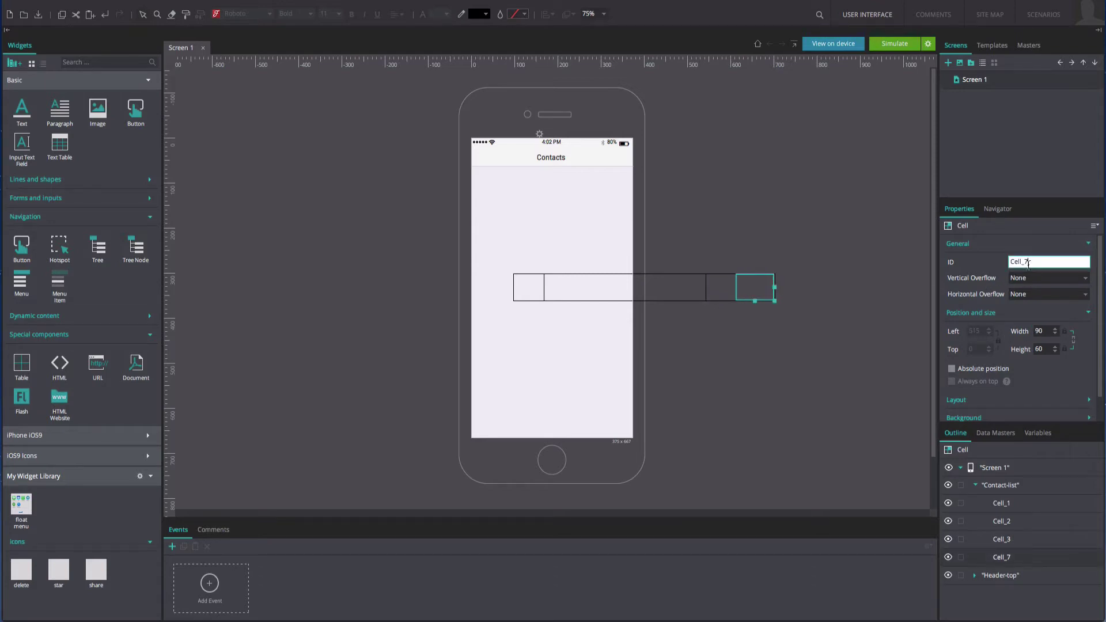
left_click(1039, 332)
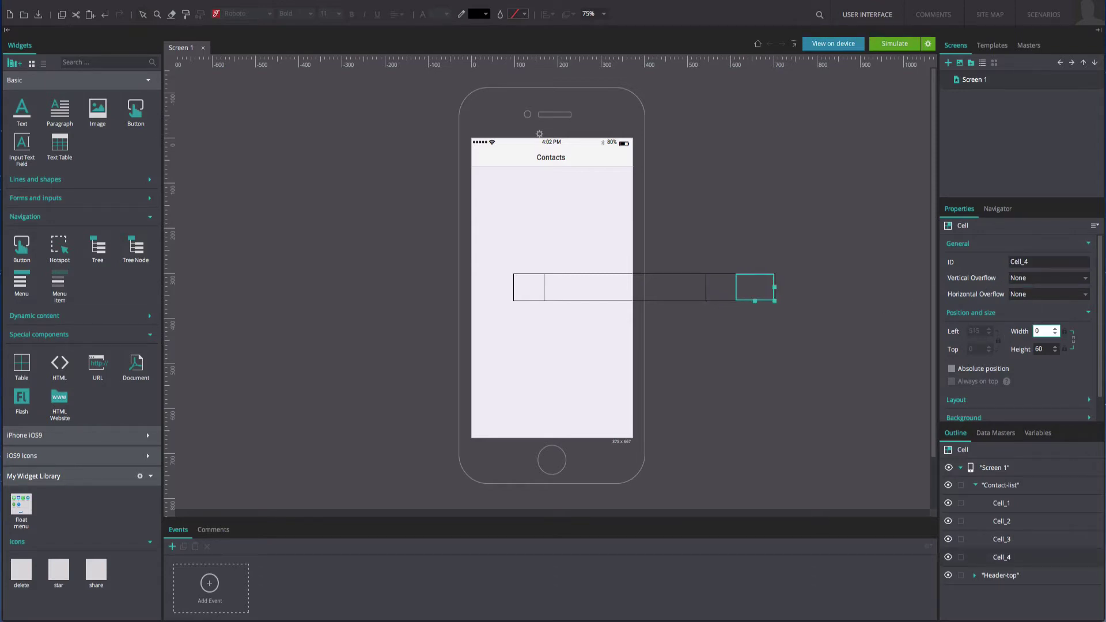
type("7")
key("Return")
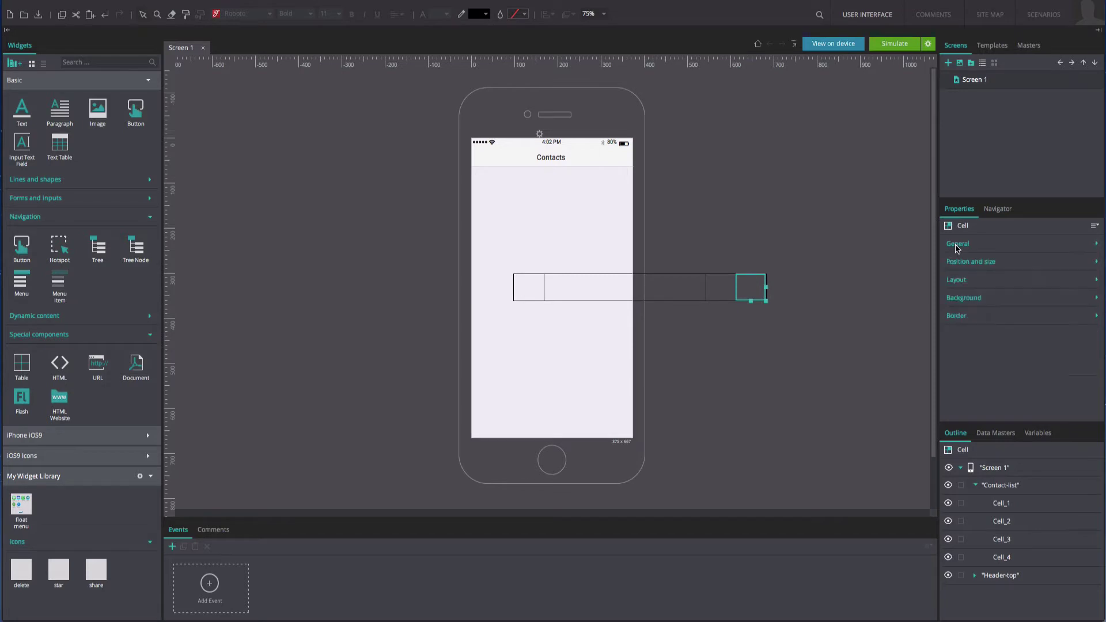
- Move the table directly below the Contacts header with Cell_2 spanning the screen width, and give Cell_2 a free layout
left_click(731, 301)
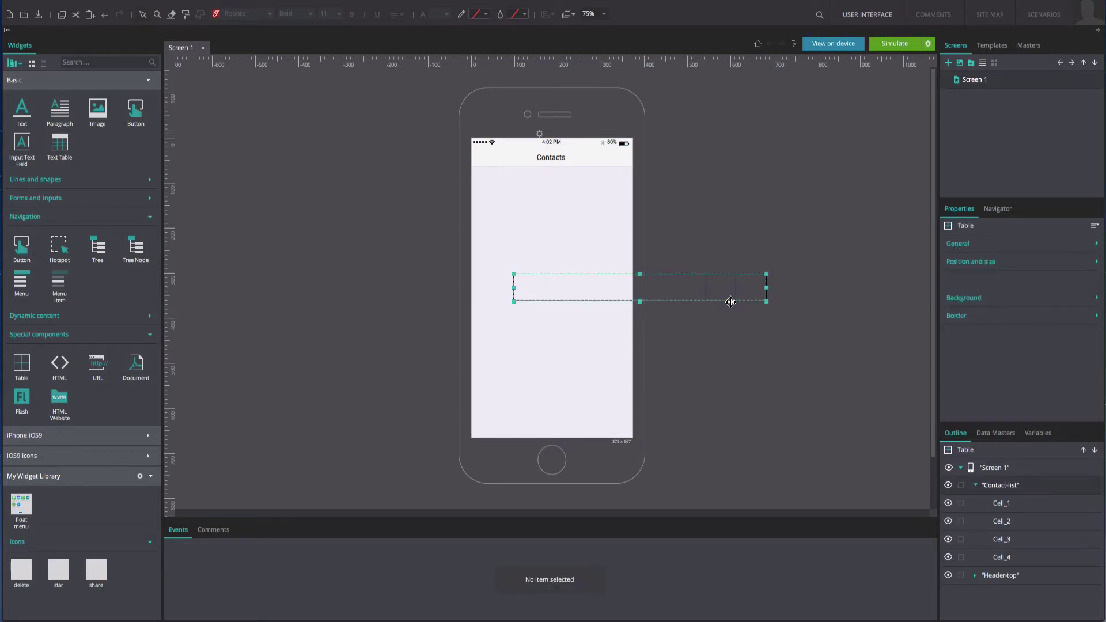
left_click_drag(731, 302, 658, 194)
left_click(616, 189)
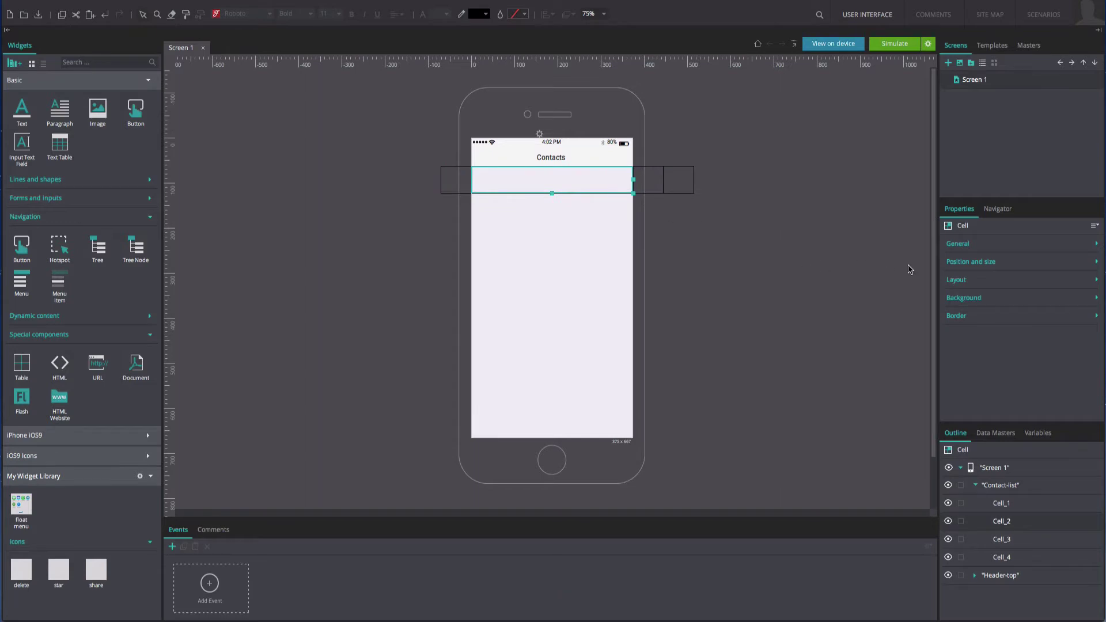
left_click(958, 281)
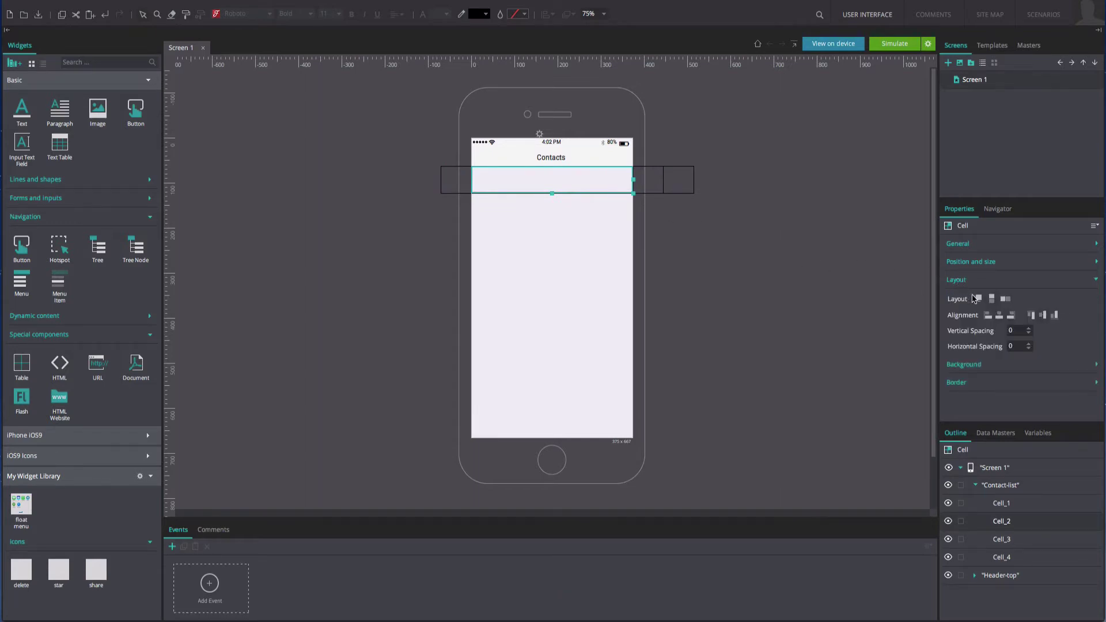
left_click(977, 299)
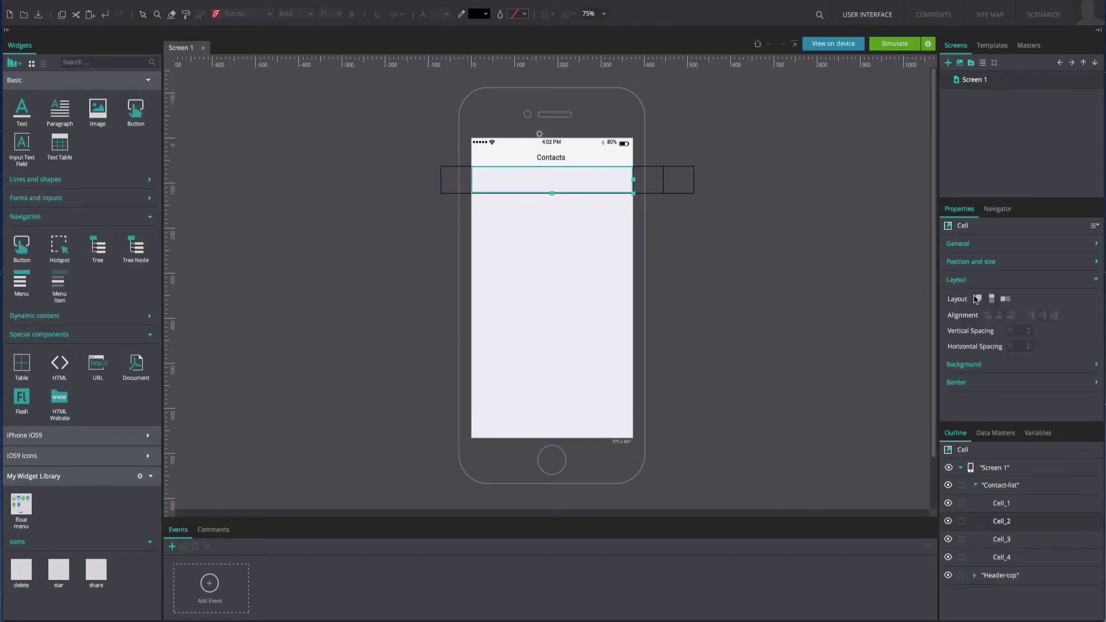
left_click(960, 283)
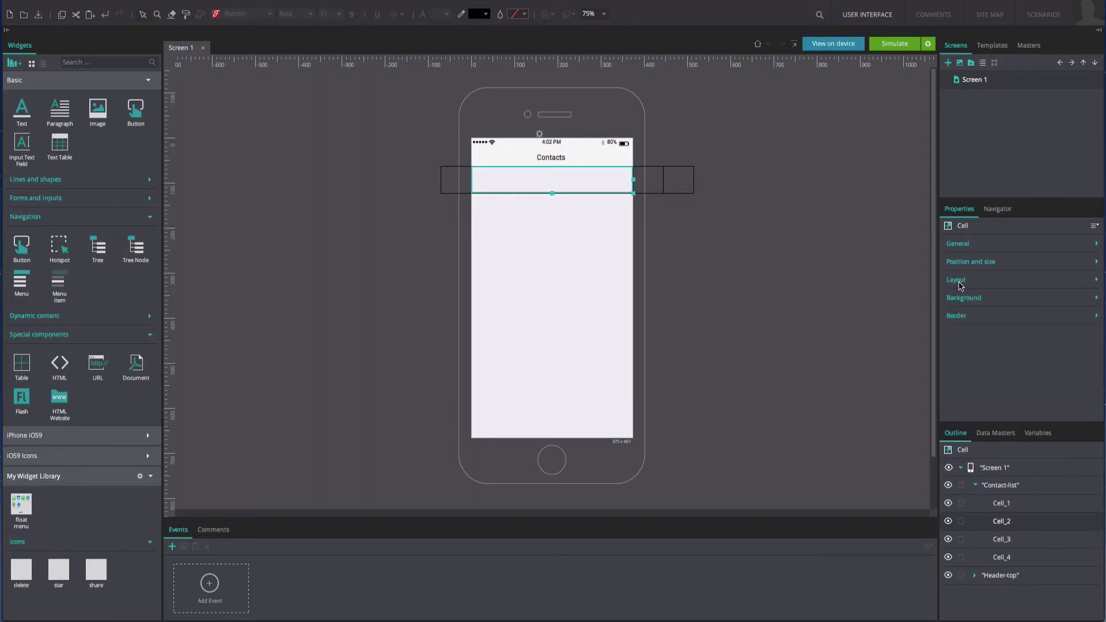
- Fill Cell_1 with red and place the delete icon from the custom library inside it
left_click(467, 189)
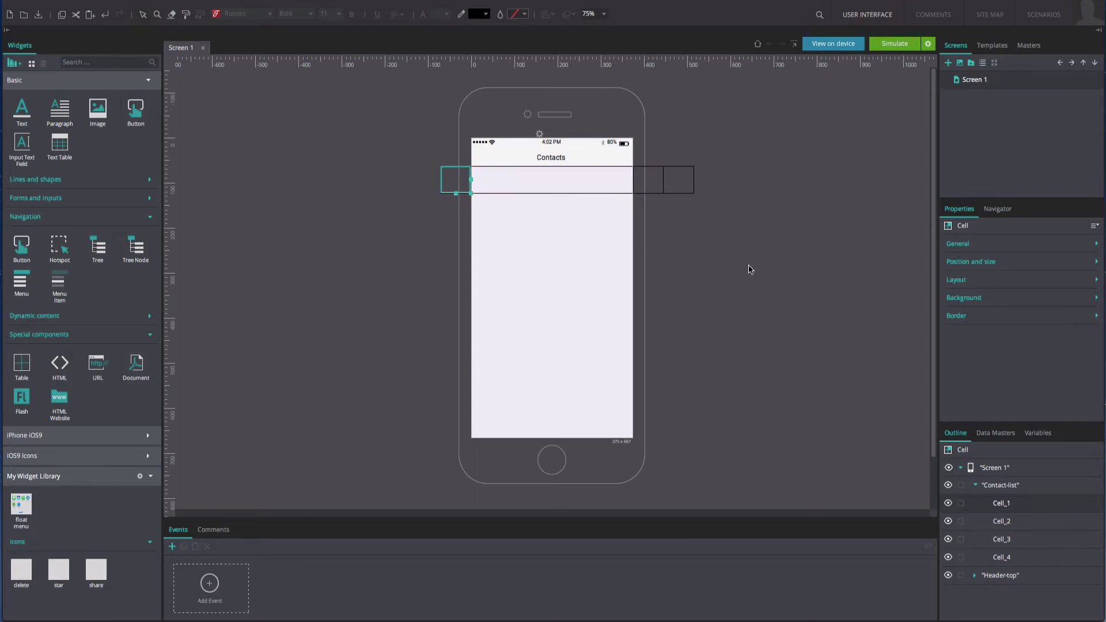
left_click(951, 298)
left_click(964, 319)
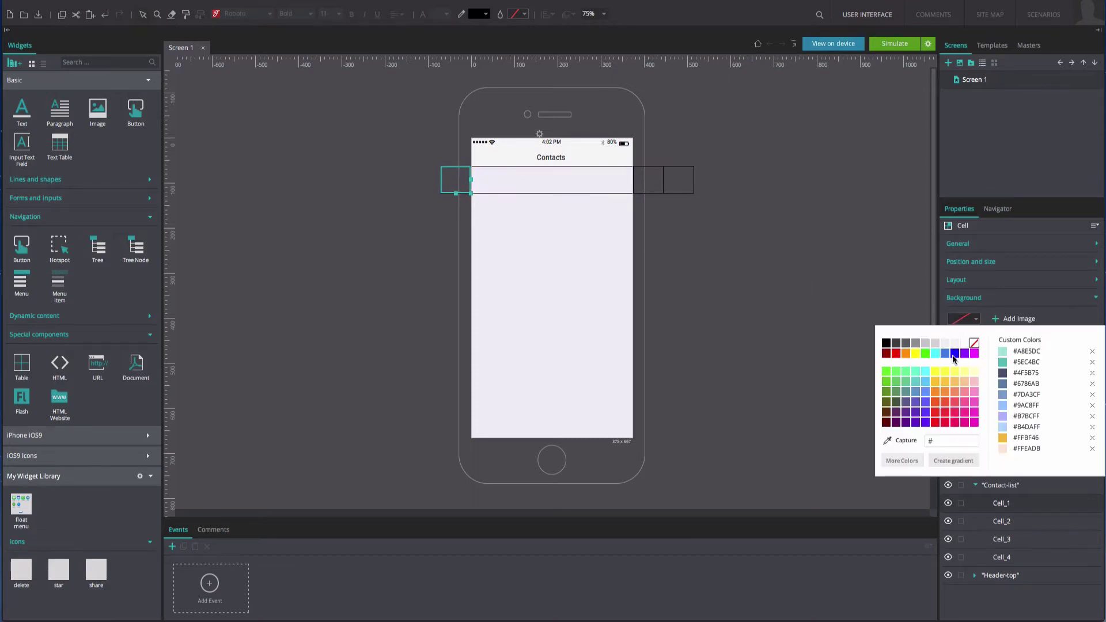
left_click(945, 424)
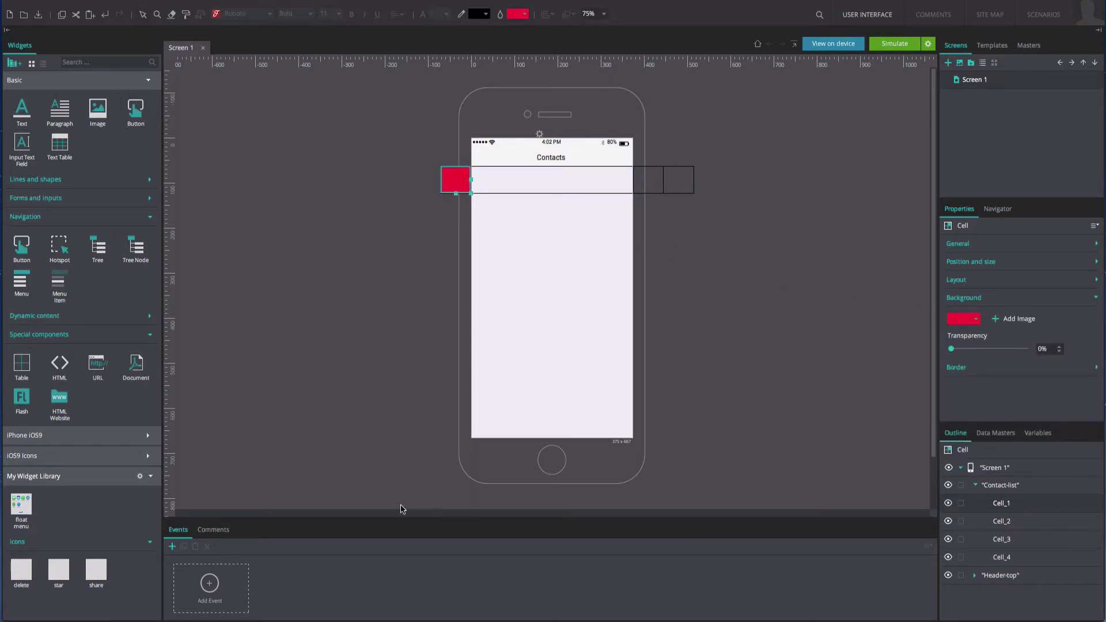
left_click_drag(21, 569, 451, 183)
- Set the background color of Cell_2 to white
left_click(515, 185)
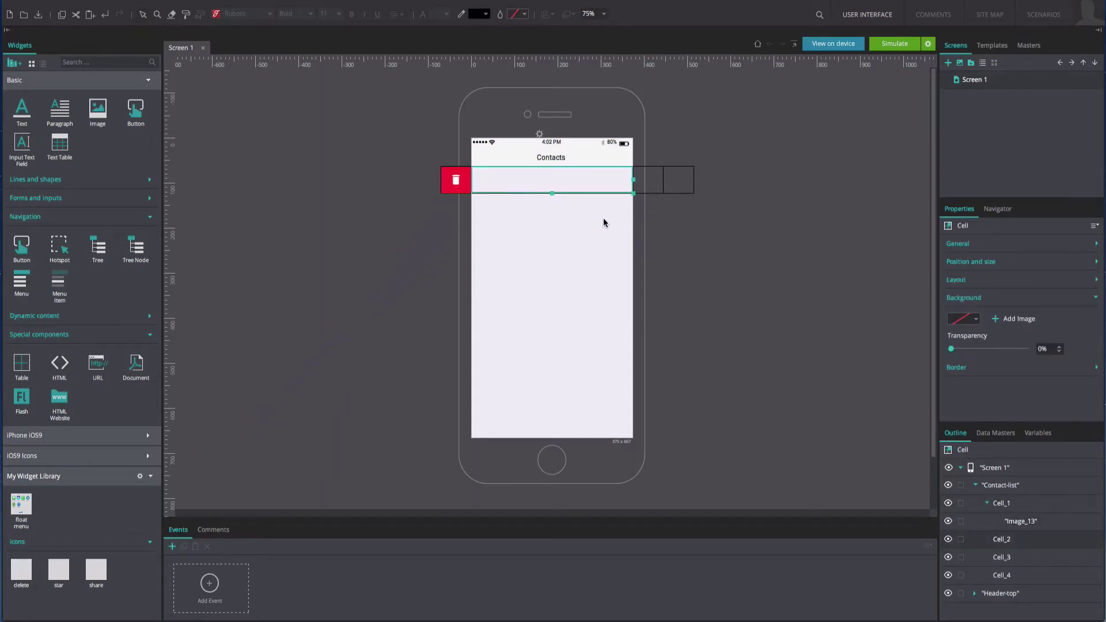
left_click(978, 319)
left_click(964, 343)
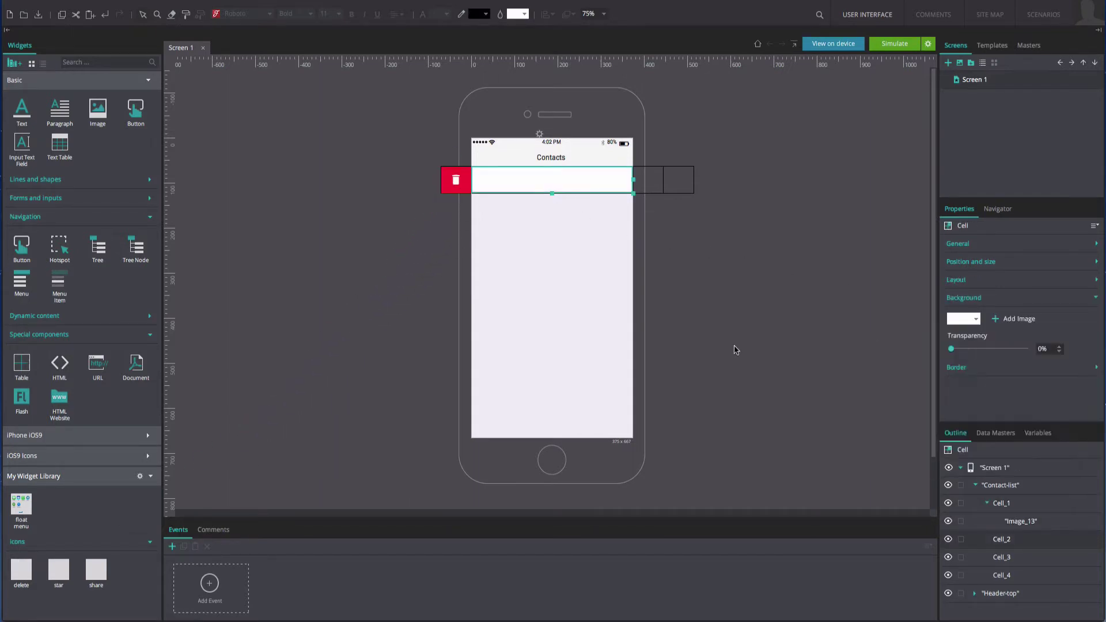
- Add a portrait image, a star image and two text lines with the contact's full name and "London, UK" to Cell_2
left_click_drag(98, 109, 525, 217)
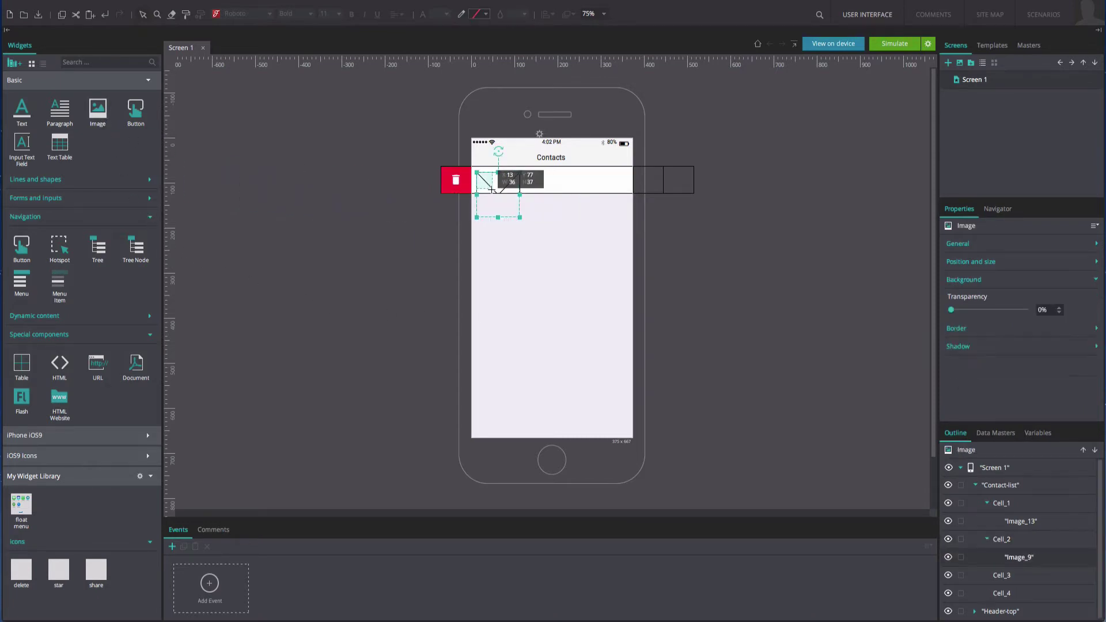
left_click_drag(489, 183, 624, 180)
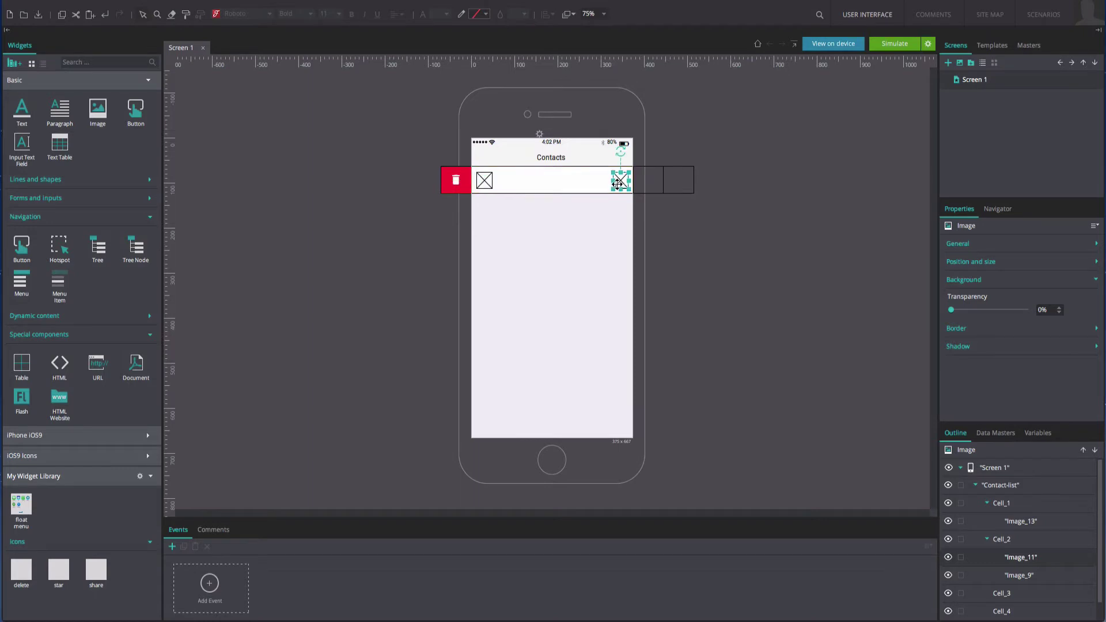
left_click_drag(79, 120, 501, 186)
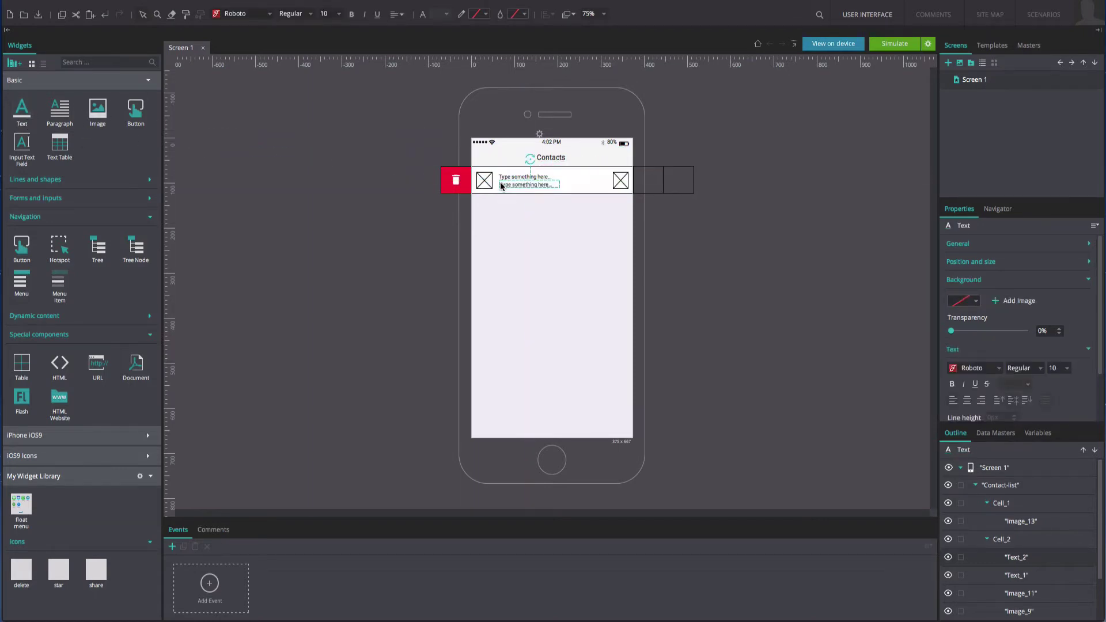
double_click(501, 185)
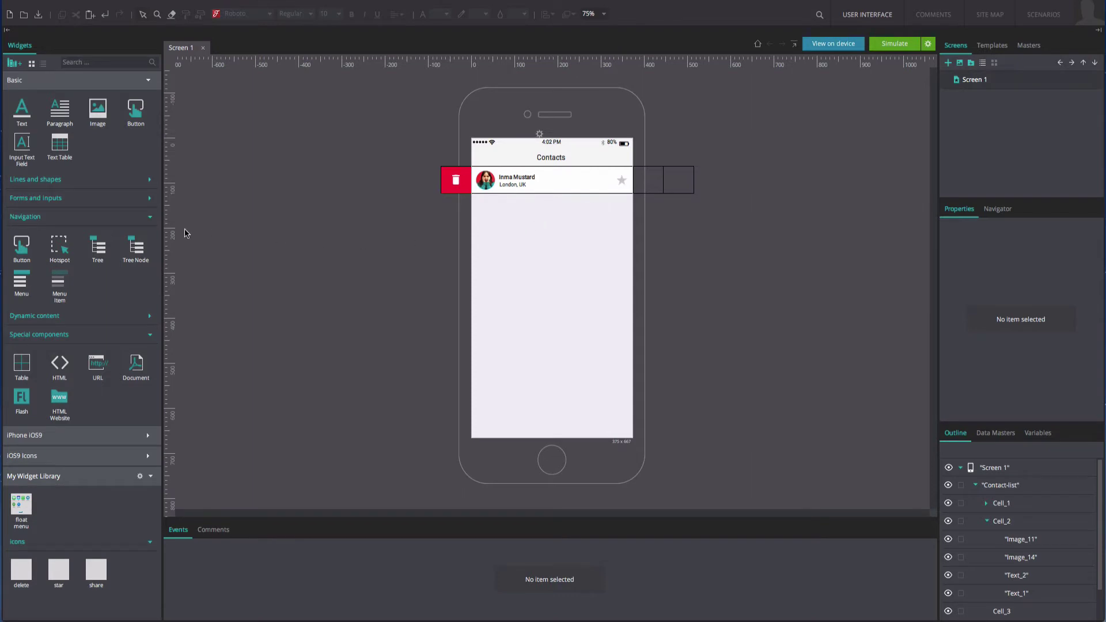
- Cover the whole of Cell_2 with a hotspot
left_click_drag(59, 247, 634, 193)
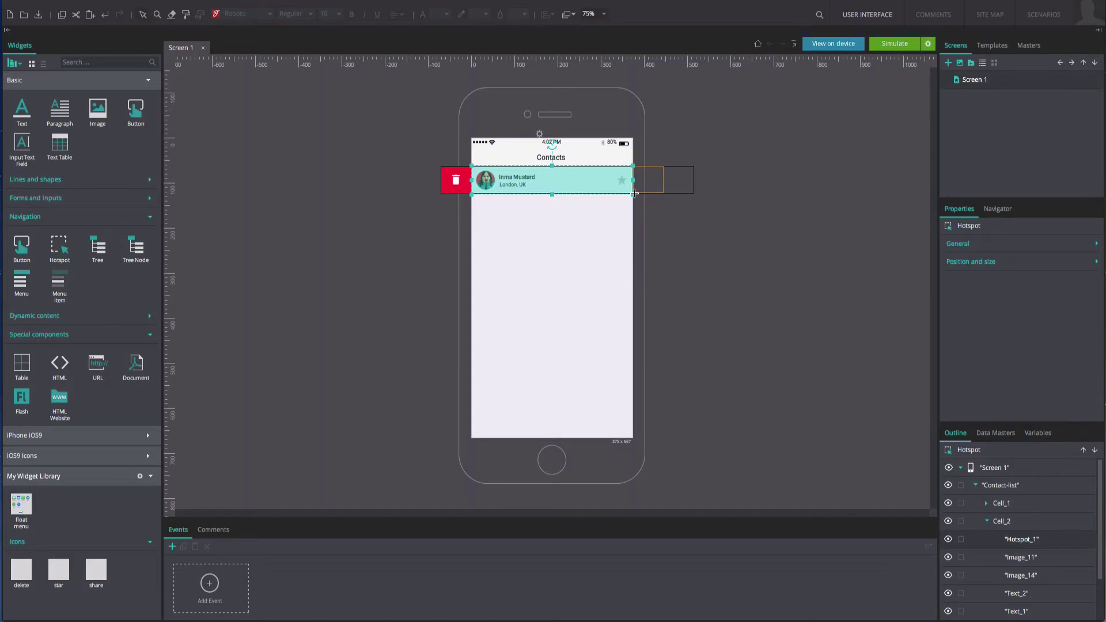
- Fill Cell_3 with blue-violet and place the star icon from the custom library inside it
left_click(644, 190)
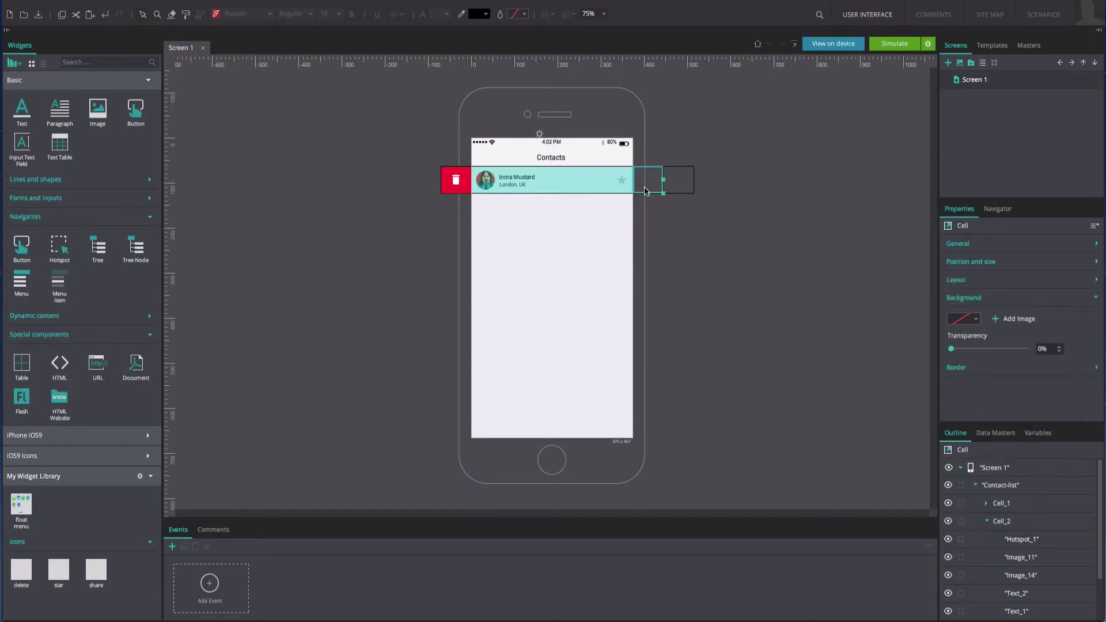
left_click(973, 319)
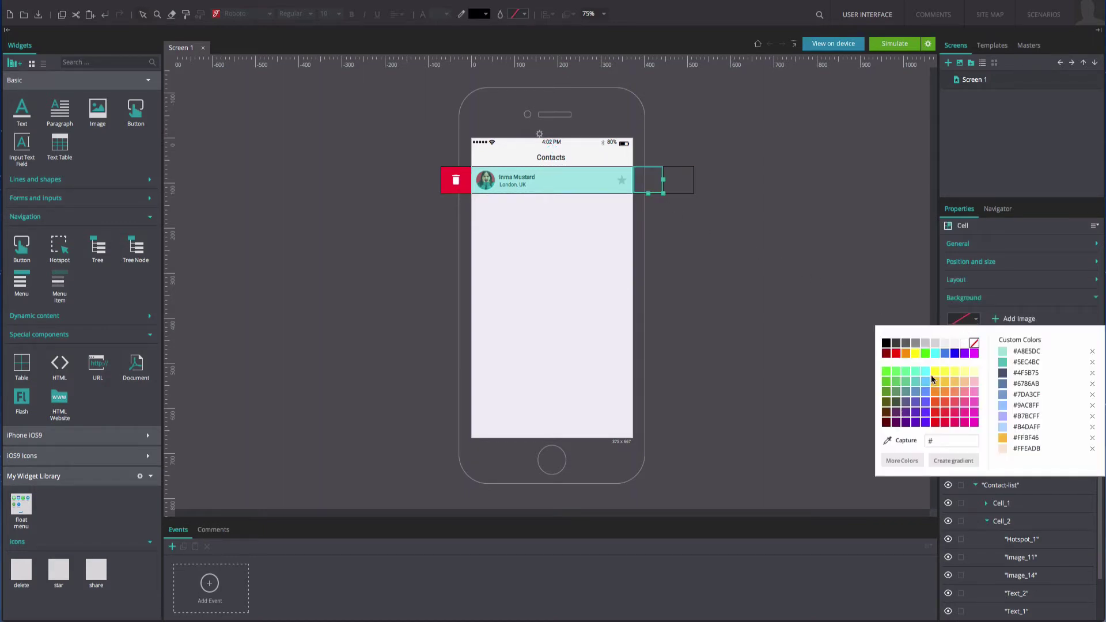
left_click(926, 402)
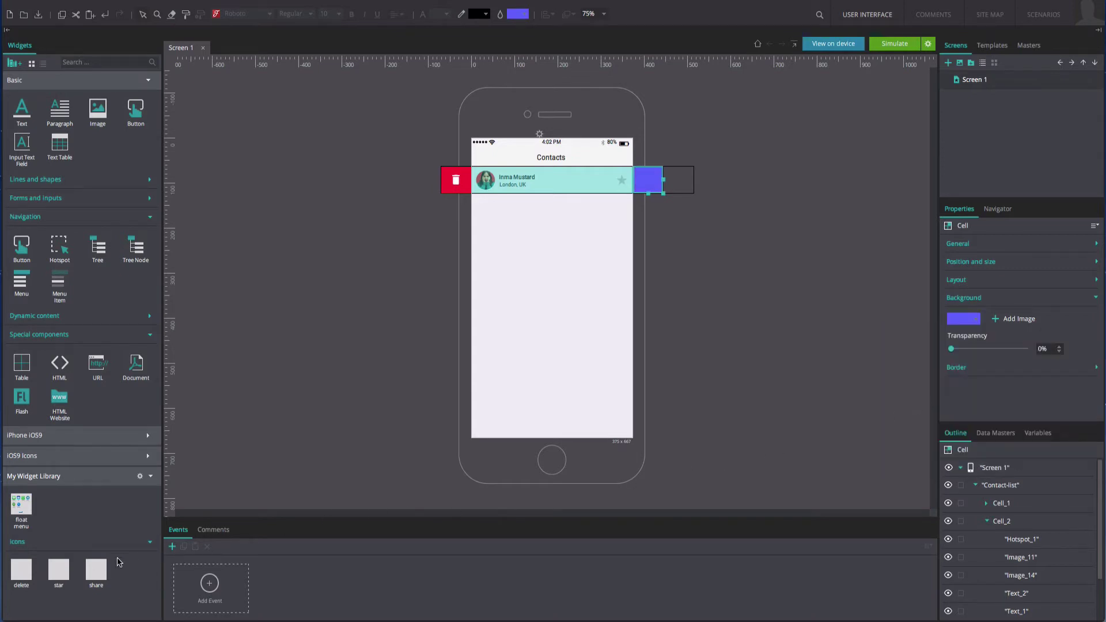
left_click_drag(63, 574, 638, 180)
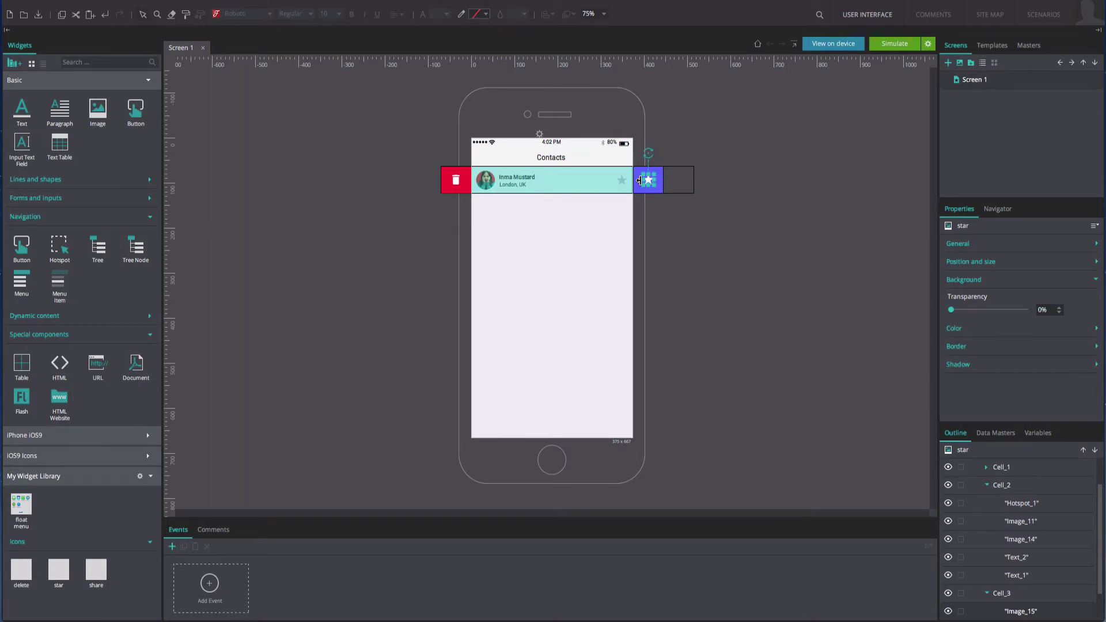
- Fill Cell_4 with green and place the share icon from the custom library inside it
left_click(676, 186)
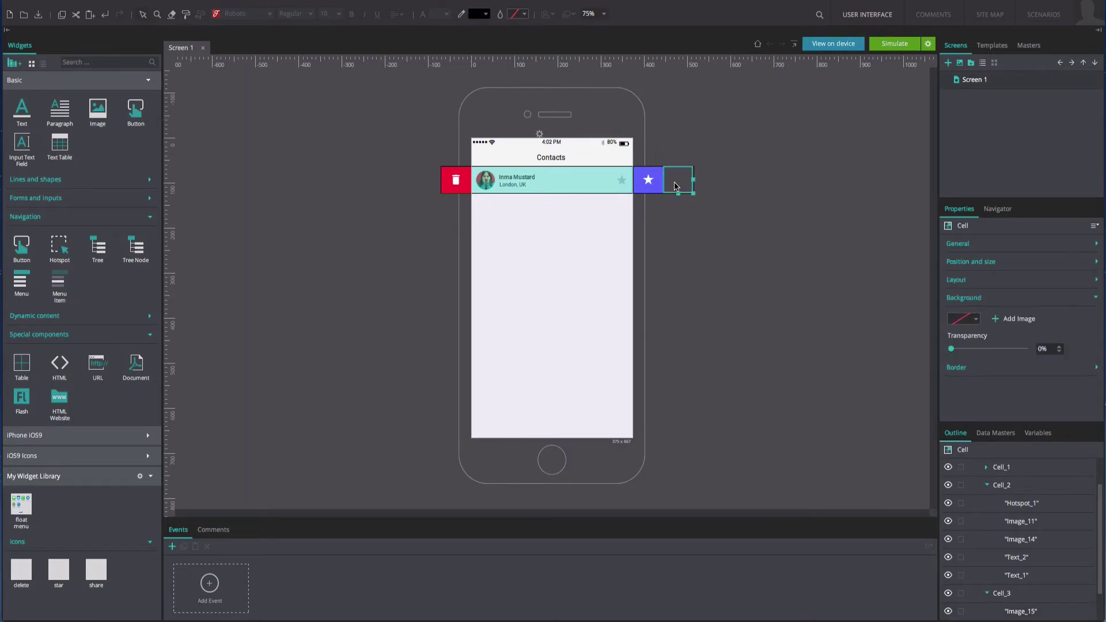
left_click(959, 320)
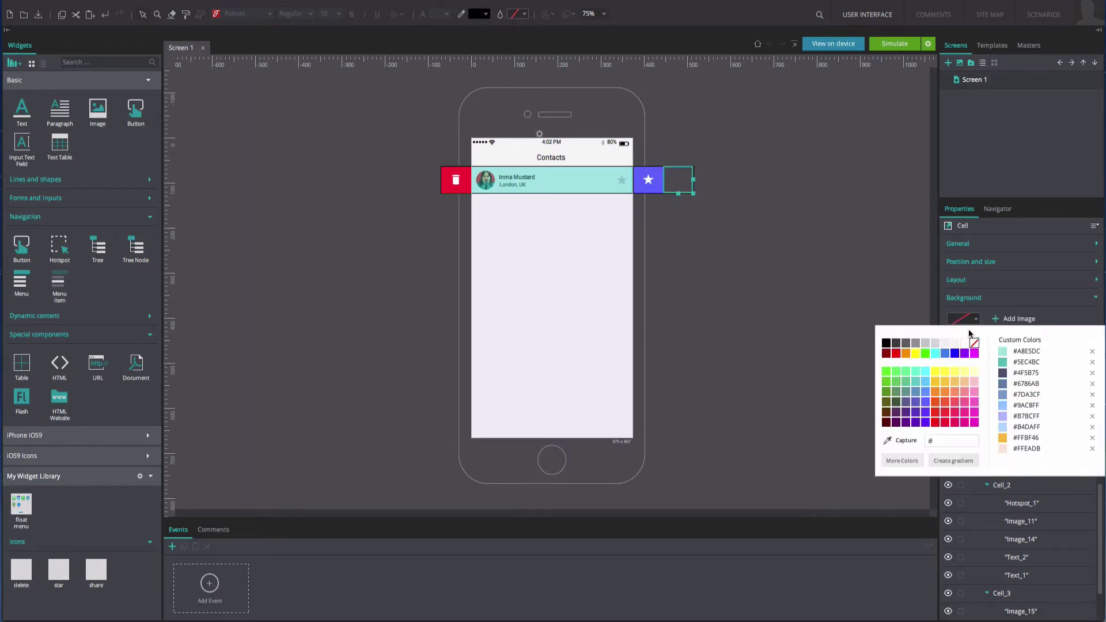
left_click(903, 385)
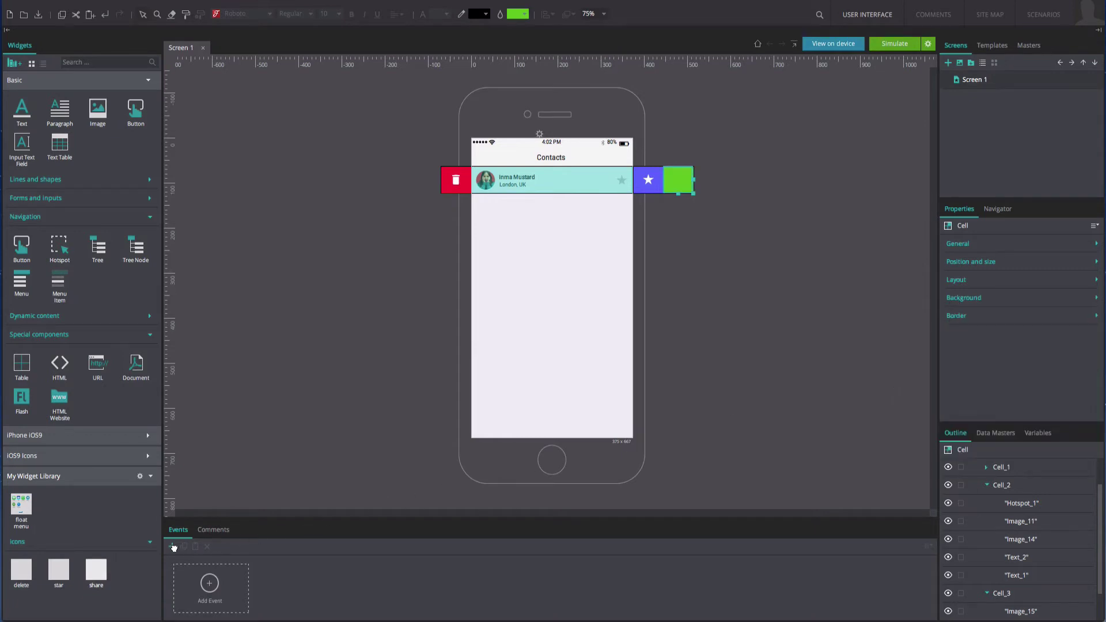
left_click_drag(678, 180, 679, 180)
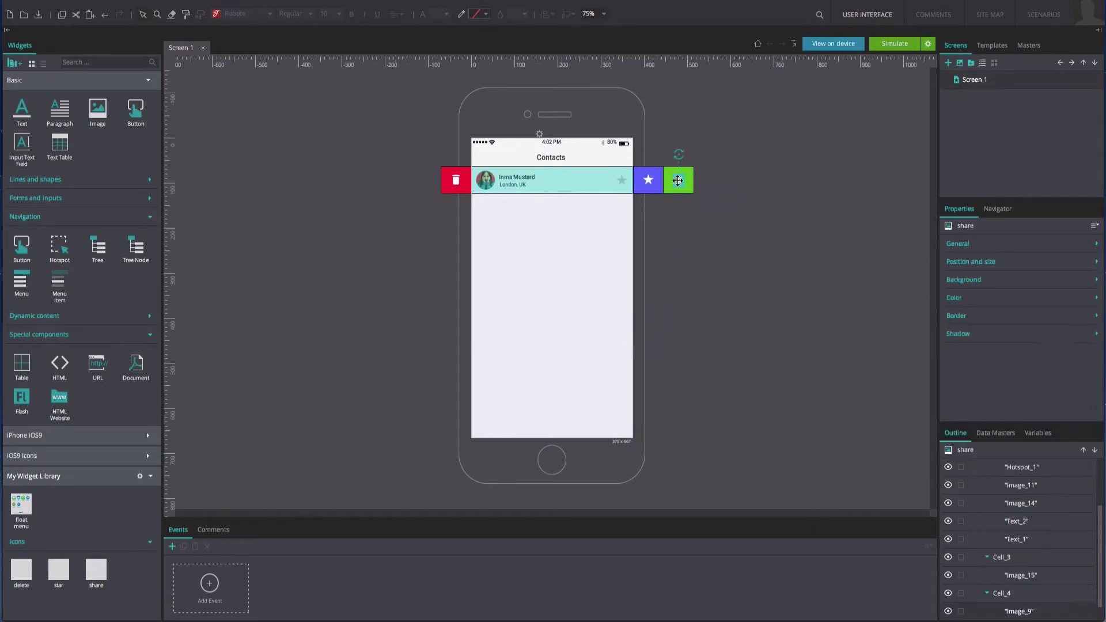
left_click(680, 216)
- Group the whole Contact-list table in a dynamic panel
left_click(648, 197)
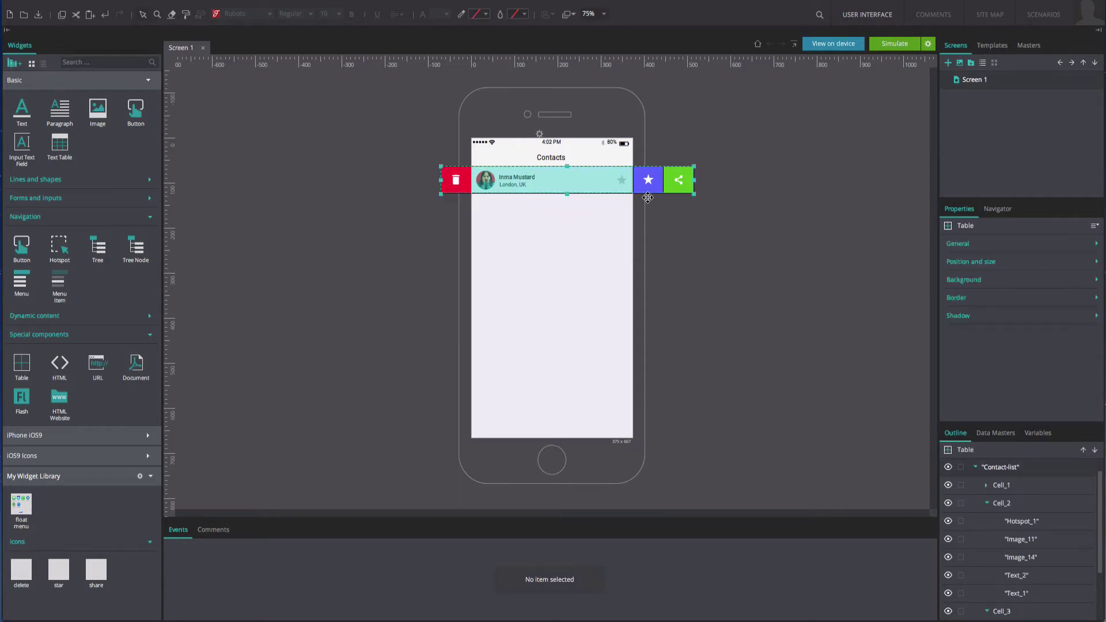
right_click(648, 198)
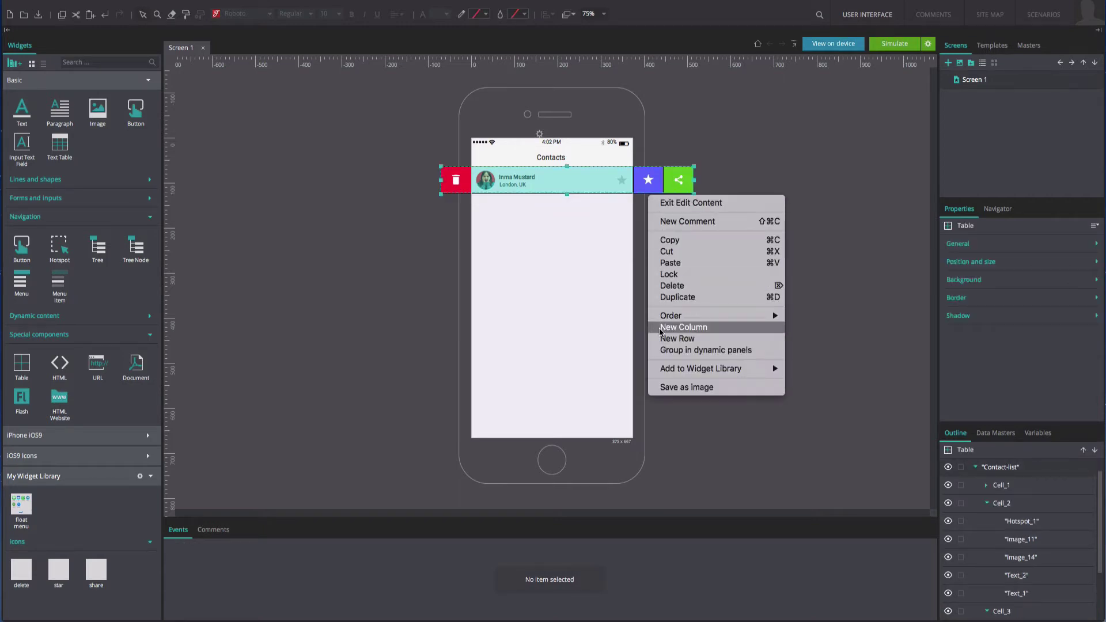
left_click(656, 351)
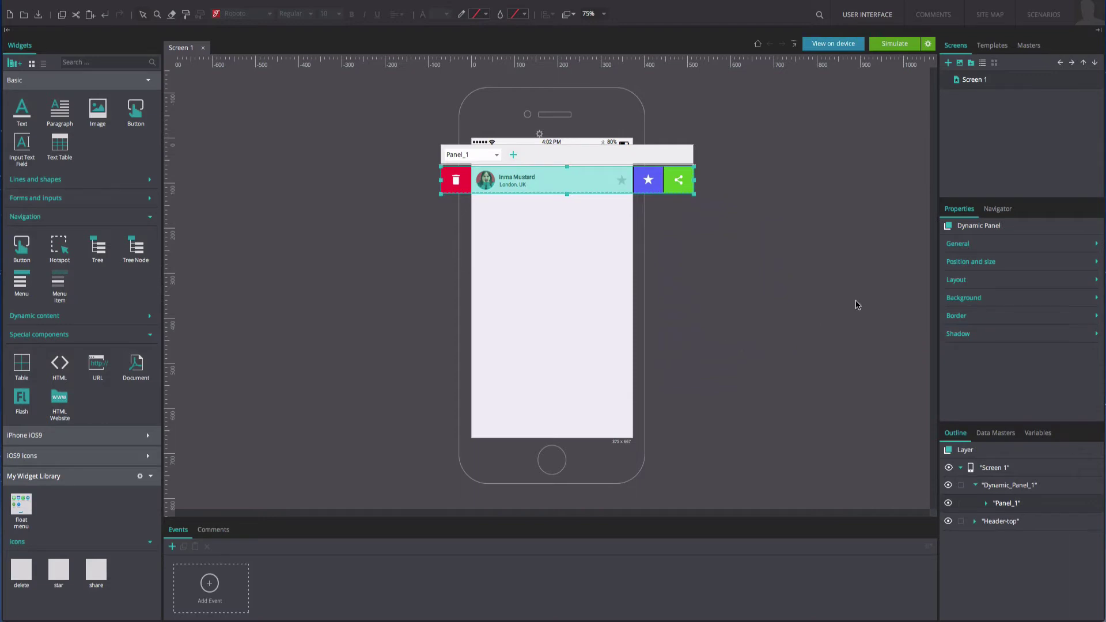
- Increase the dynamic panel's height so that it reaches the lower edge of the phone screen
left_click(971, 262)
left_click(1027, 298)
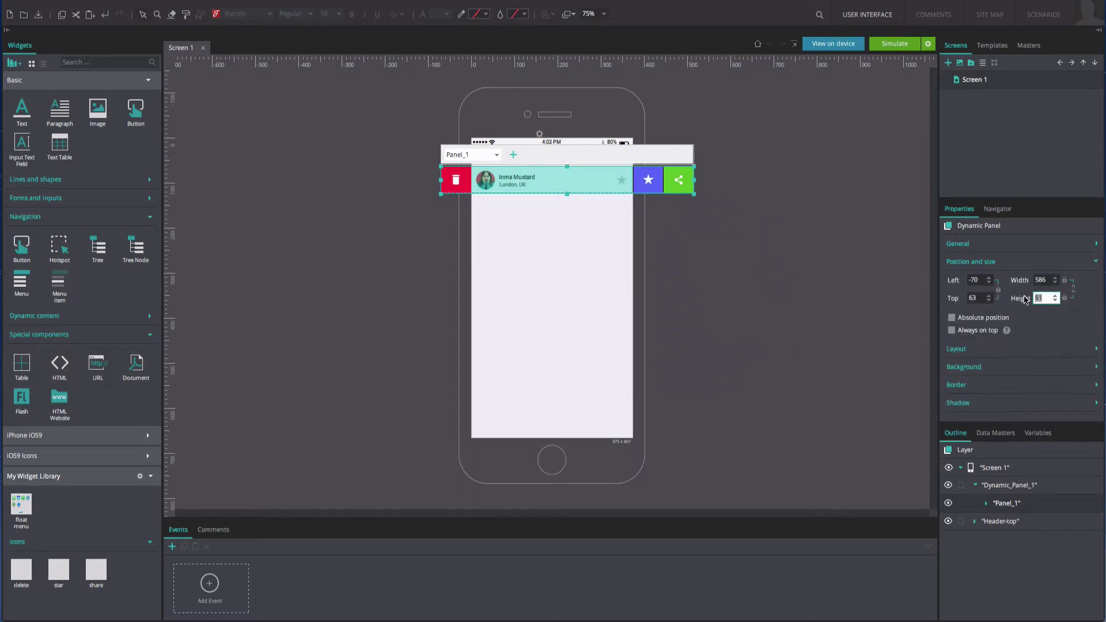
type("6")
key("Return")
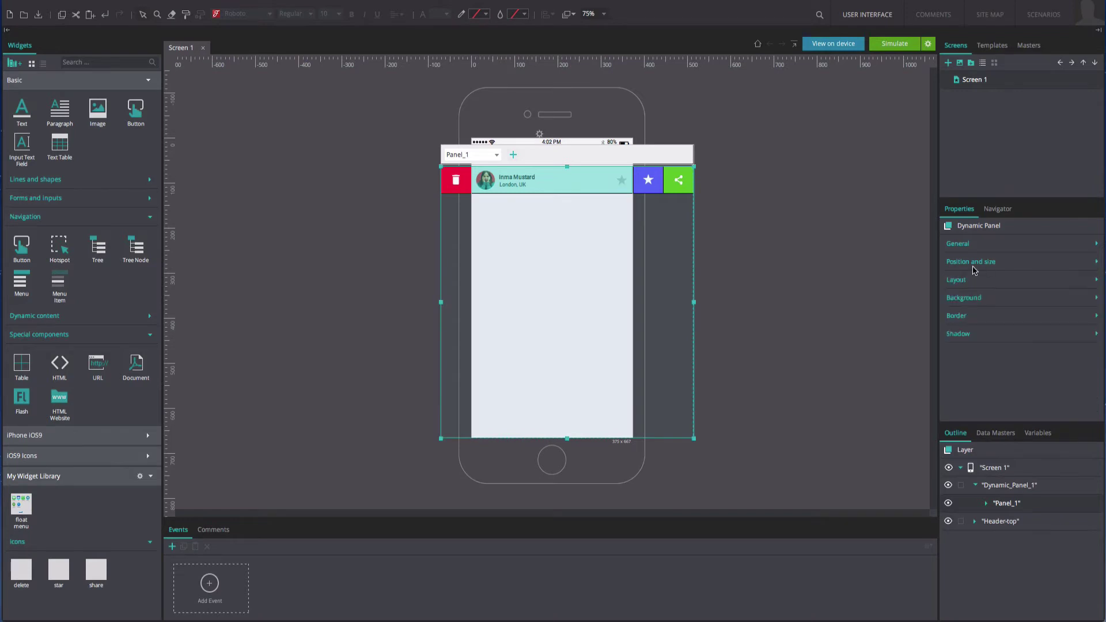
- Place the float menu from the custom library at the lower edge of the phone screen and hide the component
left_click_drag(21, 504, 487, 295)
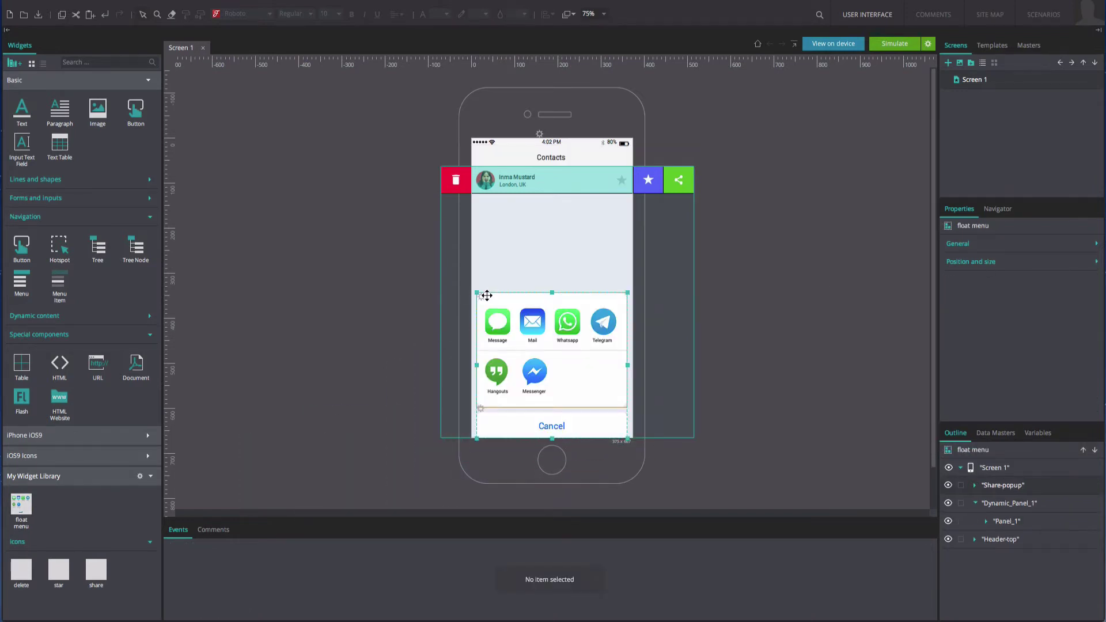
left_click(954, 245)
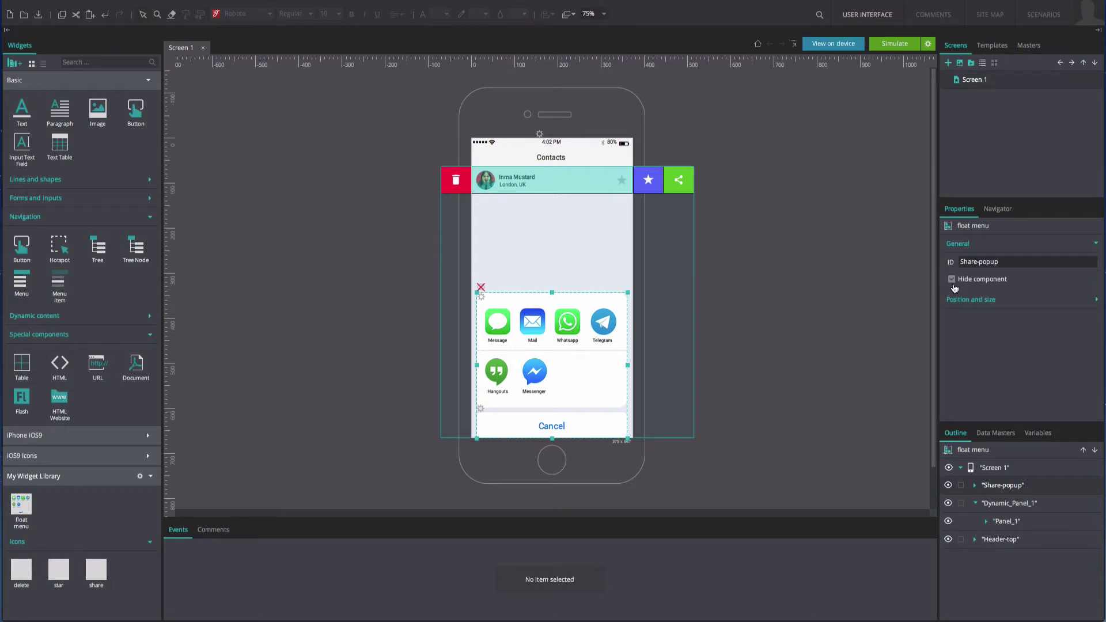
left_click(959, 245)
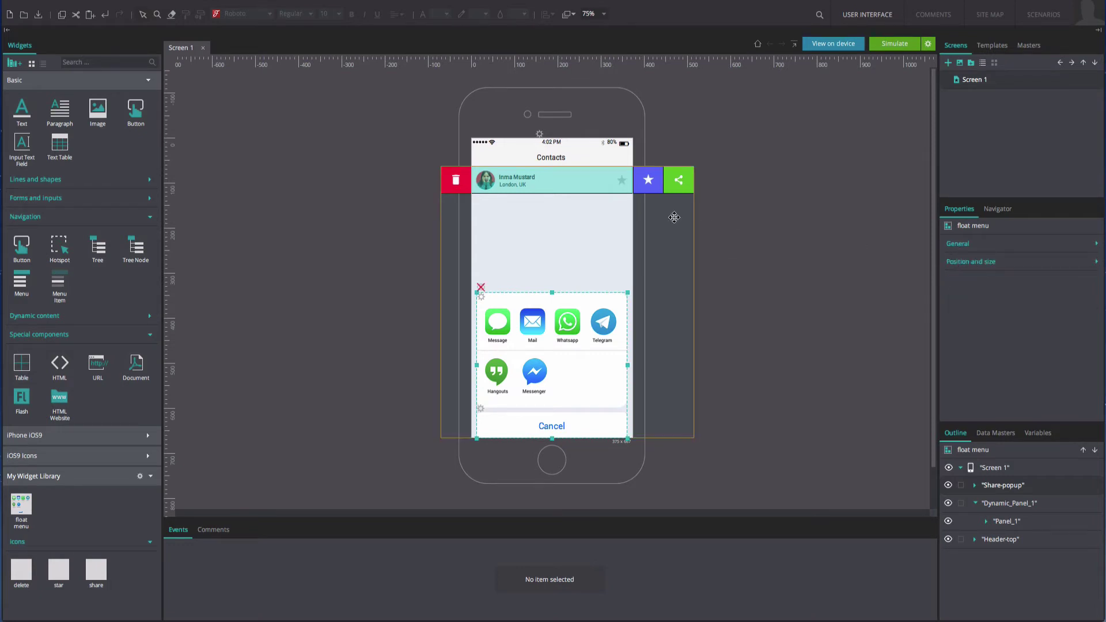
- Add an on Swipe Left event to the Cell_2 hotspot with a Move action targeting the Contact-list table
left_click(597, 185)
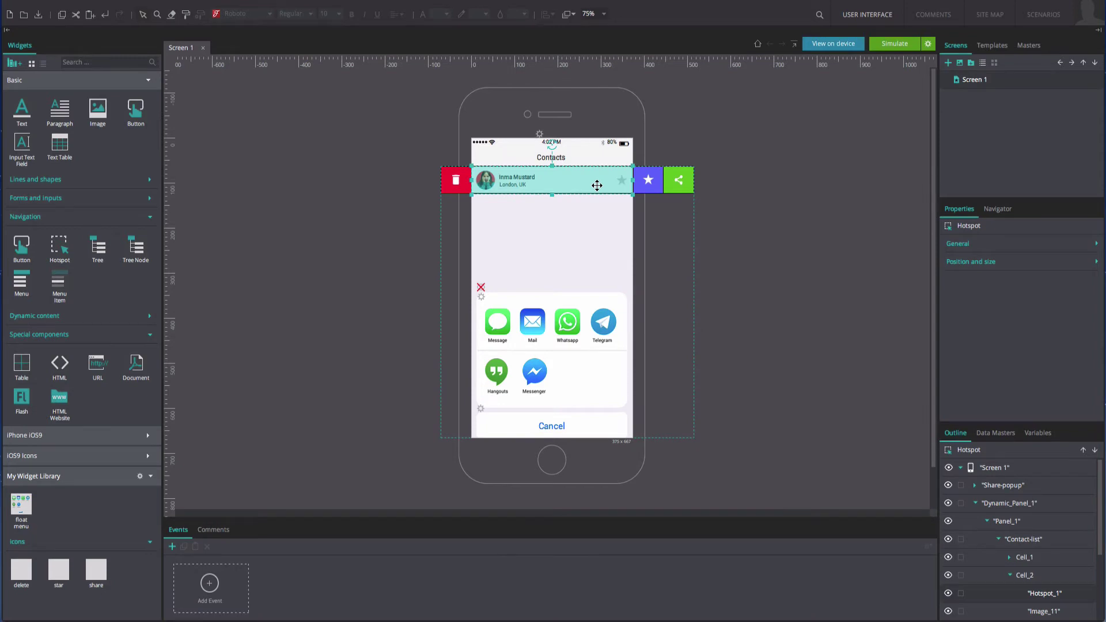
left_click(242, 570)
left_click(389, 157)
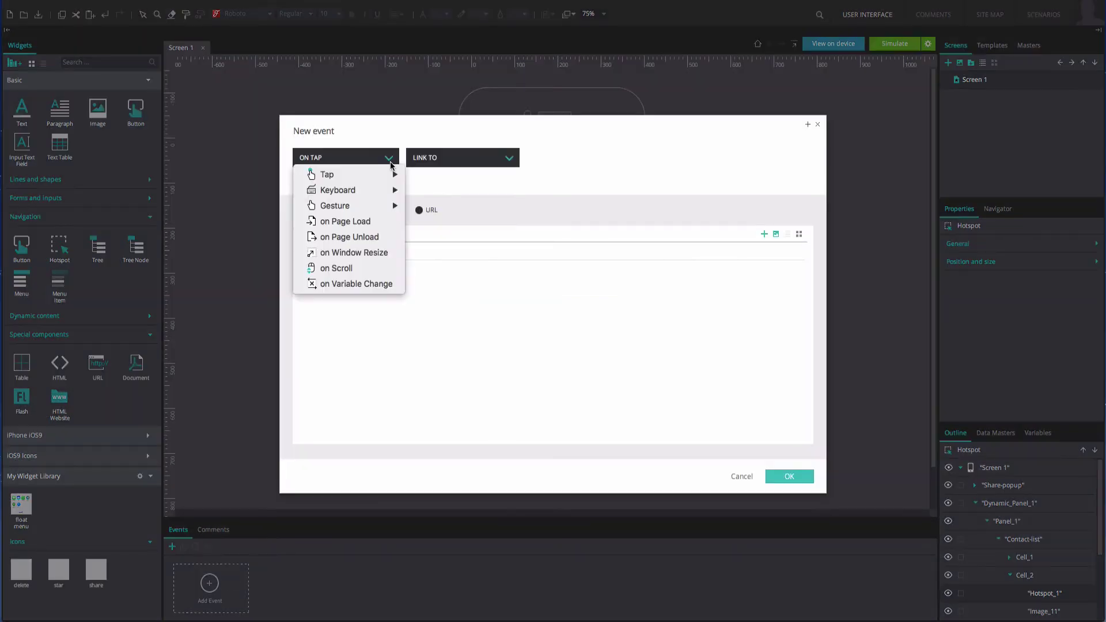
mouse_move(369, 206)
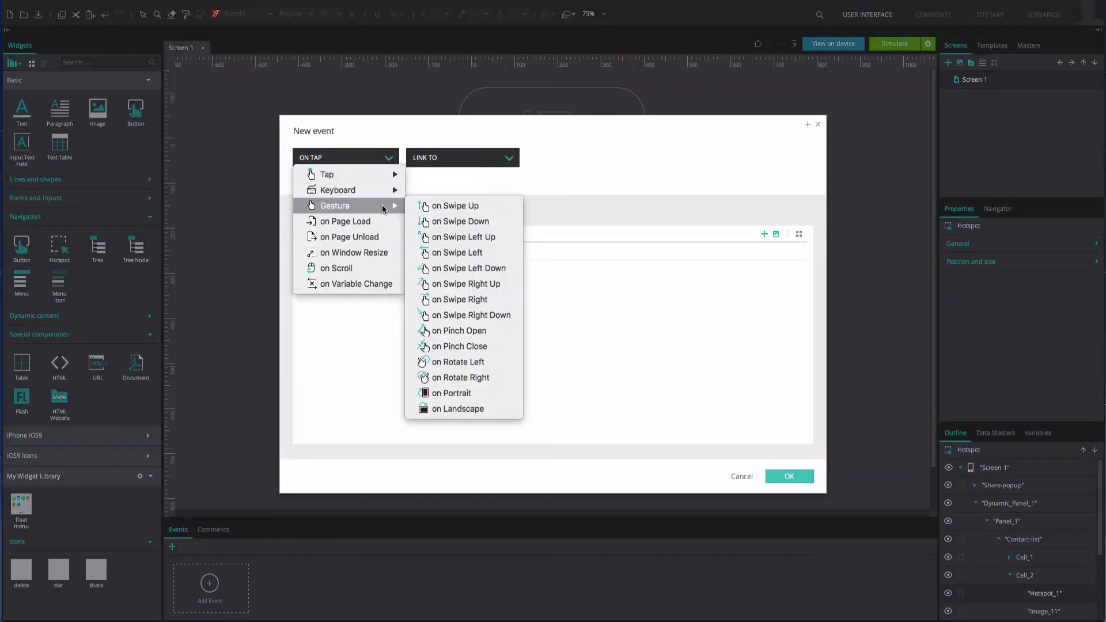
left_click(434, 253)
left_click(452, 157)
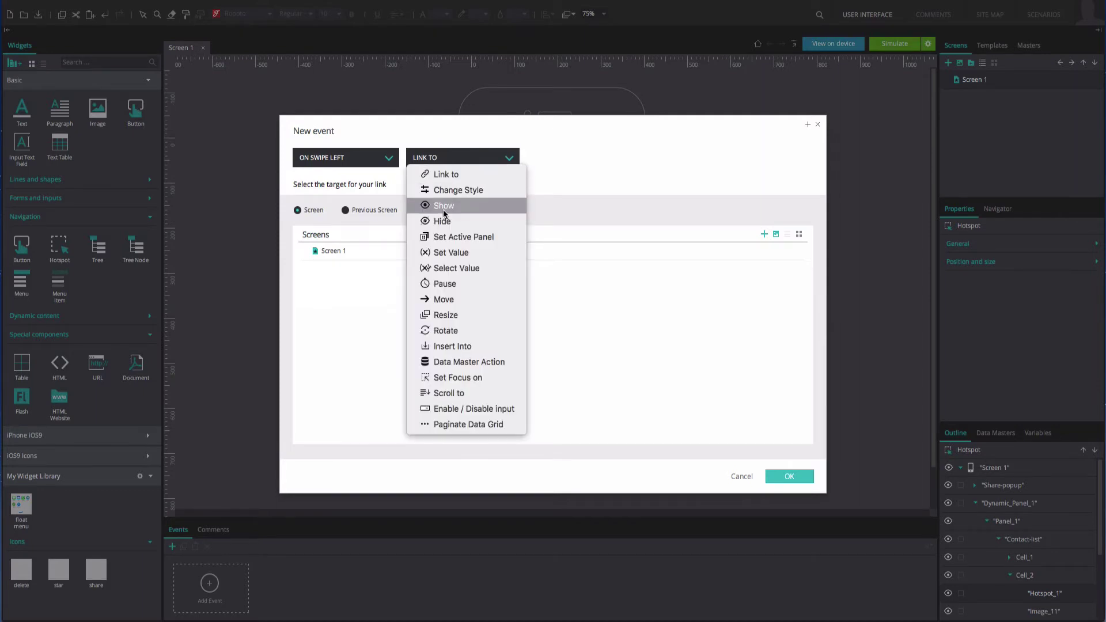
left_click(442, 299)
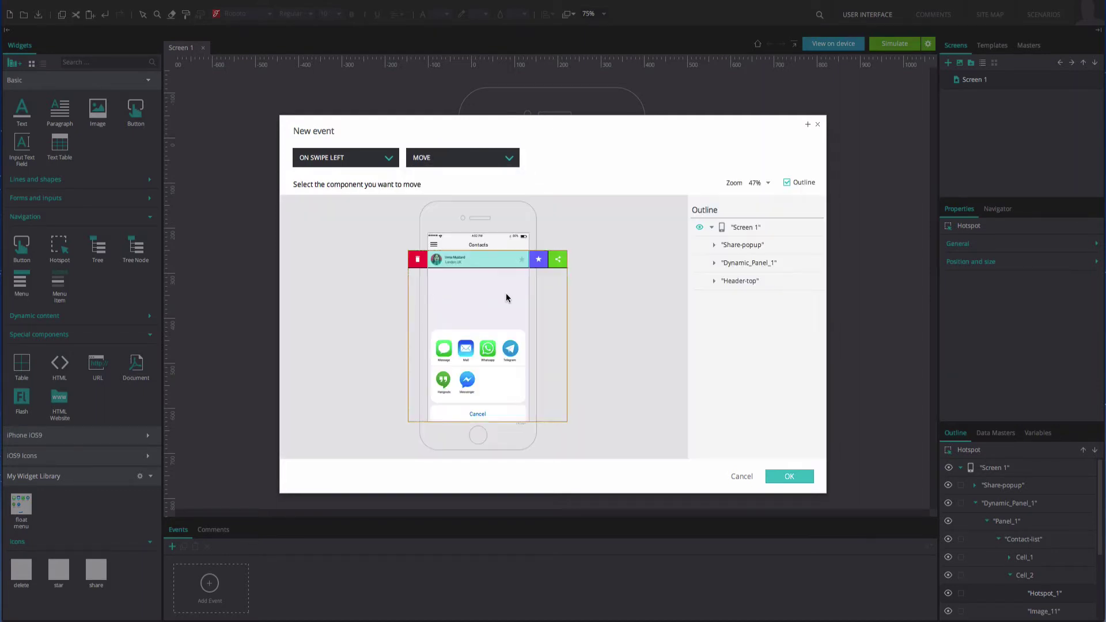
left_click(715, 264)
left_click(744, 300)
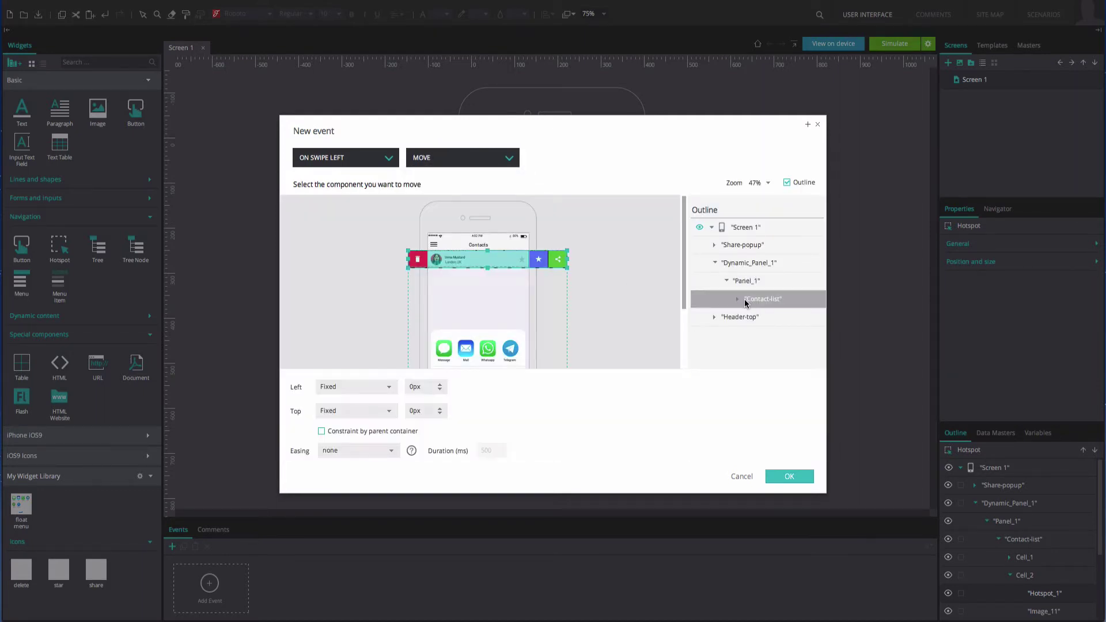
- Set the move to a fixed left of -140px, current top and linear easing over 300 ms, and save the event
left_click(406, 386)
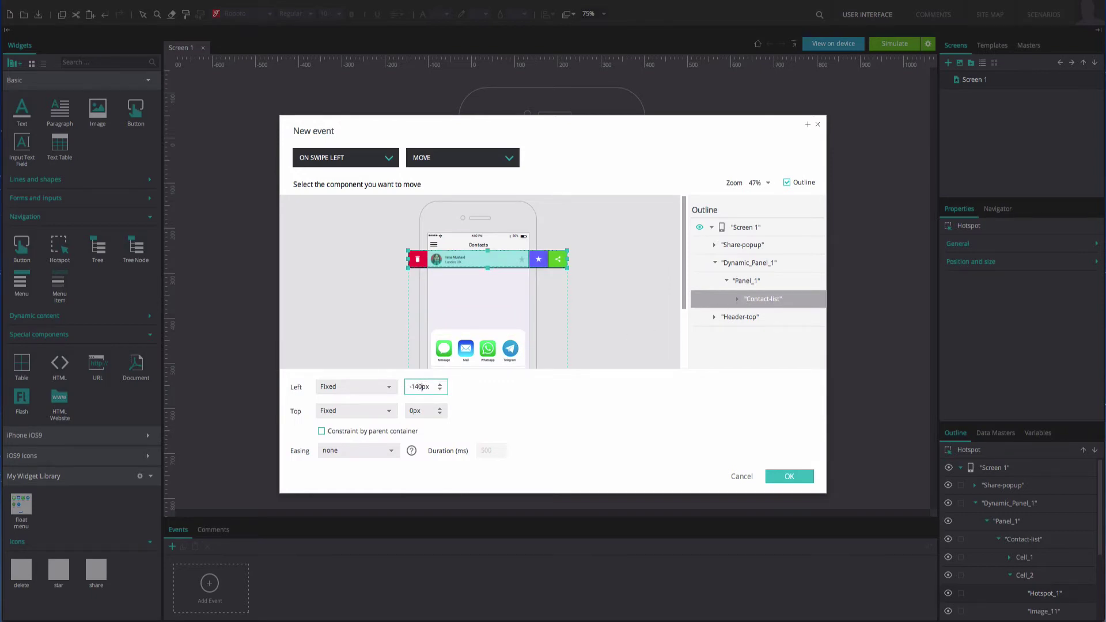
left_click(369, 410)
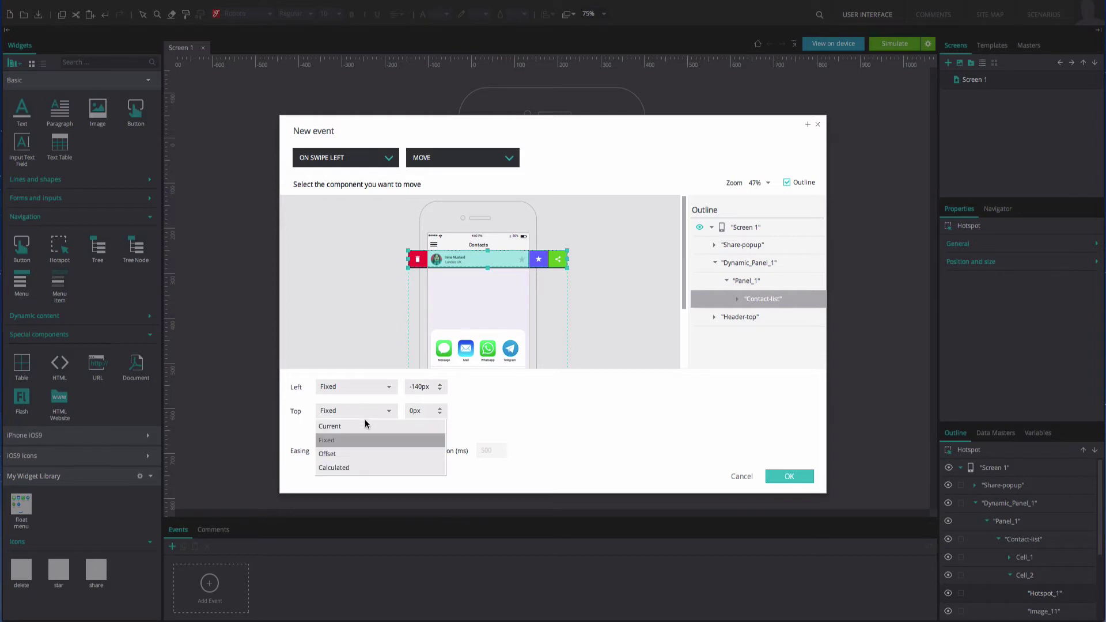
left_click(368, 424)
left_click(370, 451)
left_click(357, 242)
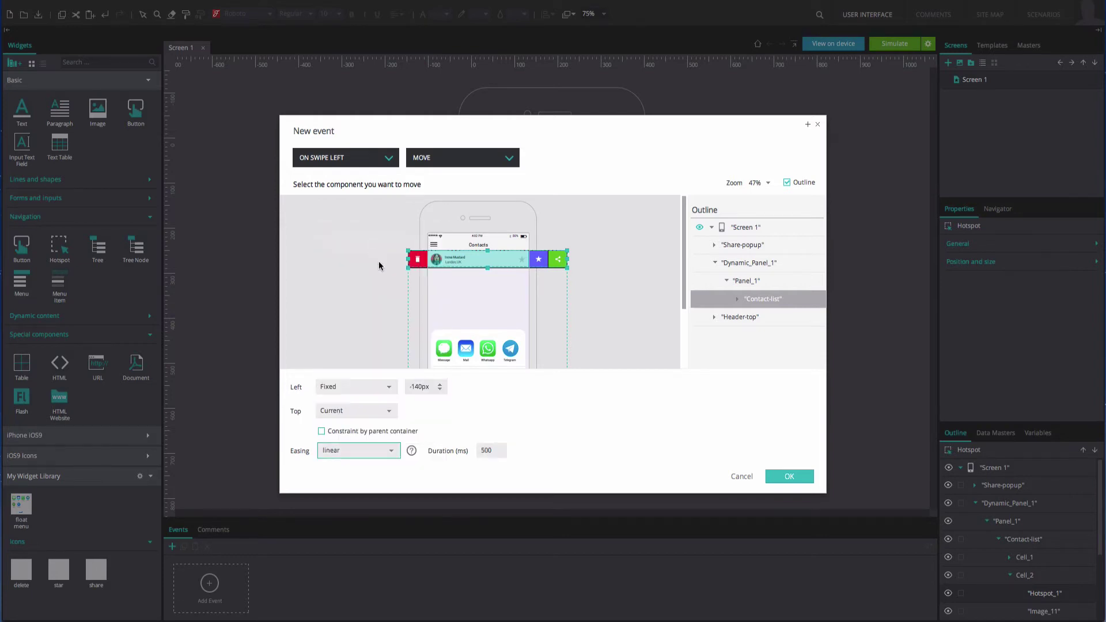
left_click(474, 451)
key("Delete")
type("3")
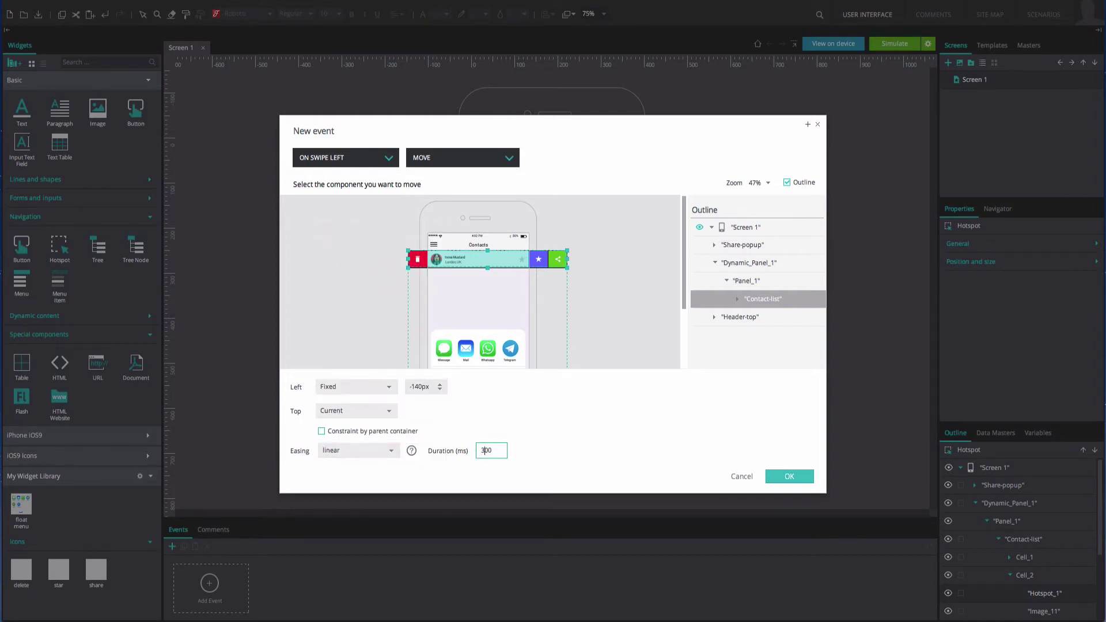
left_click(768, 477)
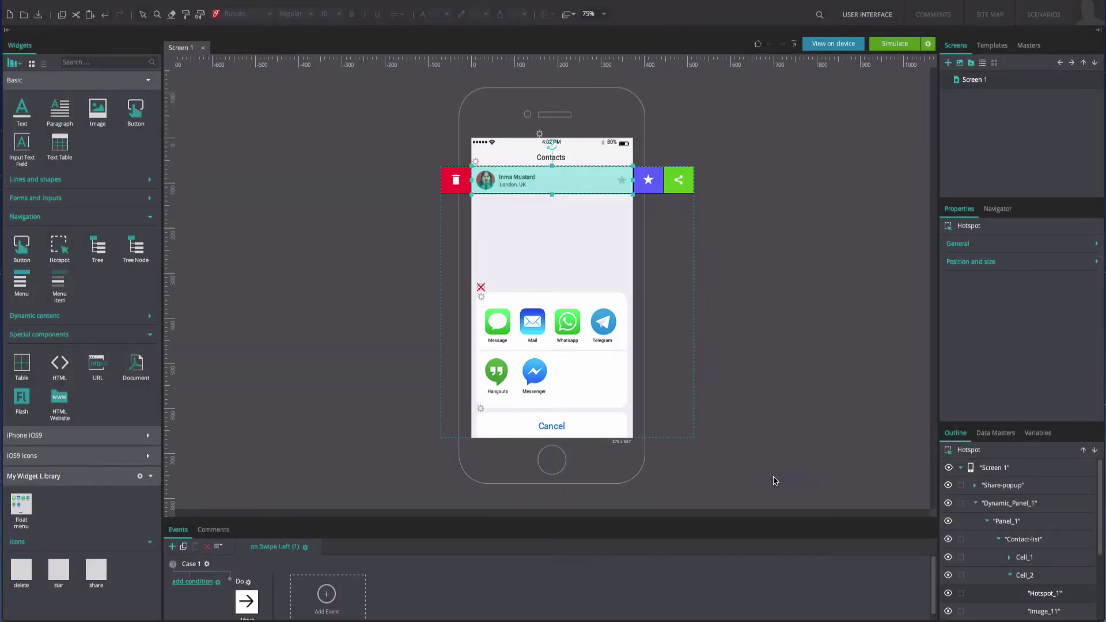
- Add a condition to the swipe-left case requiring the Contact-list's relative X position to equal 0
left_click(208, 582)
left_click(726, 310)
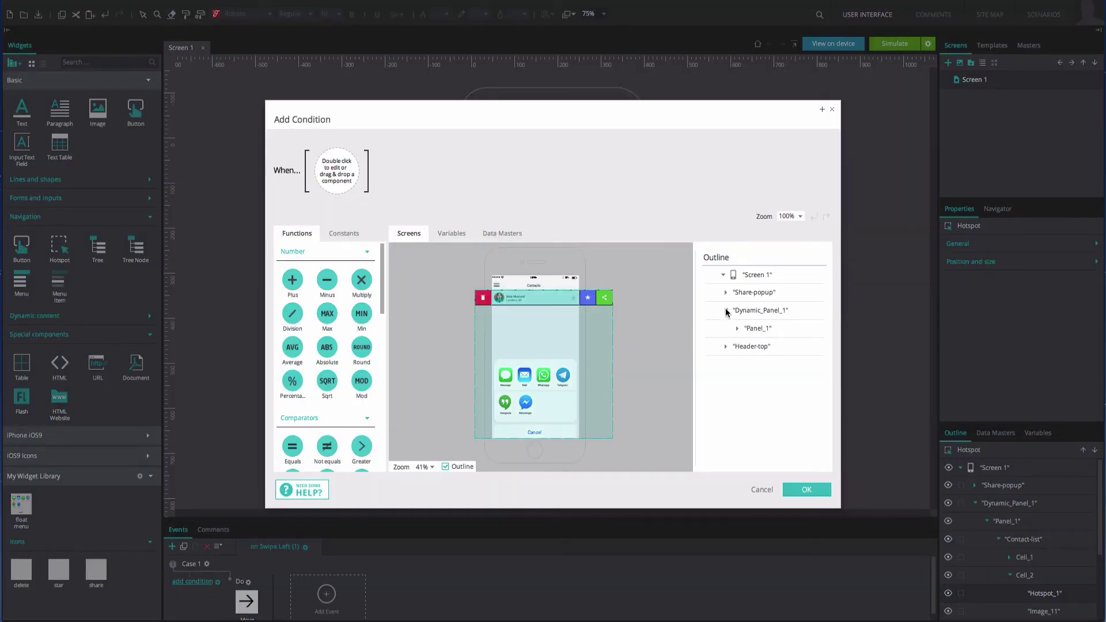
left_click(738, 328)
left_click_drag(772, 346, 326, 151)
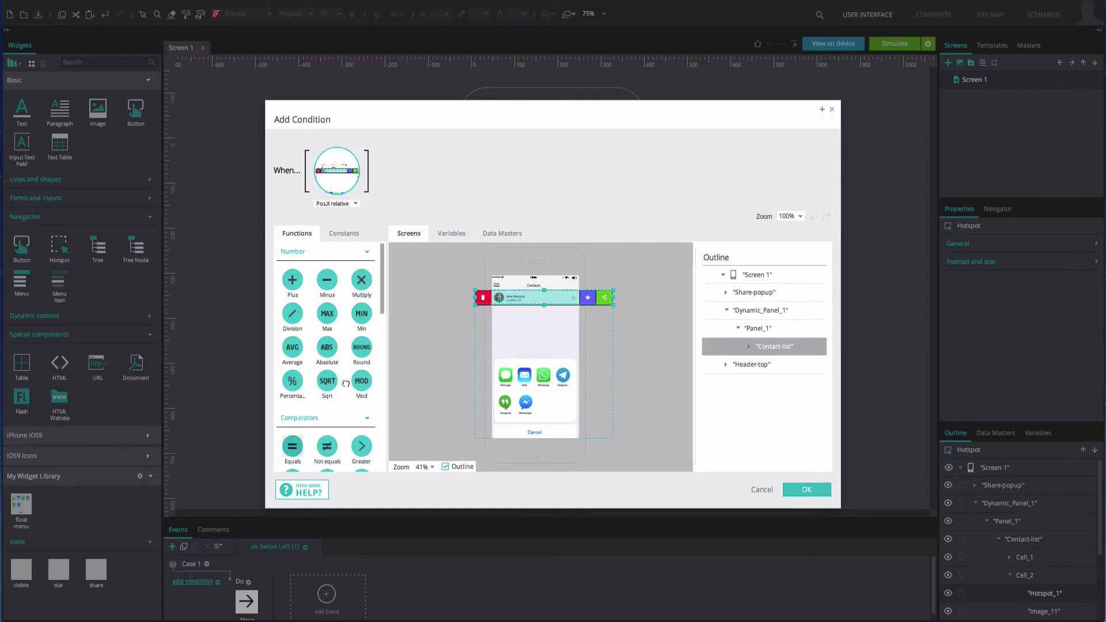
left_click_drag(346, 383, 391, 210)
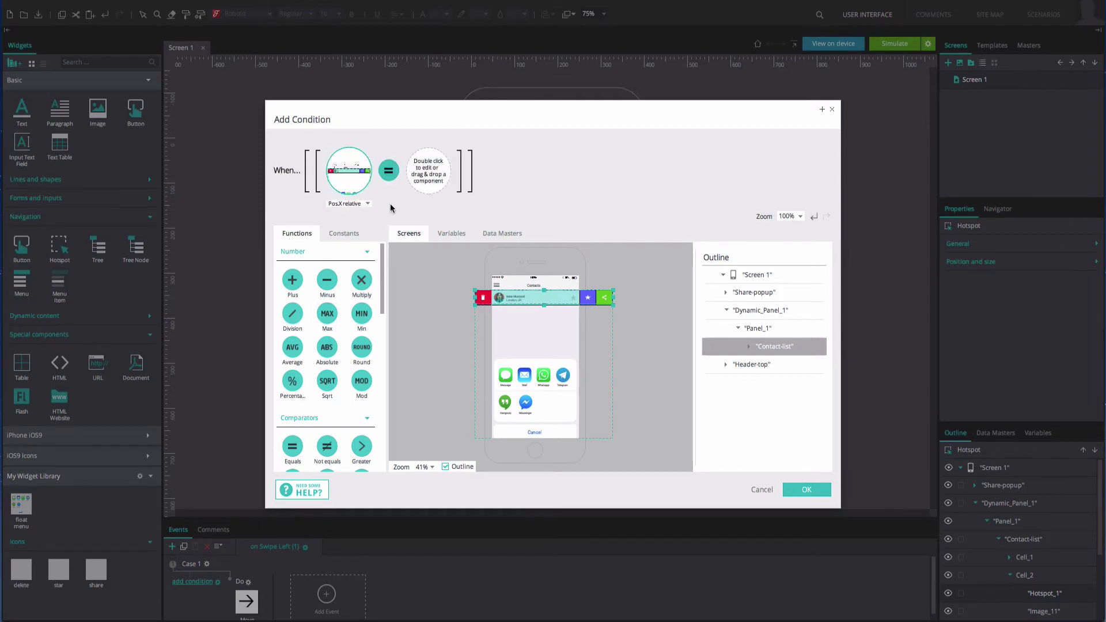
double_click(423, 186)
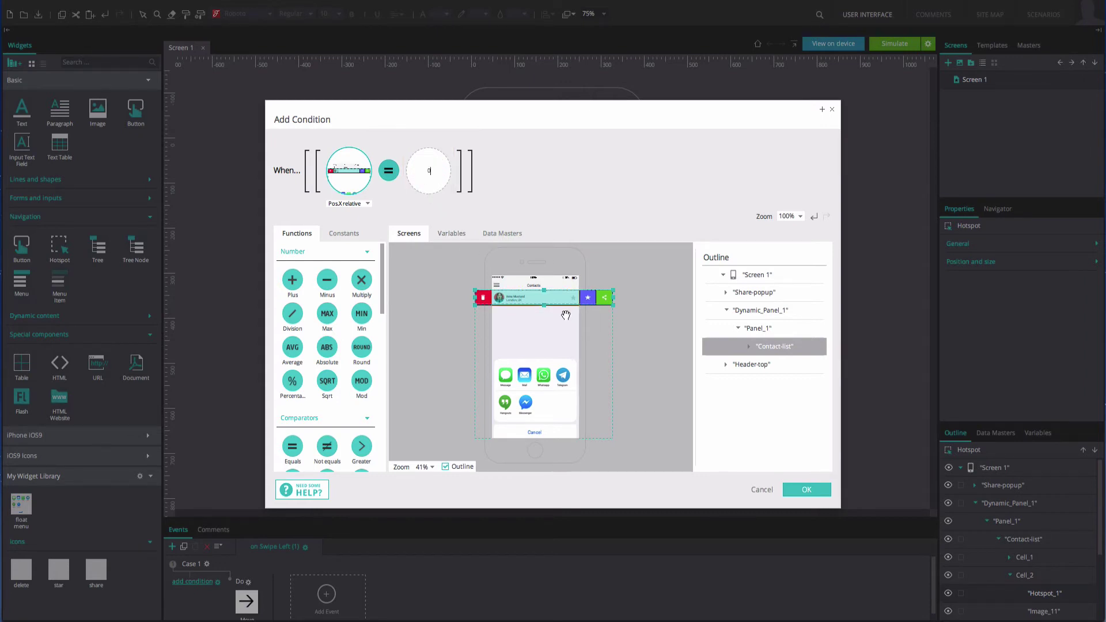
left_click(803, 489)
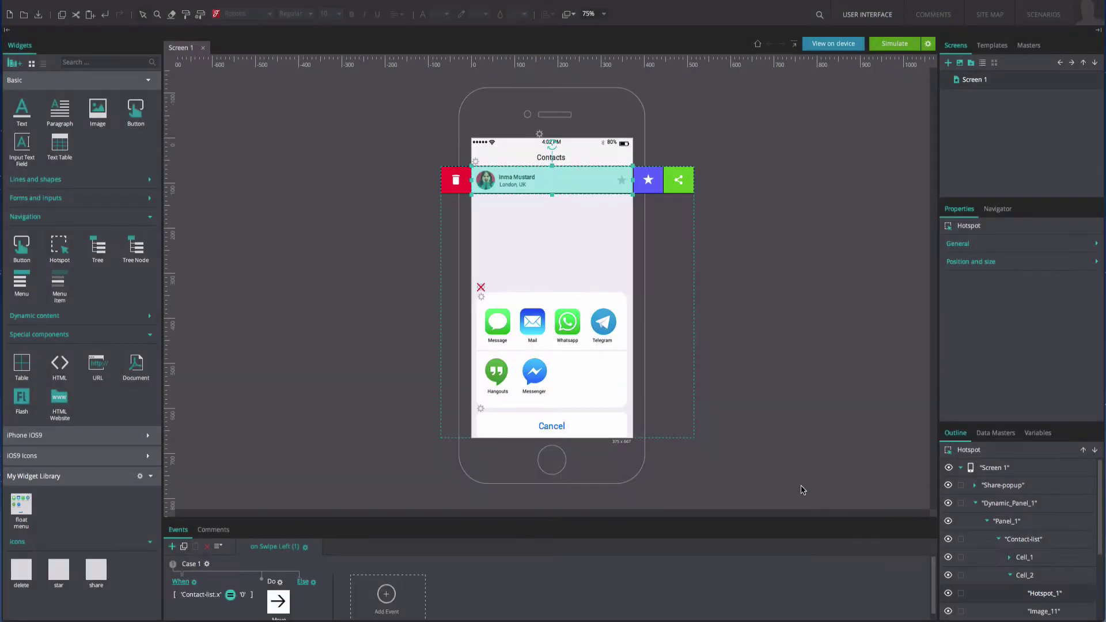
- Add an else branch to the swipe-left case with a Move action targeting the Contact-list table
left_click(305, 583)
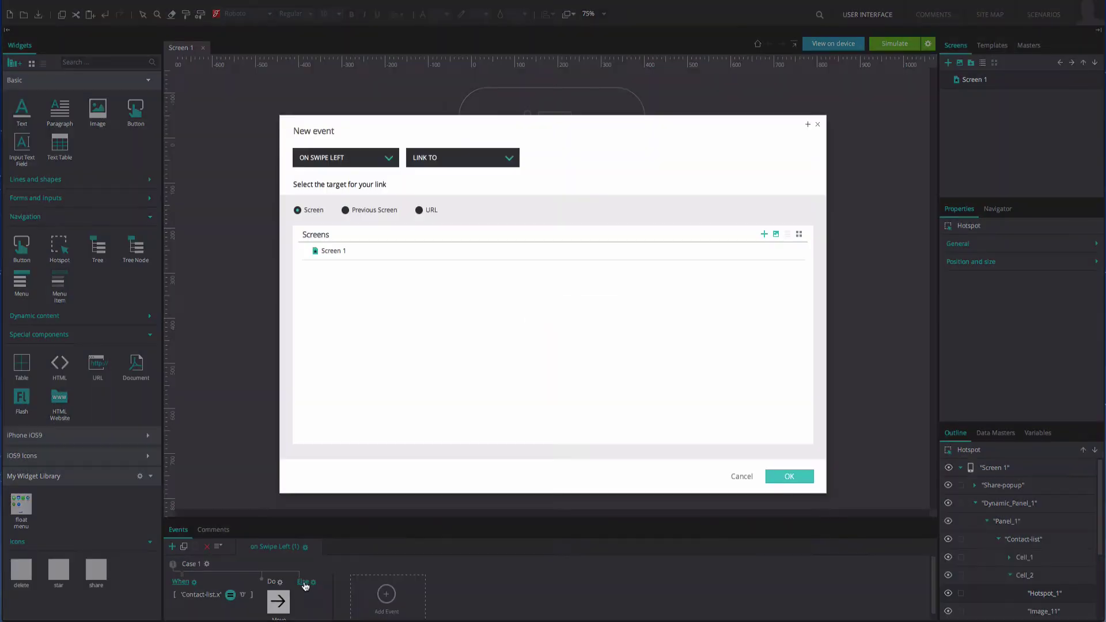
left_click(462, 167)
left_click(454, 299)
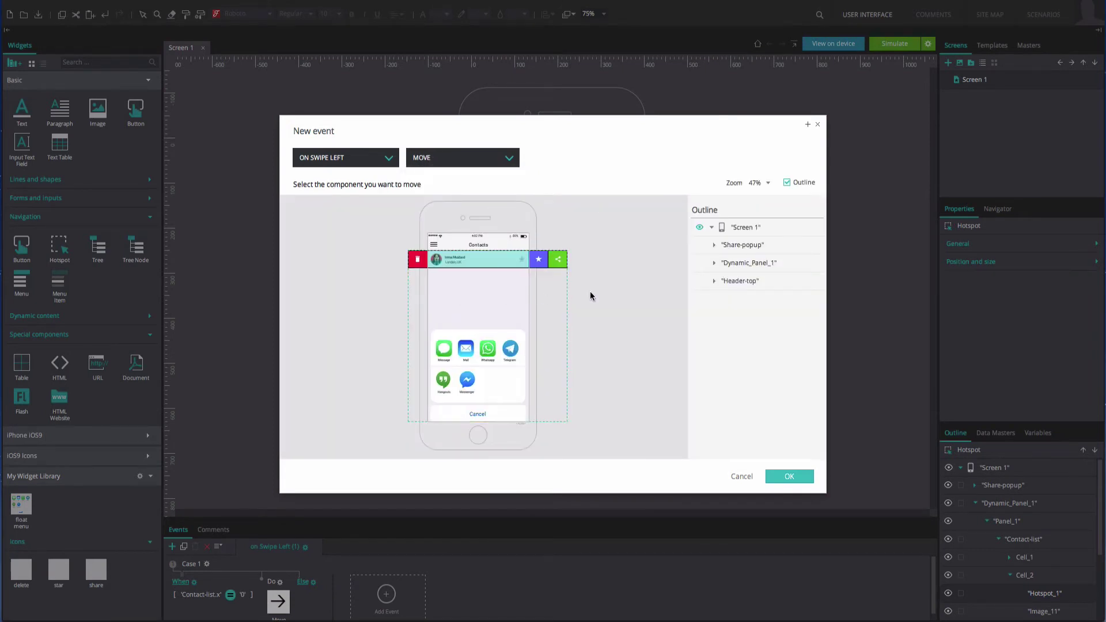
left_click(714, 264)
left_click(725, 281)
left_click(756, 299)
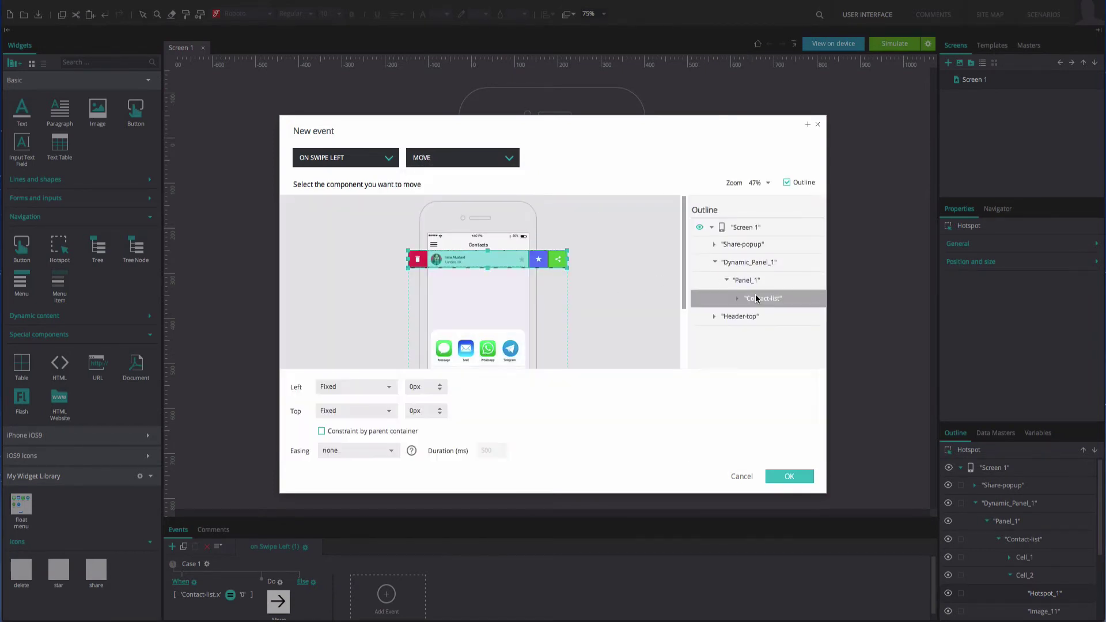
- Configure the else move with fixed left 0px, current top and linear easing over 300 ms, and save the event
left_click(385, 410)
left_click(369, 425)
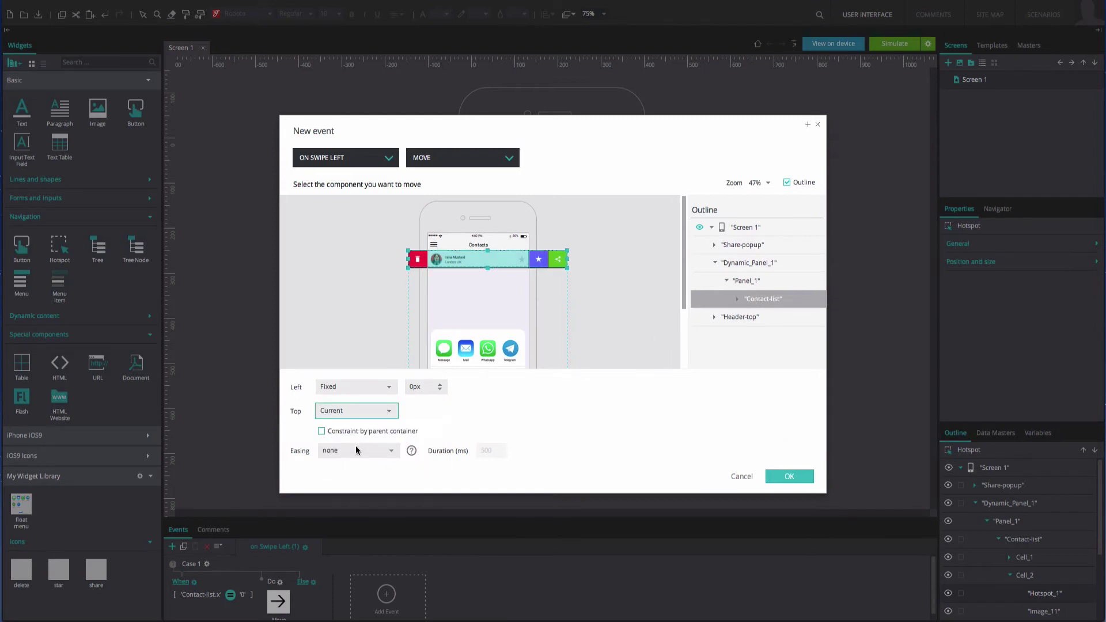
left_click(355, 450)
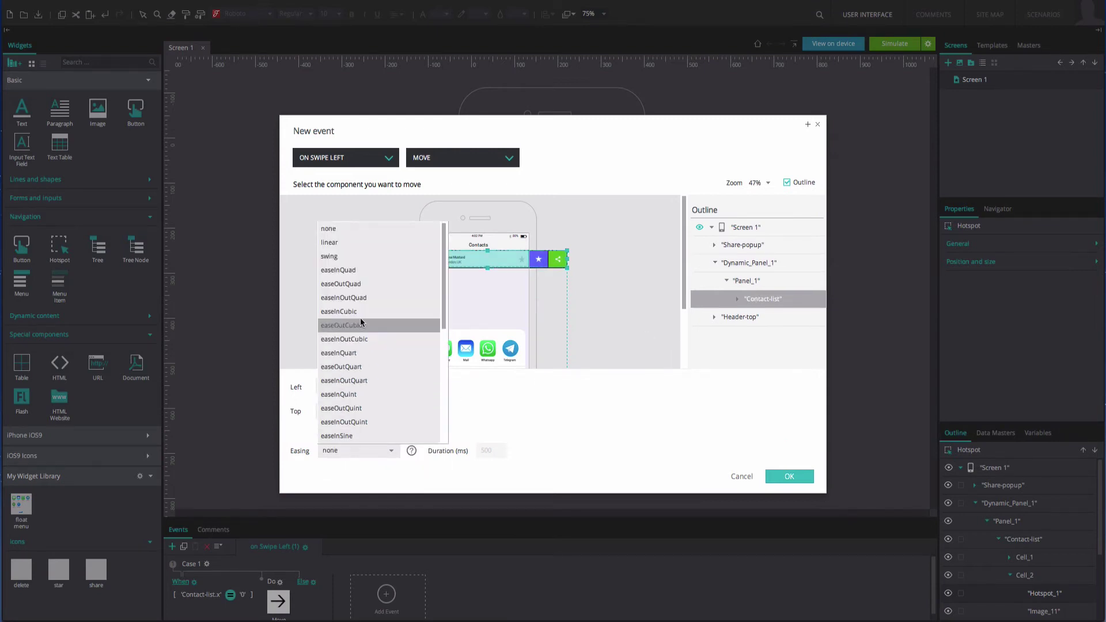
left_click(368, 242)
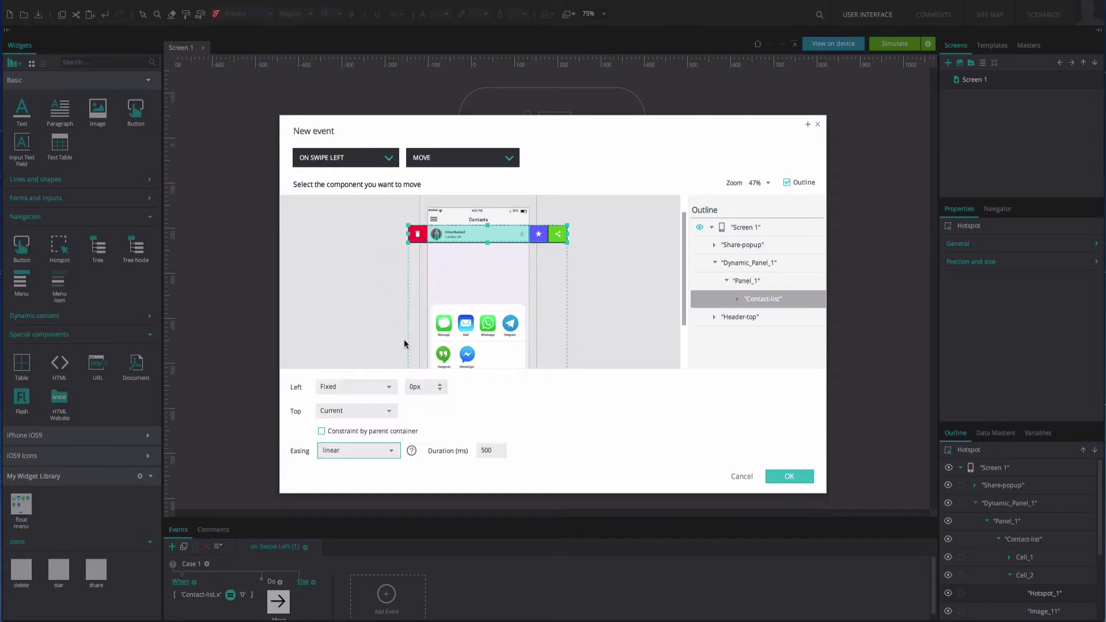
left_click(478, 452)
key("Delete")
type("3")
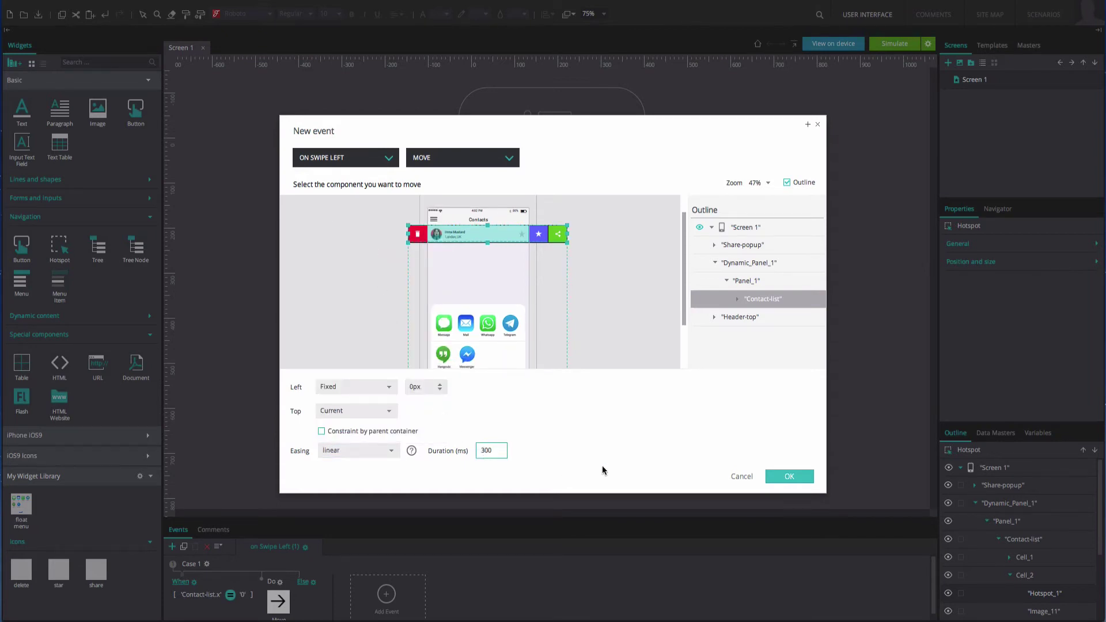
left_click(769, 478)
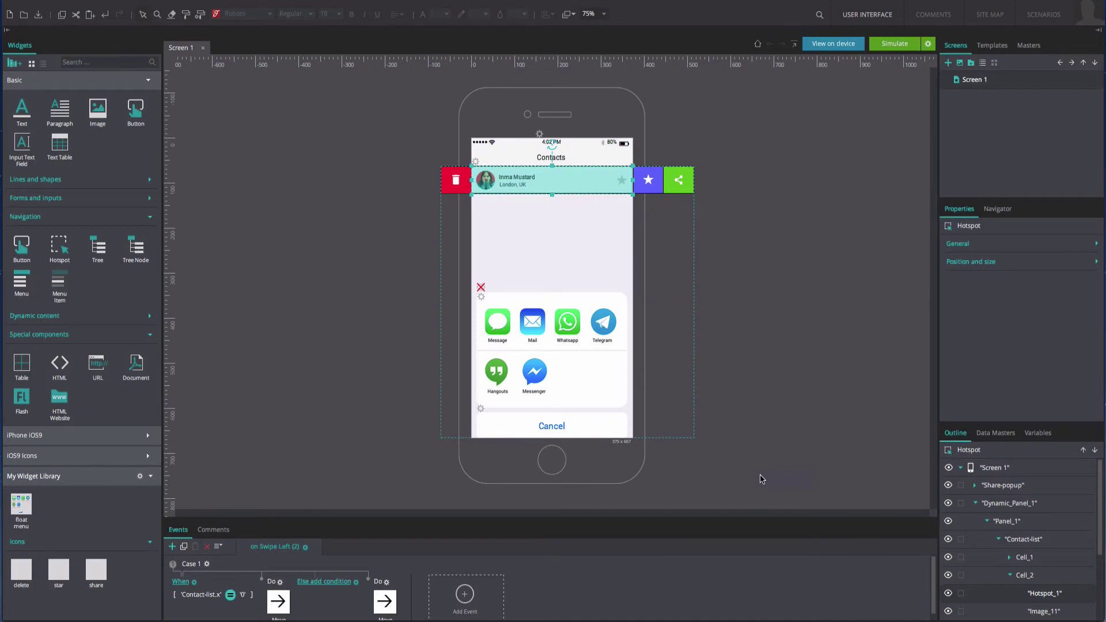
- Add a condition to the swipe-left else branch requiring the Contact-list's relative X position to equal 70
left_click(348, 582)
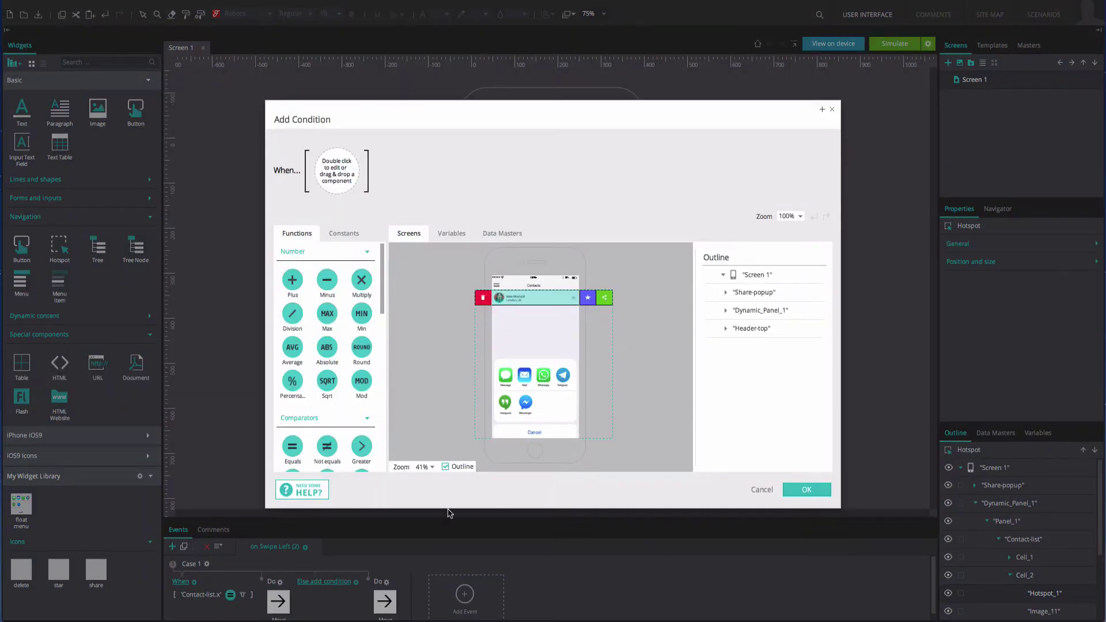
left_click(725, 310)
left_click(738, 329)
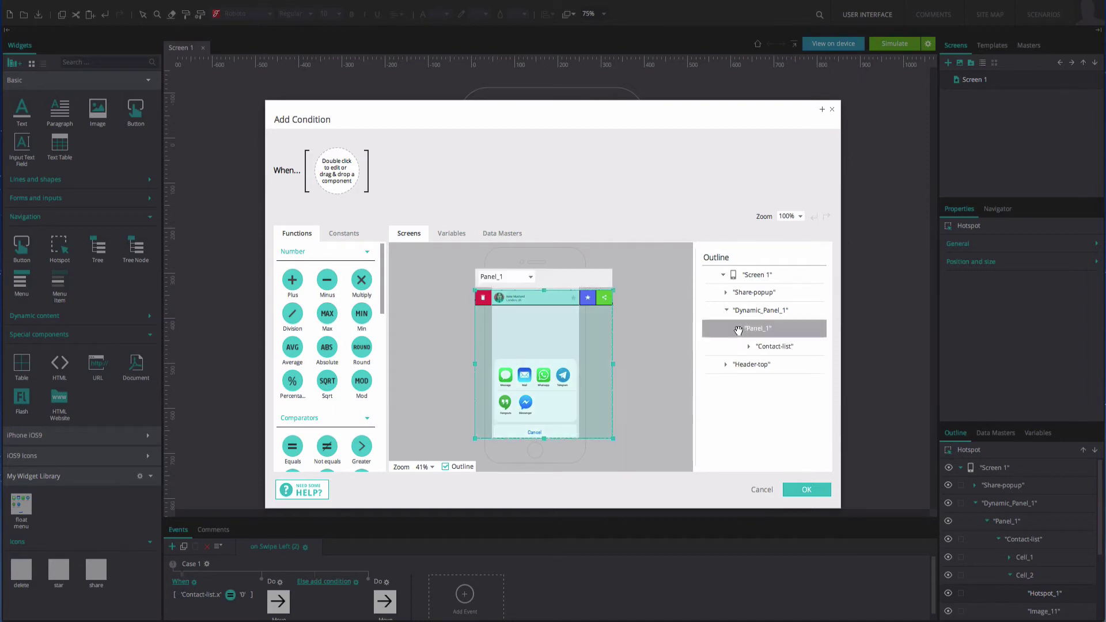
left_click(764, 347)
left_click_drag(764, 349, 346, 191)
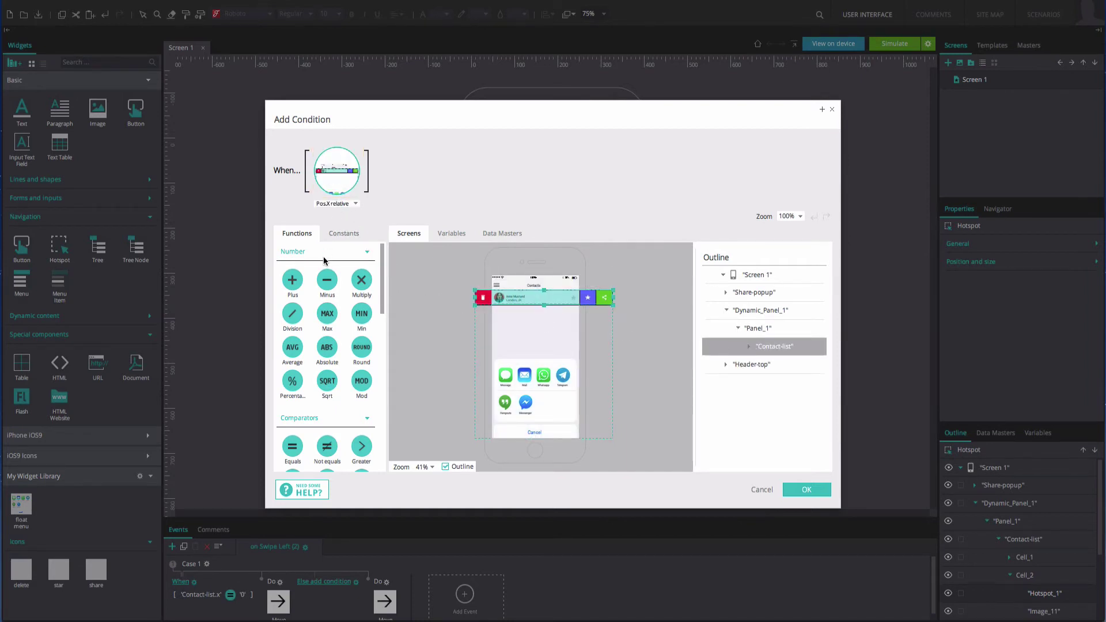
left_click_drag(292, 447, 304, 406)
left_click_drag(342, 281, 348, 175)
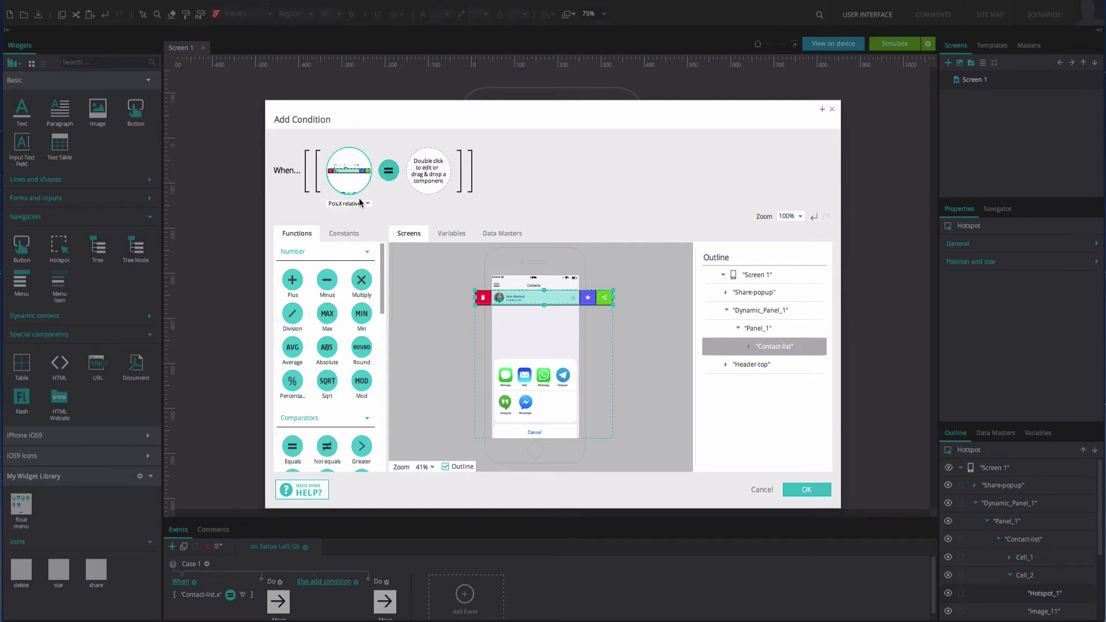
double_click(417, 183)
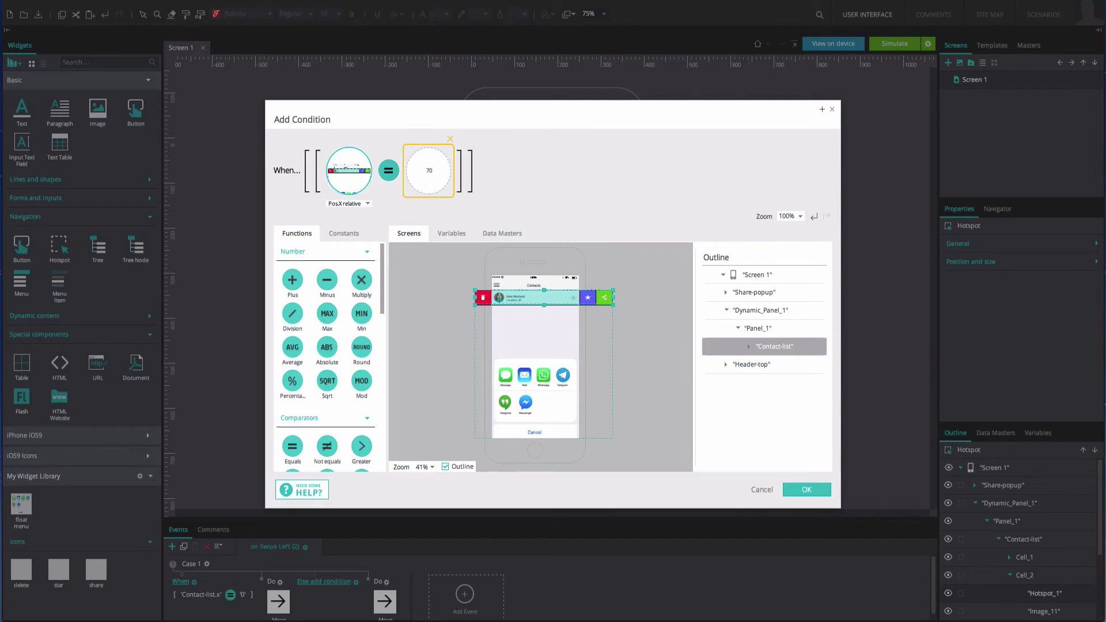
key("Return")
left_click(785, 491)
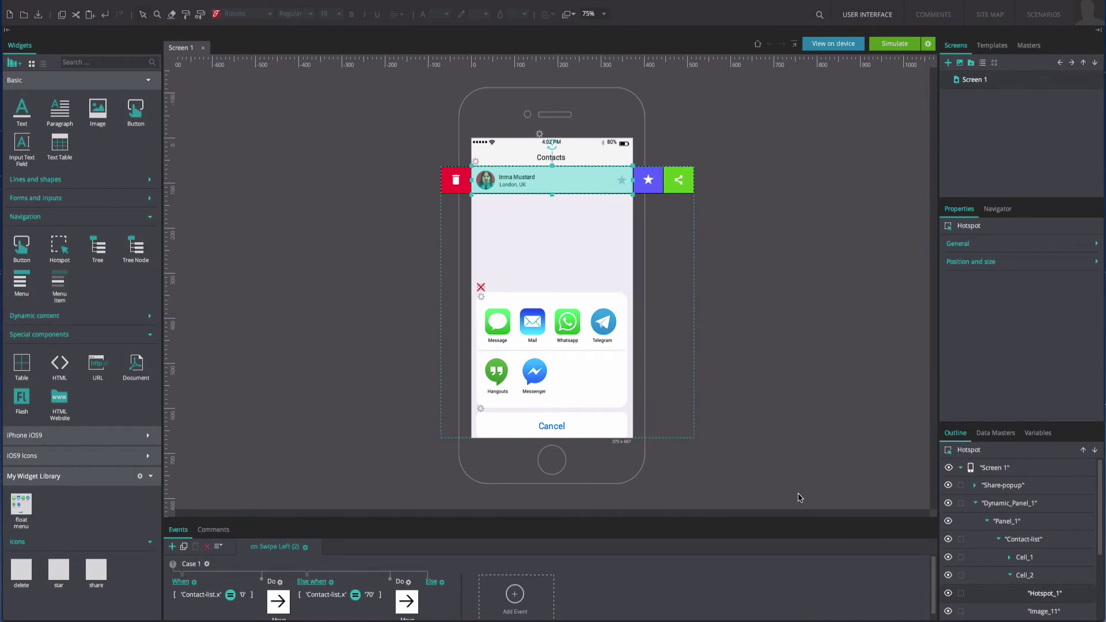
- Add an on Swipe Right event to the Cell_2 hotspot with a Move action targeting the Contact-list table
left_click(518, 596)
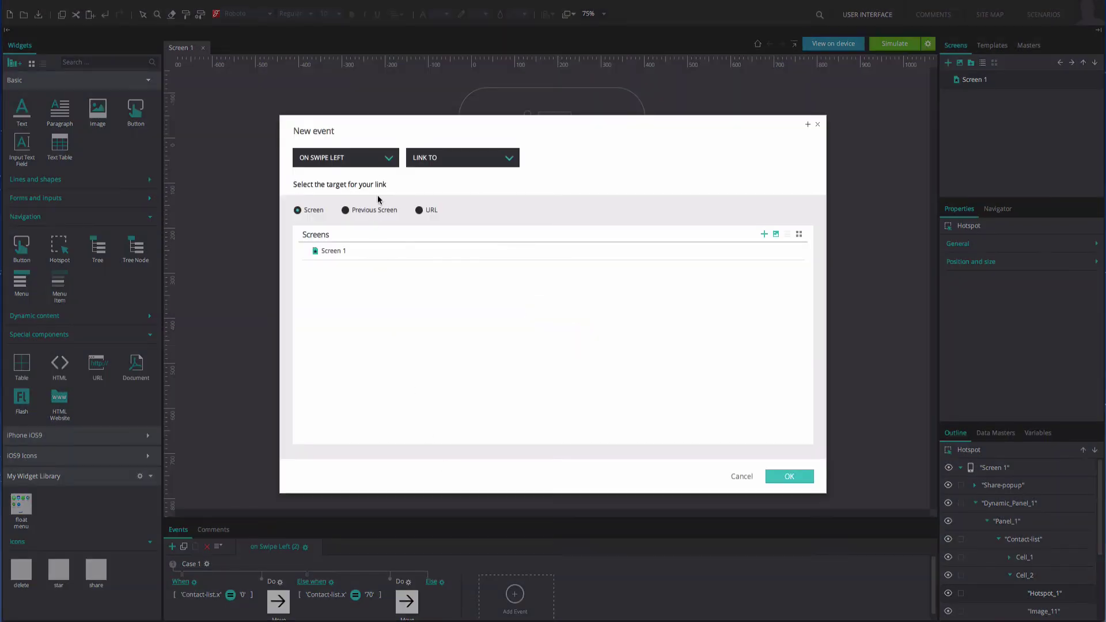
left_click(385, 158)
mouse_move(358, 206)
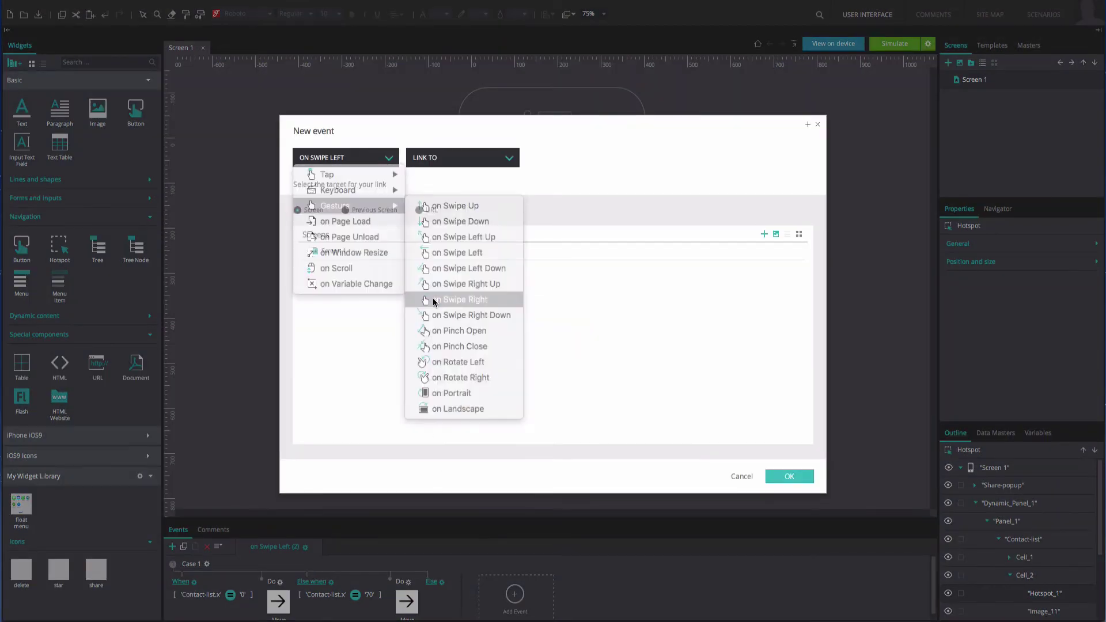
left_click(433, 298)
left_click(455, 160)
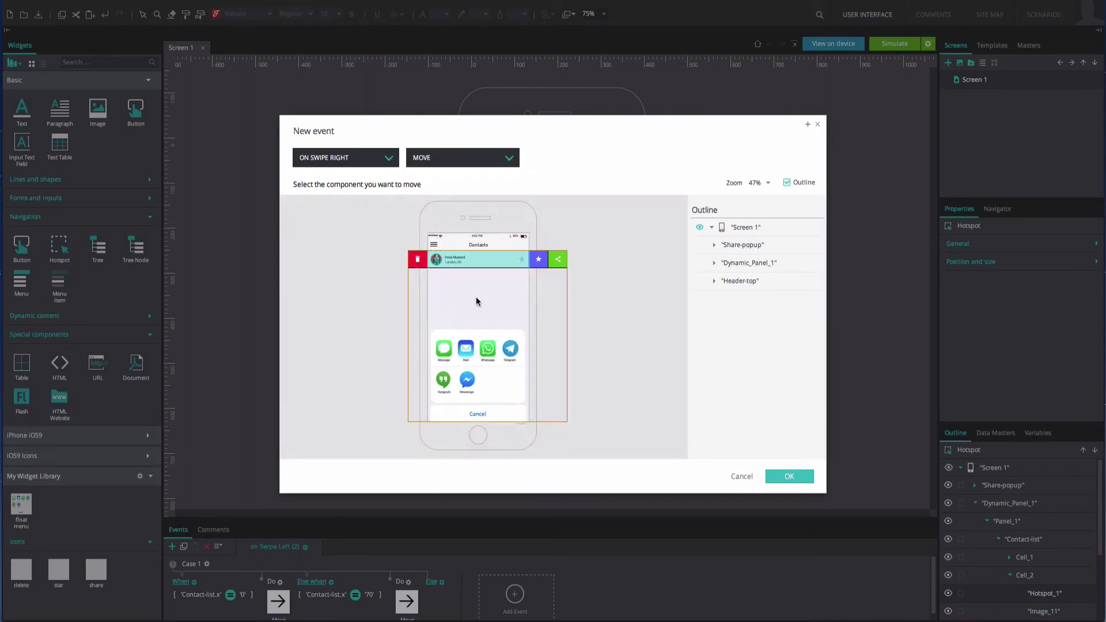
left_click(715, 262)
left_click(726, 280)
left_click(754, 299)
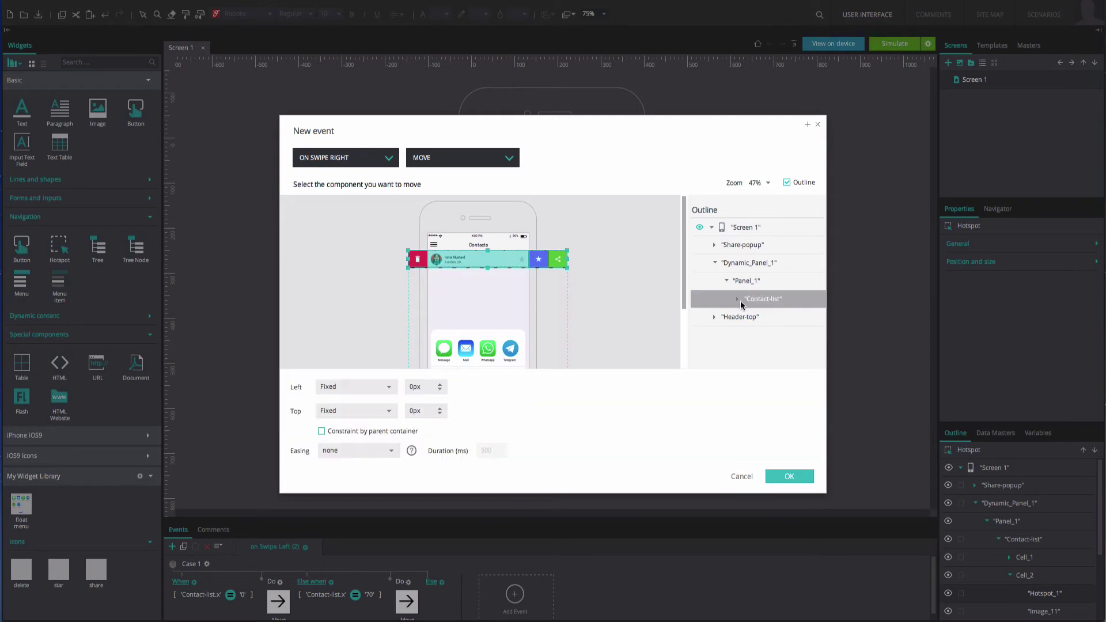
- Set the swipe-right move to a fixed left of 70px, current top and linear easing over 300 ms, and save the event
left_click(407, 387)
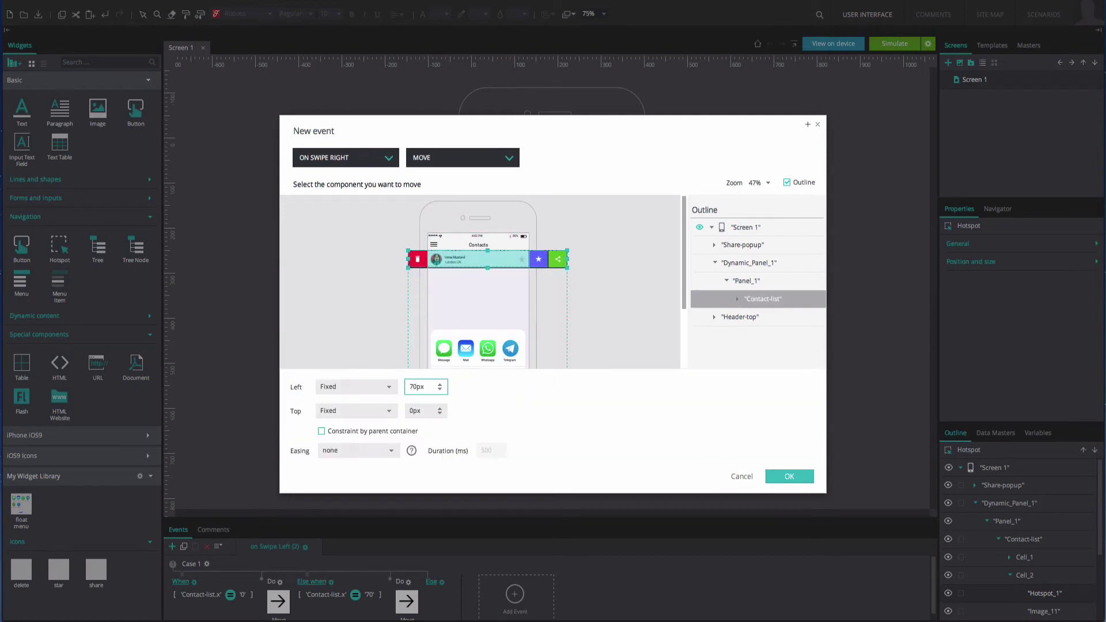
left_click(378, 410)
left_click(374, 427)
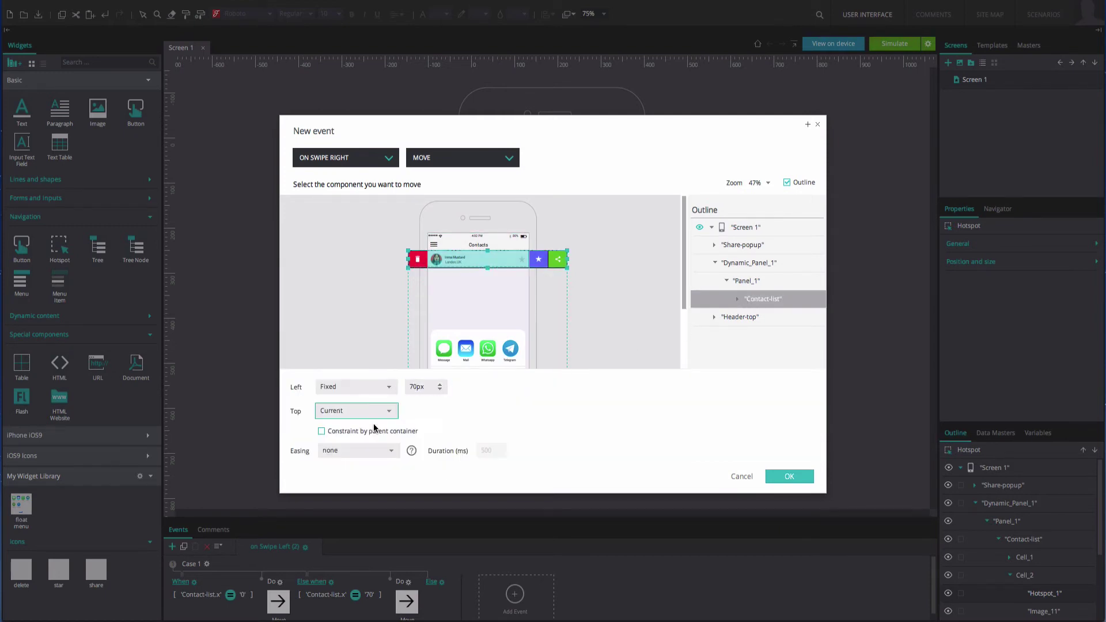
left_click(378, 454)
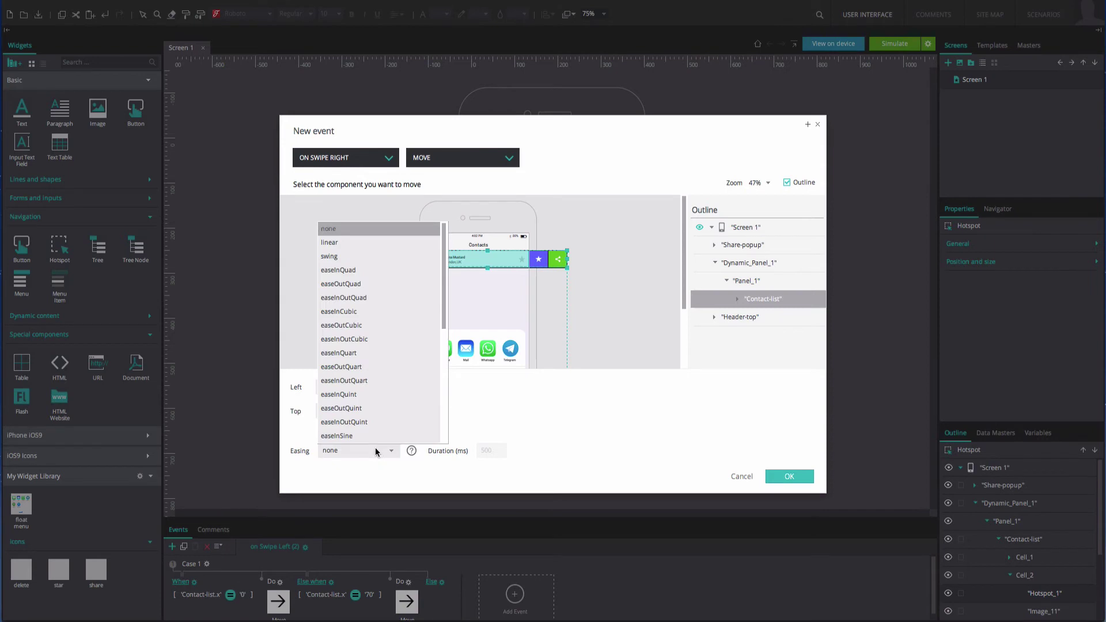
left_click(353, 244)
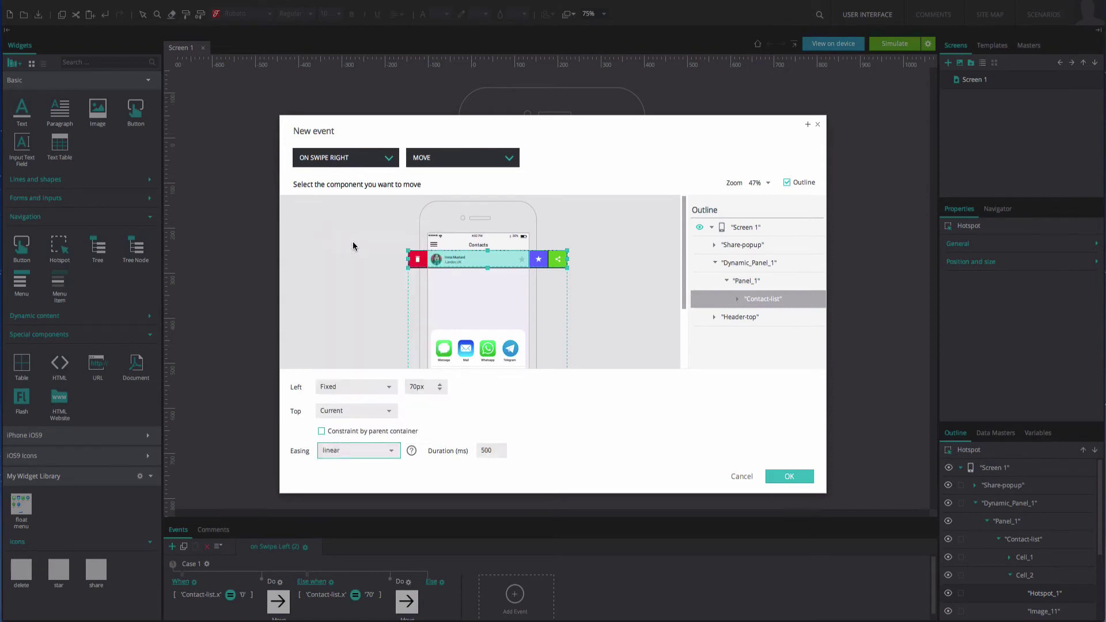
left_click(479, 452)
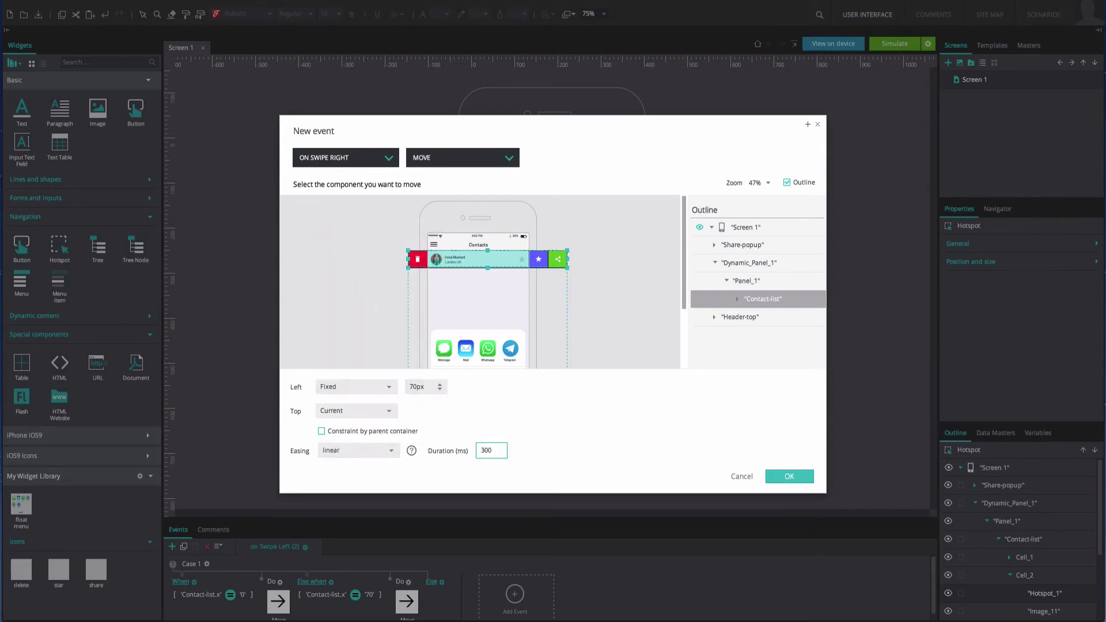
left_click(772, 477)
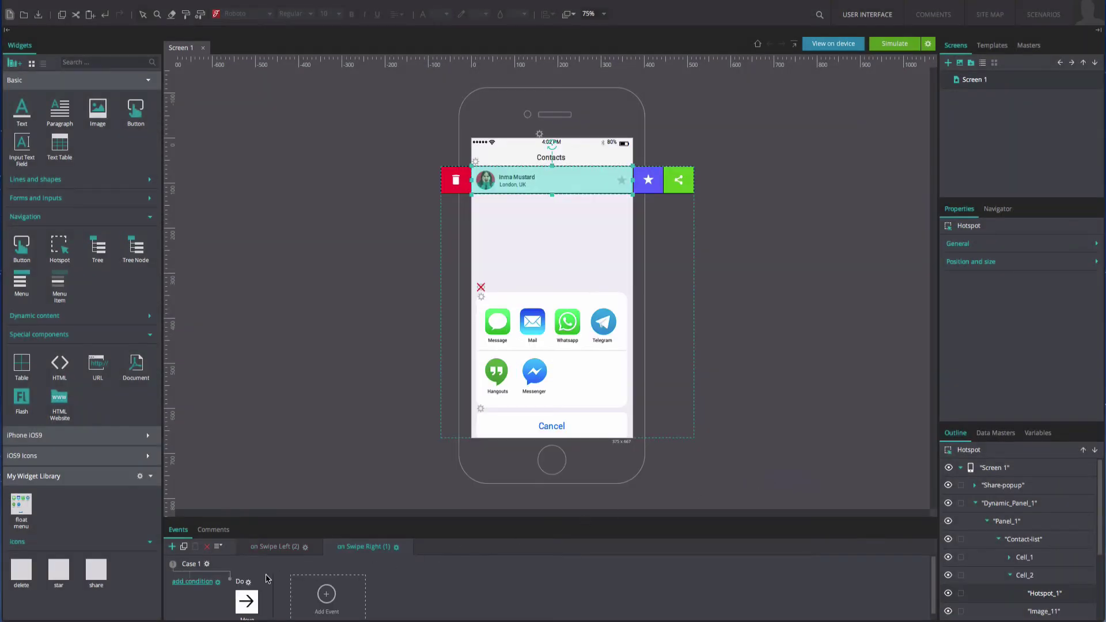
- Add a condition to the swipe-right case requiring the Contact-list's relative X position to equal 0
left_click(193, 582)
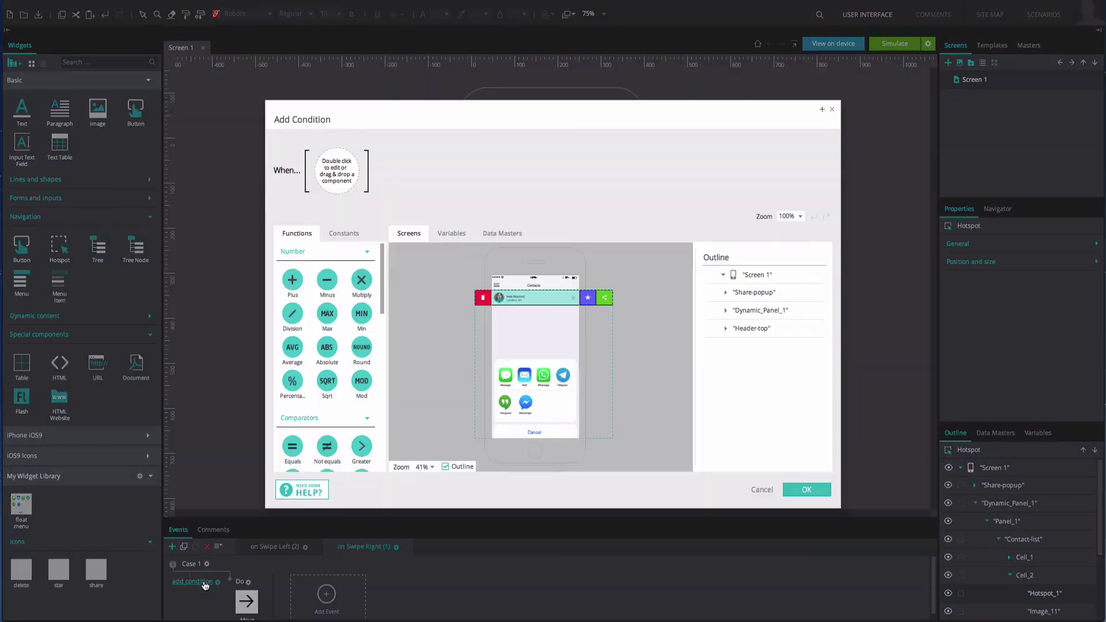
left_click(725, 310)
left_click(738, 327)
left_click(774, 346)
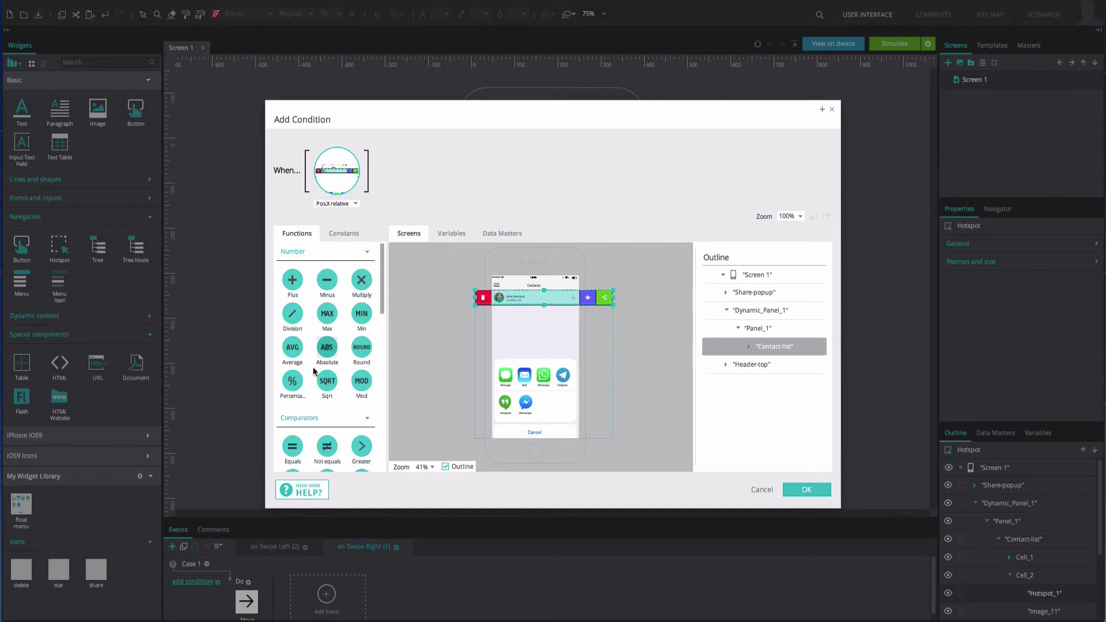
left_click_drag(297, 447, 367, 202)
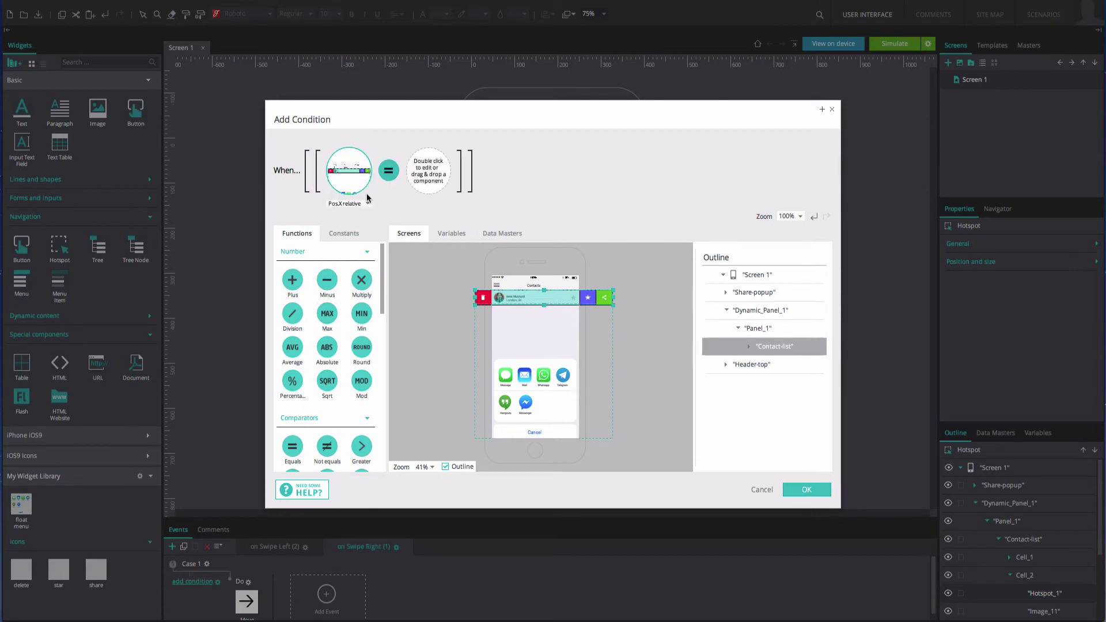
double_click(415, 186)
left_click(790, 490)
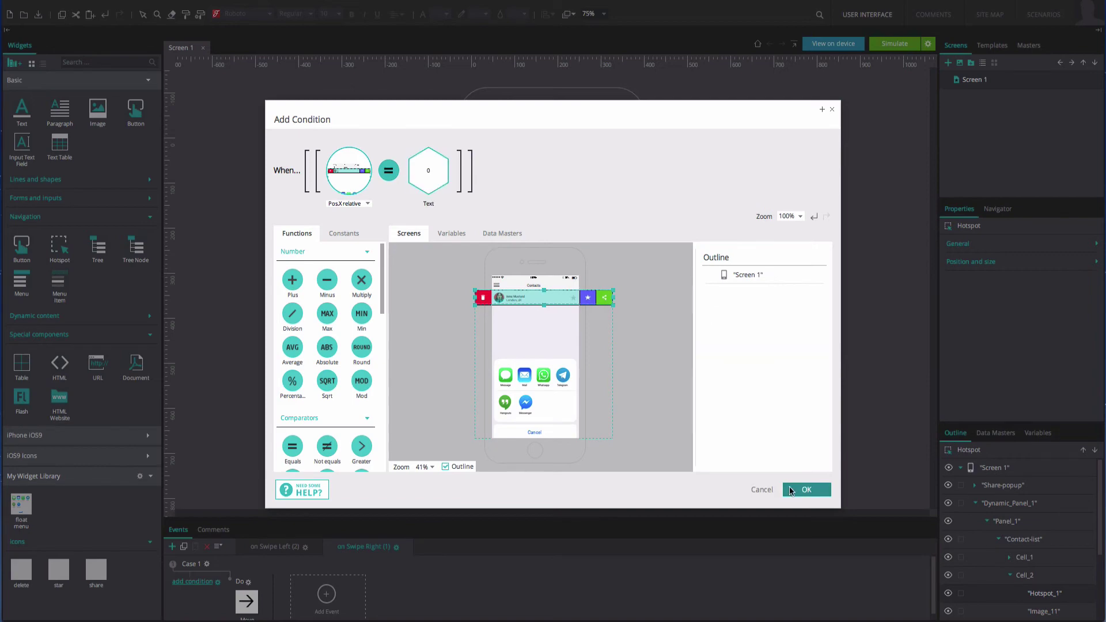
left_click(806, 489)
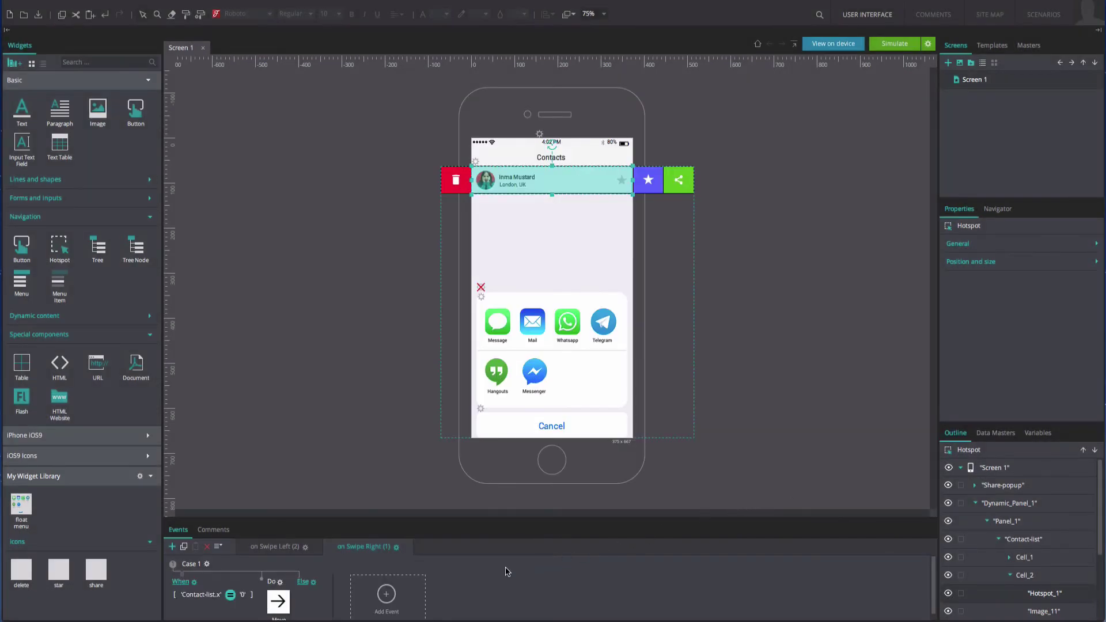
- Add an else branch to the swipe-right case with a Move action targeting the Contact-list table
left_click(301, 582)
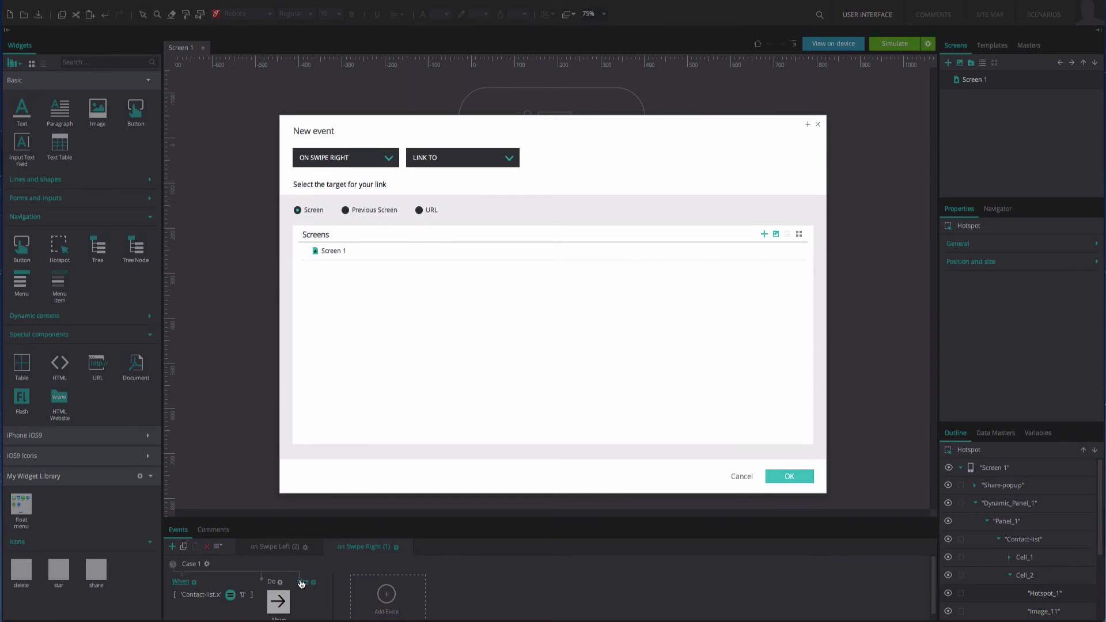
left_click(446, 161)
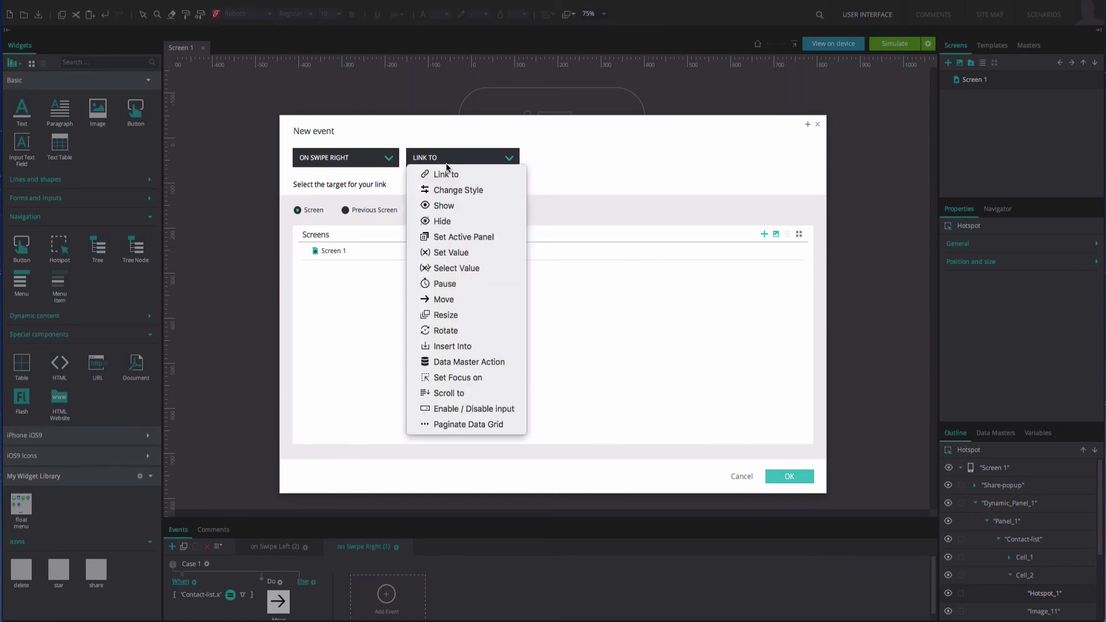
left_click(436, 299)
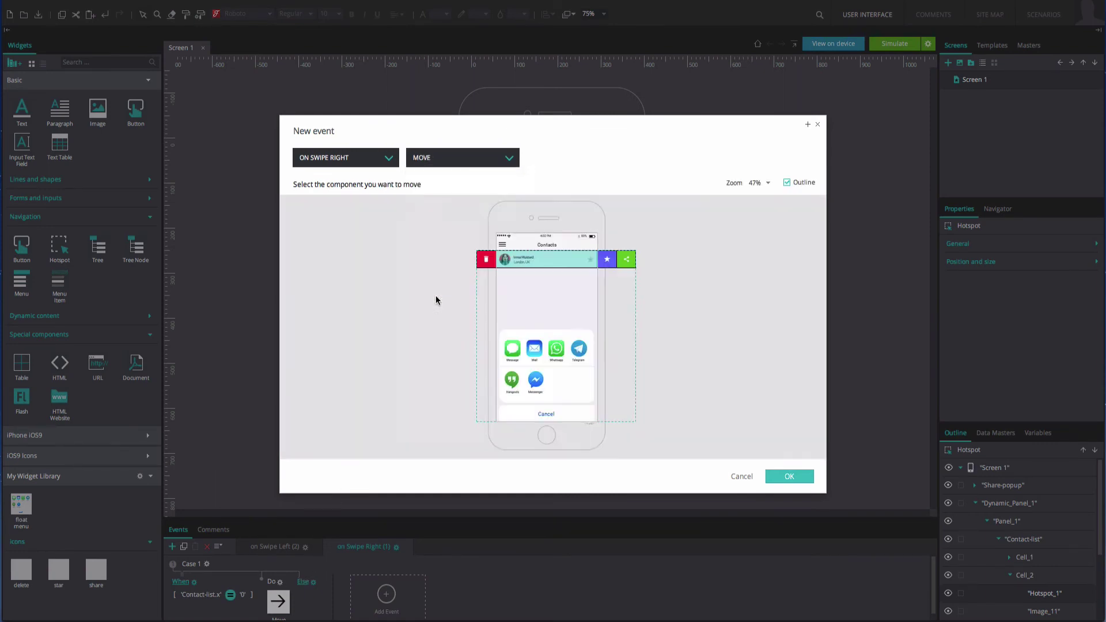
left_click(714, 263)
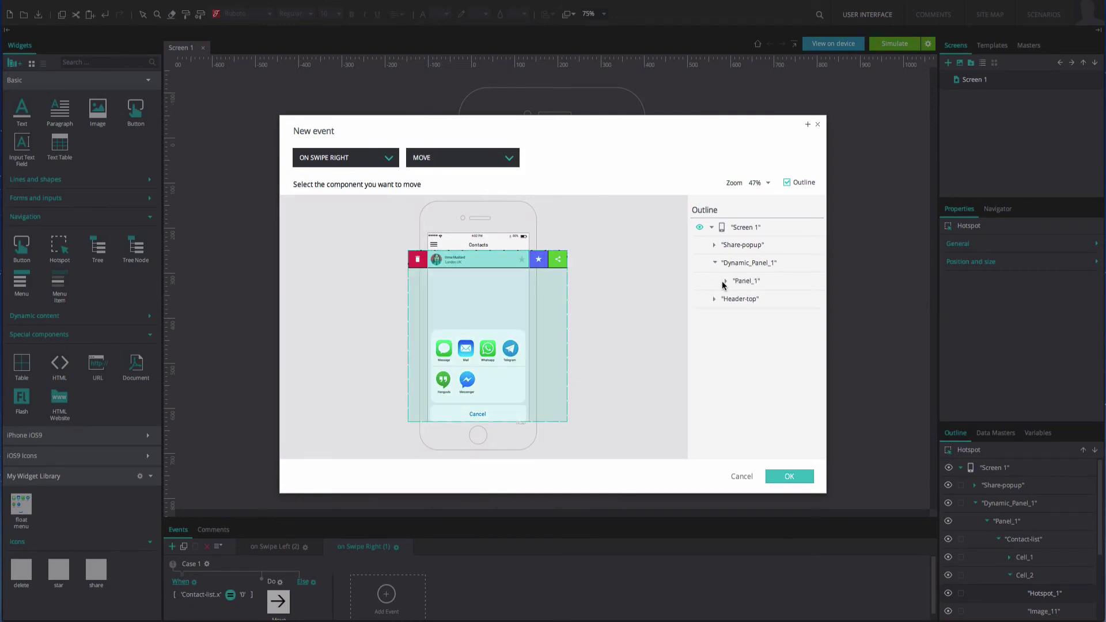
left_click(725, 281)
left_click(751, 299)
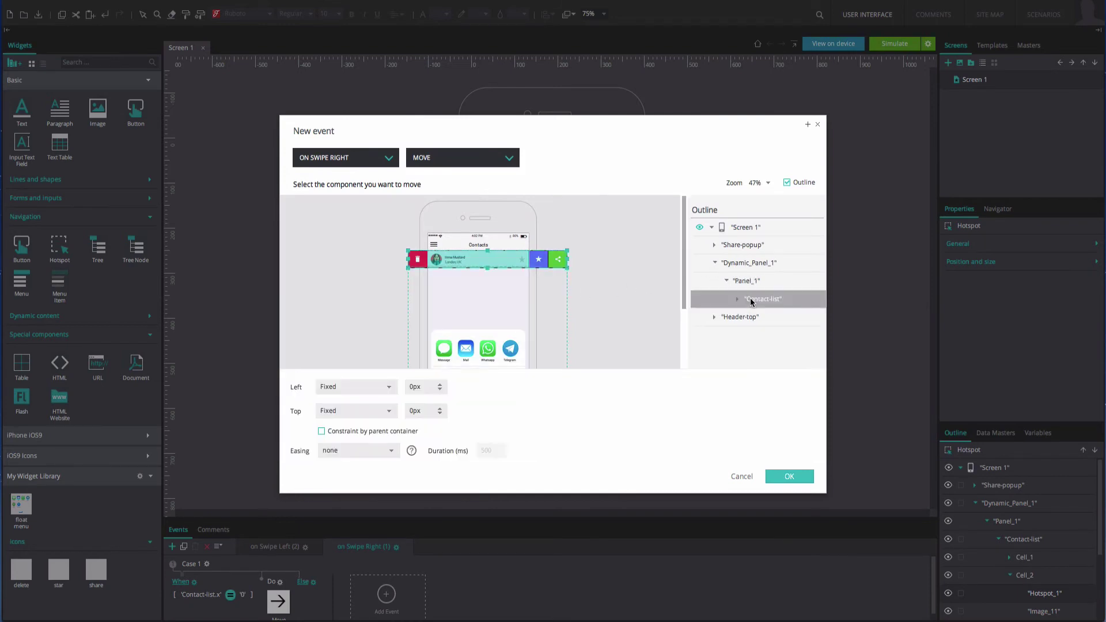
- Set the else branch's move to a fixed left of 0px, current top and linear easing over 300 ms, and save the event
left_click(390, 412)
left_click(388, 423)
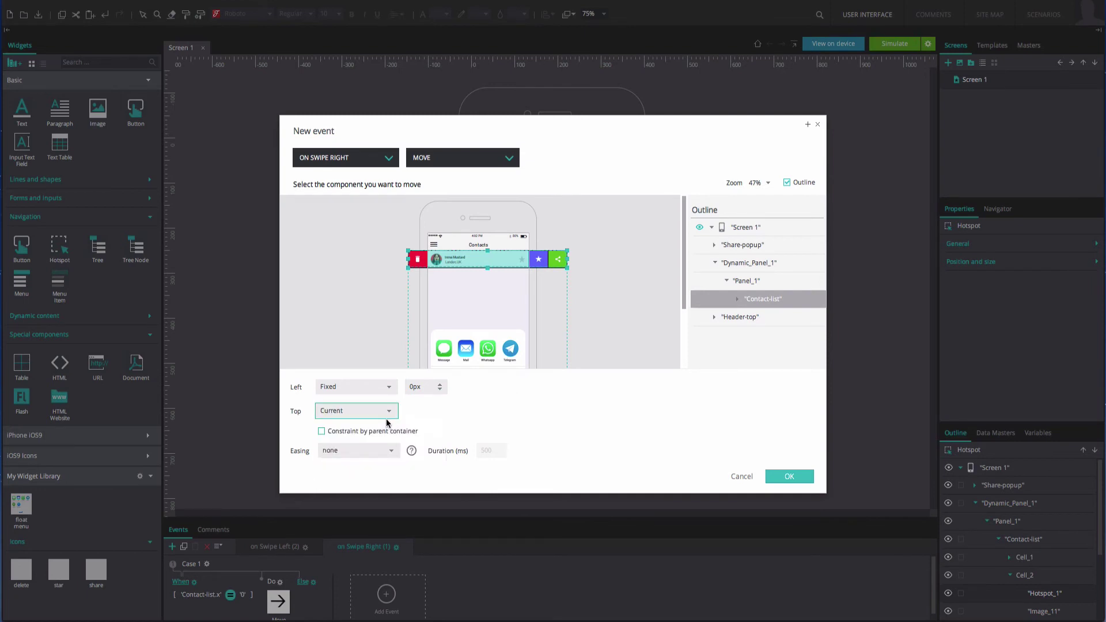
left_click(393, 455)
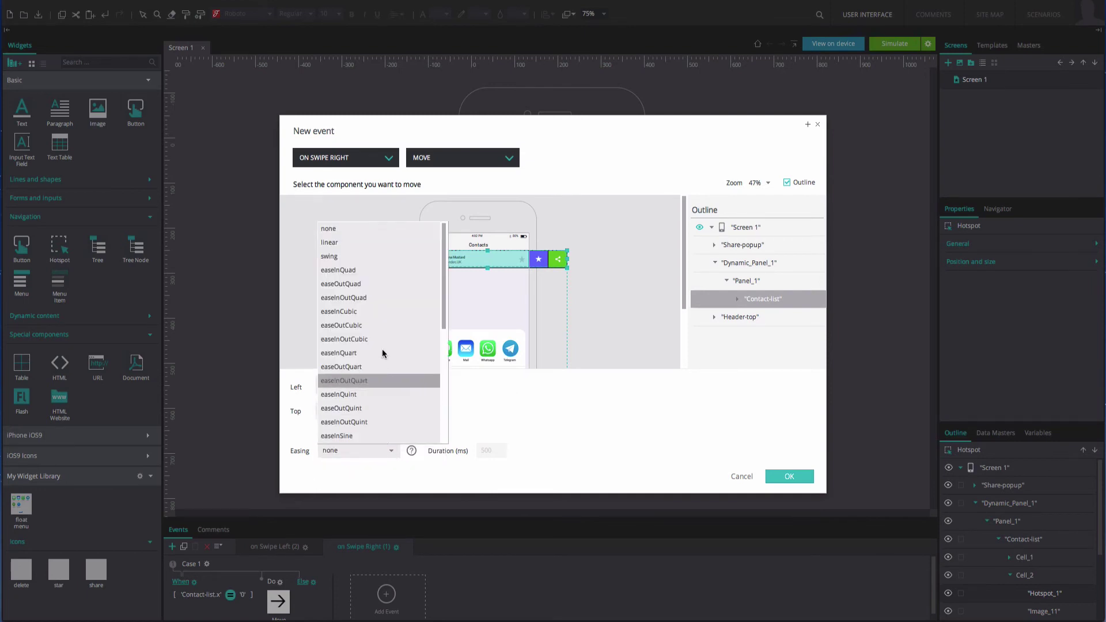
left_click(374, 247)
left_click(479, 451)
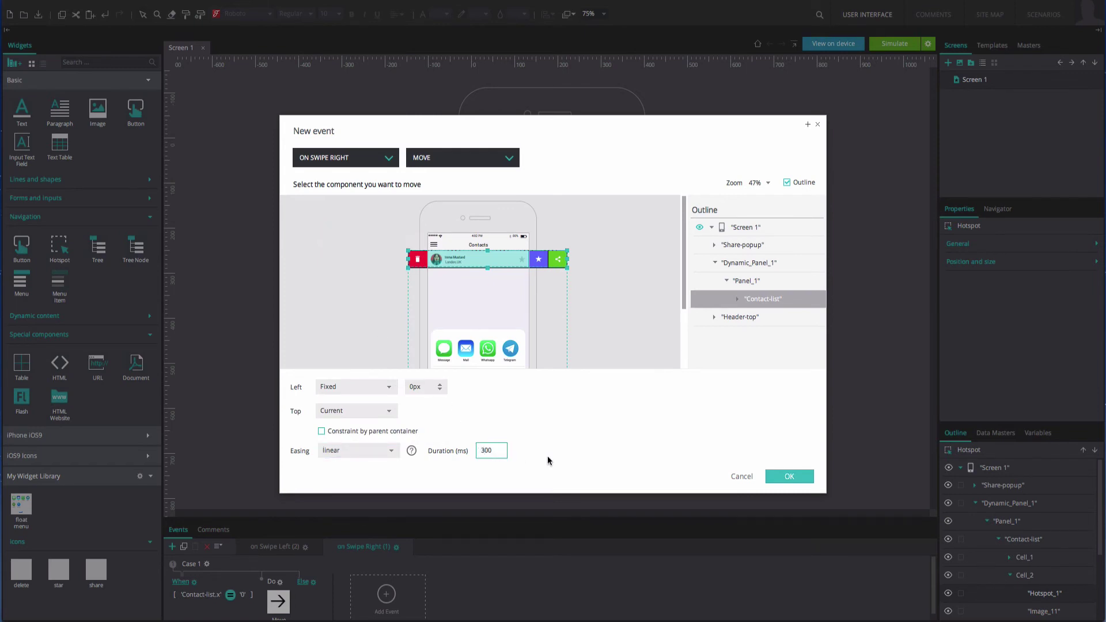
left_click(802, 477)
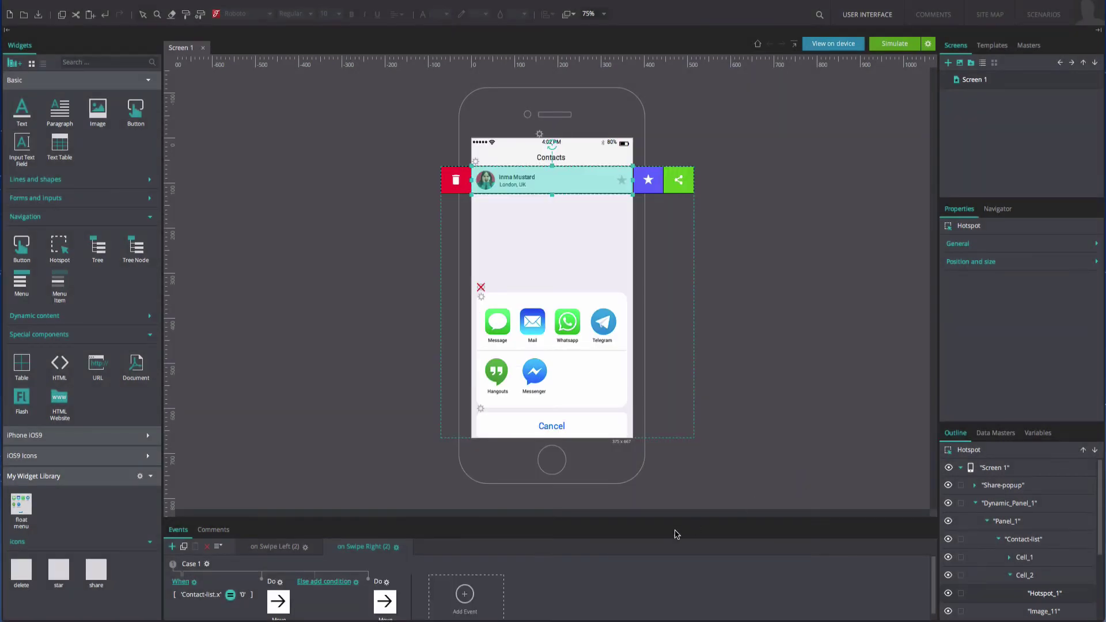
- Build a condition on the swipe-right else branch using the Contact-list's relative X position and the Equals comparator
left_click(325, 581)
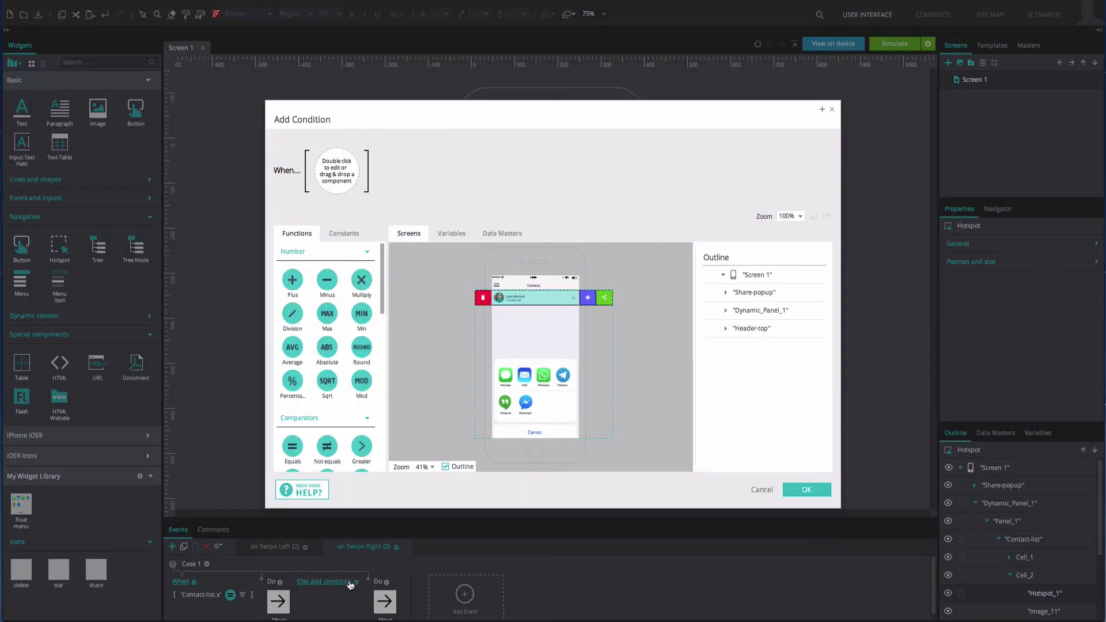
left_click(726, 311)
left_click(738, 327)
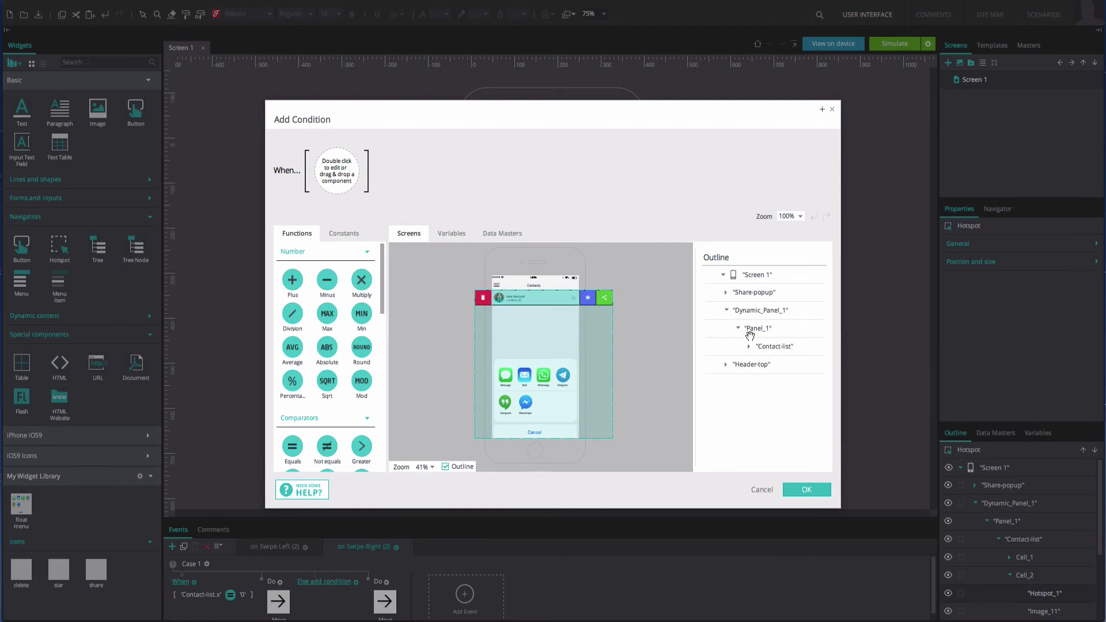
left_click_drag(774, 346, 330, 183)
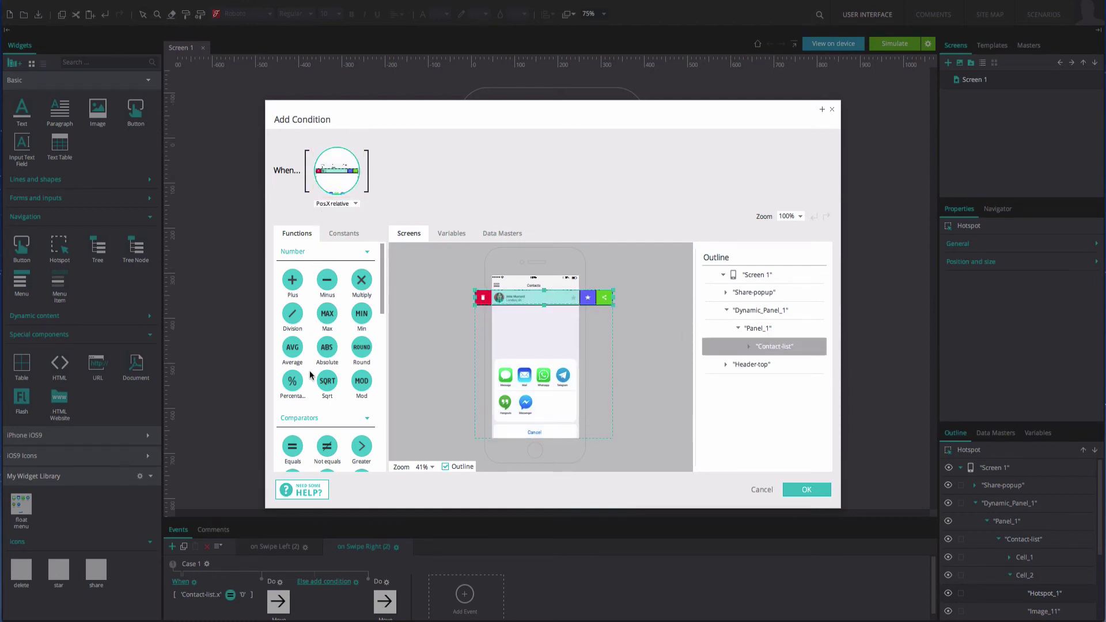
left_click_drag(346, 218, 342, 173)
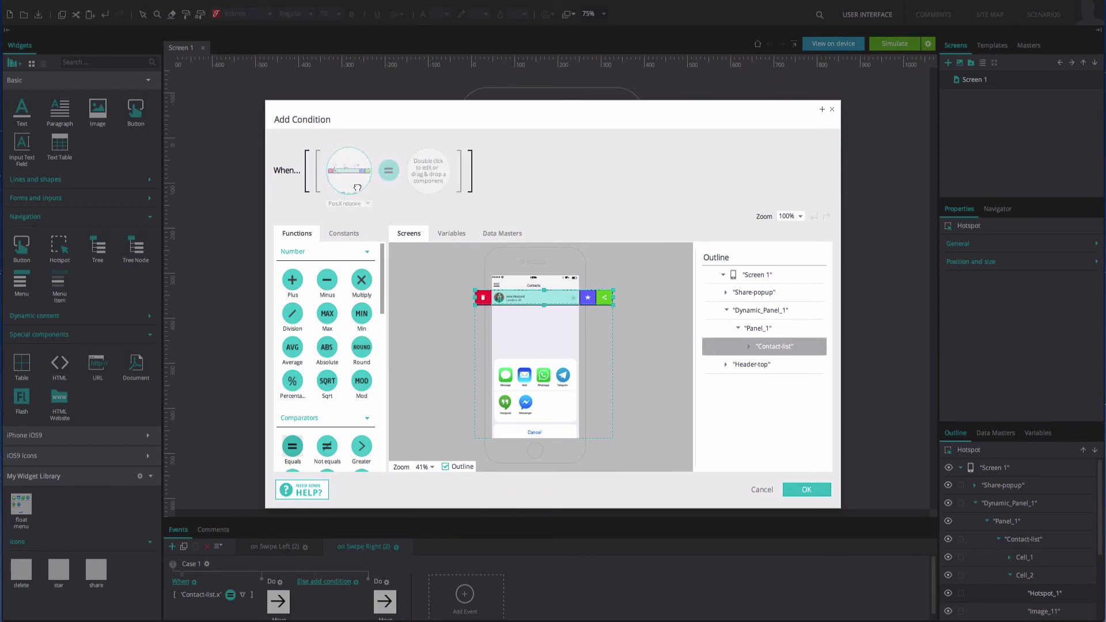
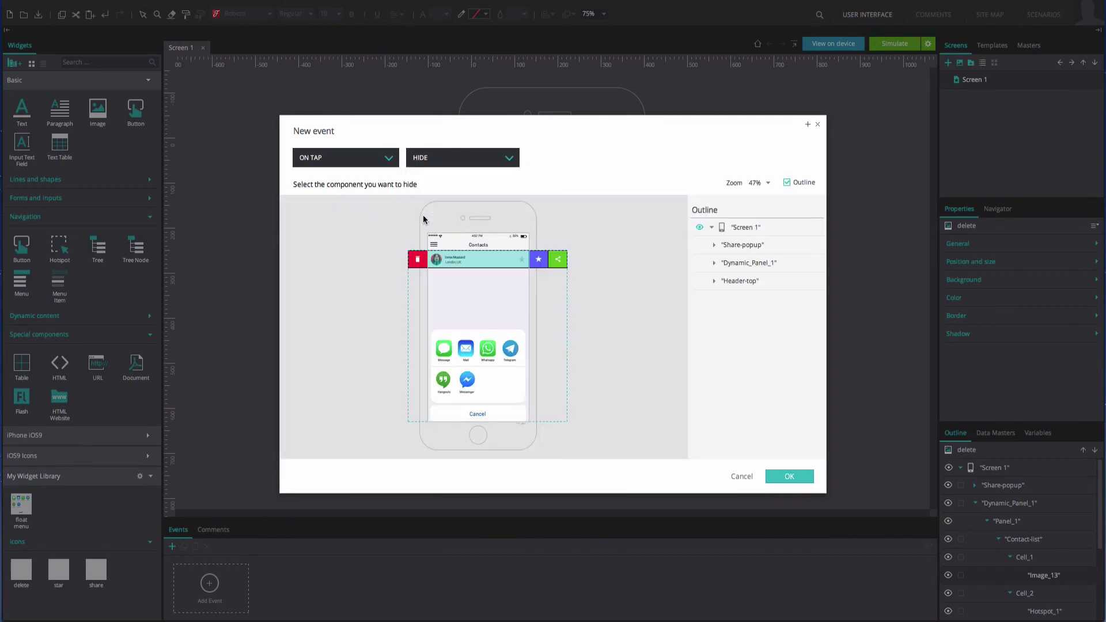
- Target the Contact-list table with the delete icon's on Tap Hide action
left_click(714, 262)
left_click(727, 280)
left_click(751, 298)
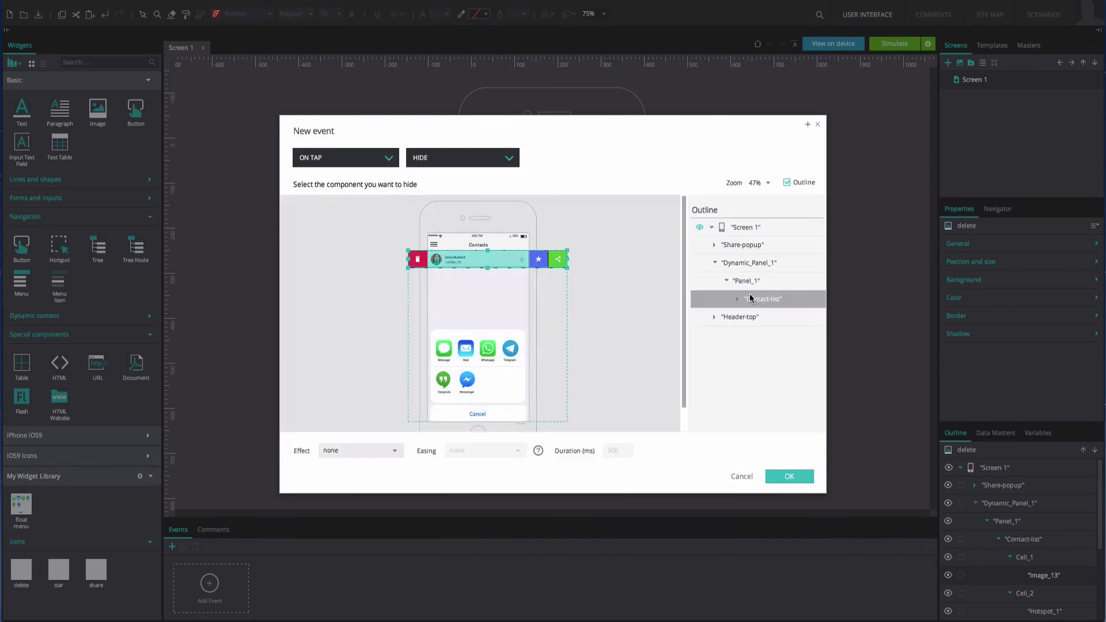
- Give the delete icon's Hide action a slide up effect with linear easing over 300 ms, and save the event
left_click(395, 453)
left_click(333, 394)
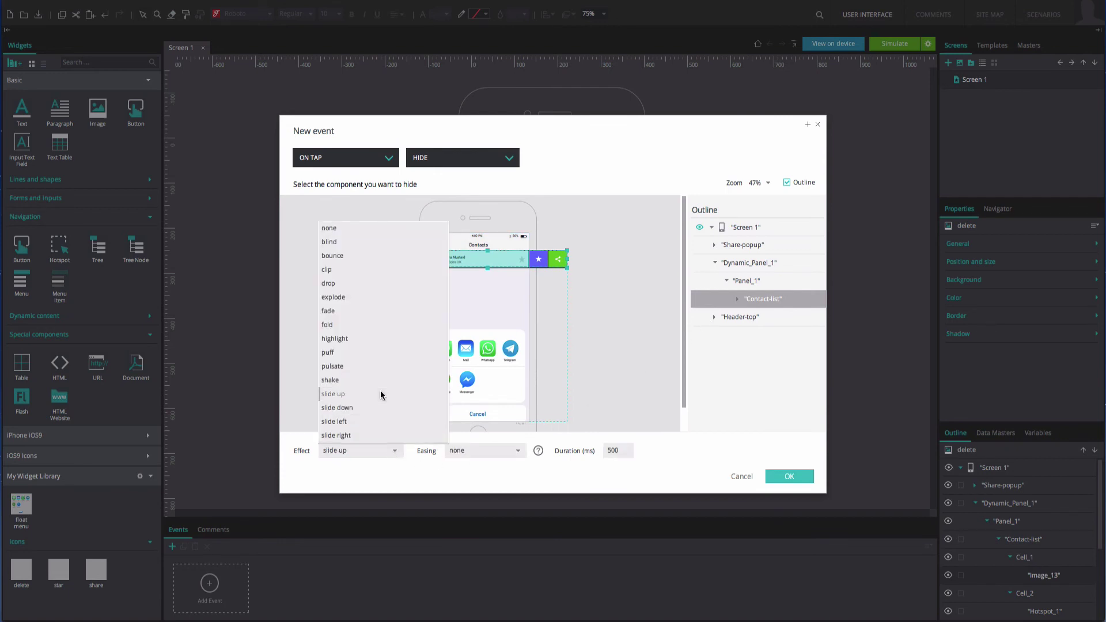
left_click(464, 451)
left_click(467, 242)
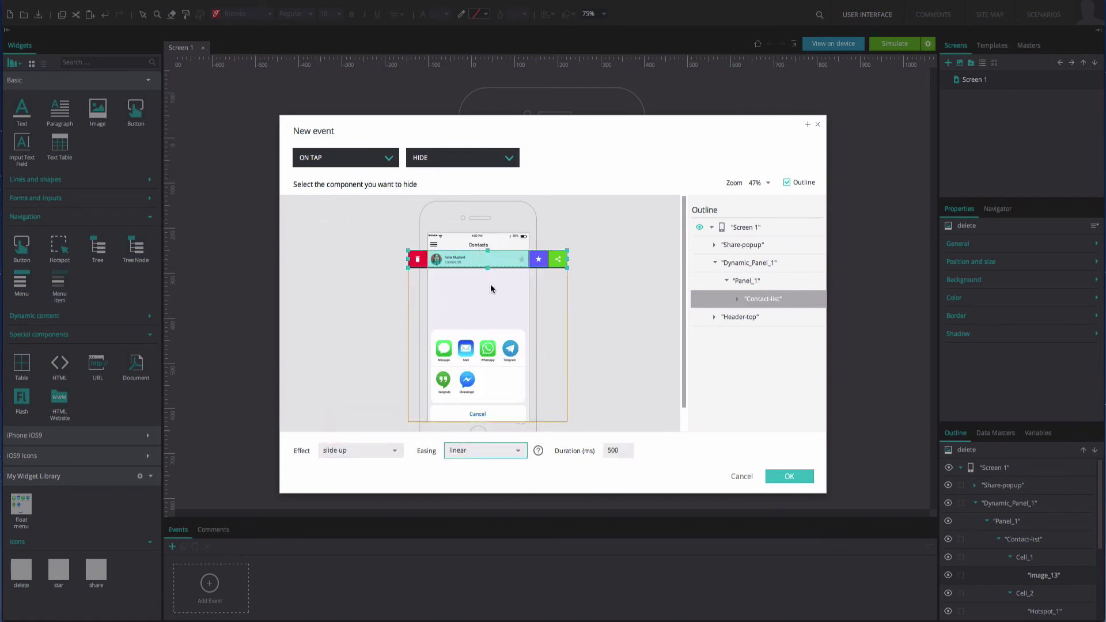
left_click(600, 453)
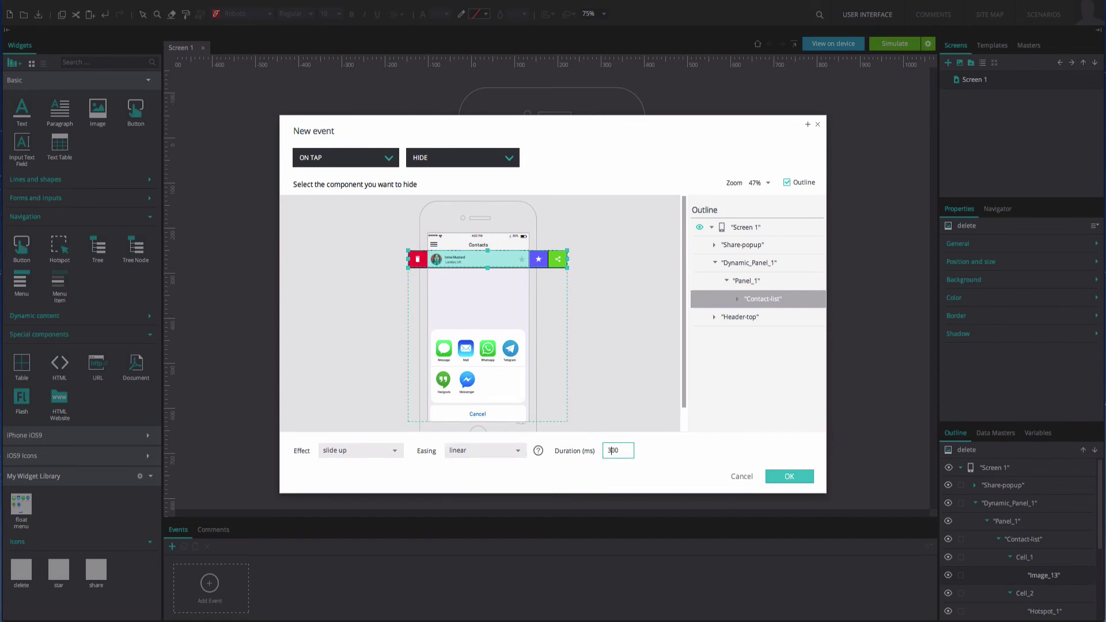
left_click(777, 475)
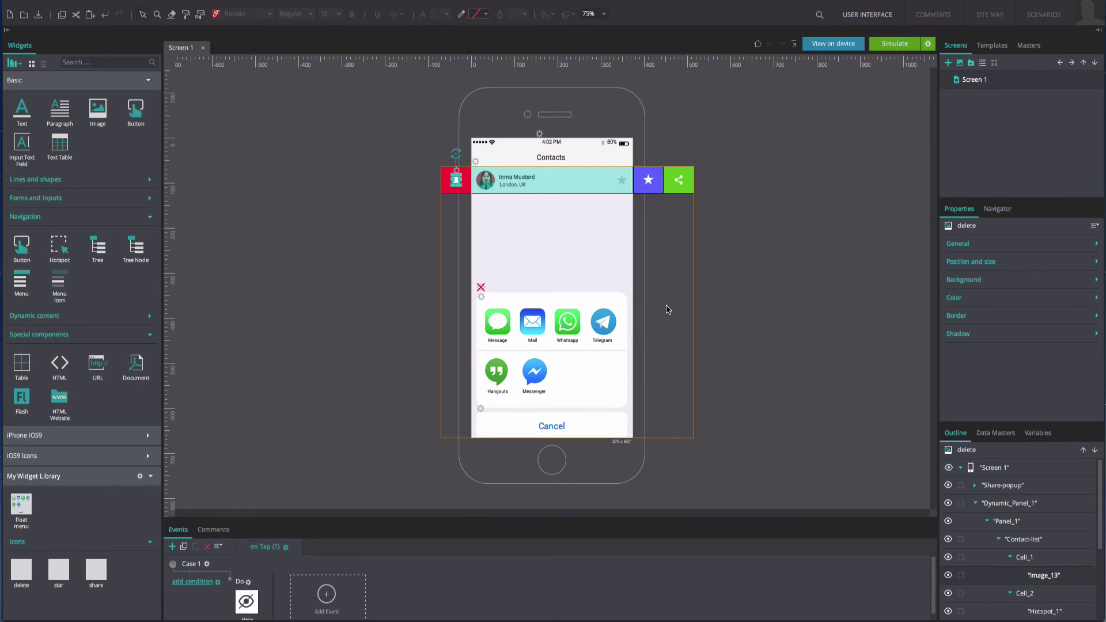
- Add an on Tap event to the white star icon with a Change Style action targeting Image_11 in Cell_2
left_click(648, 180)
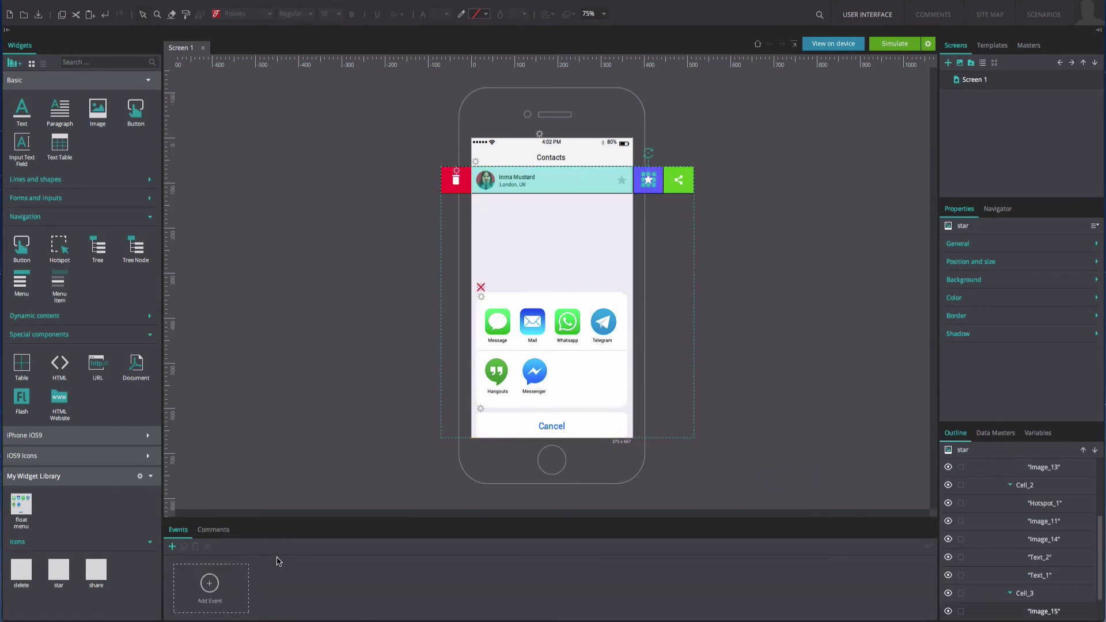
left_click(225, 583)
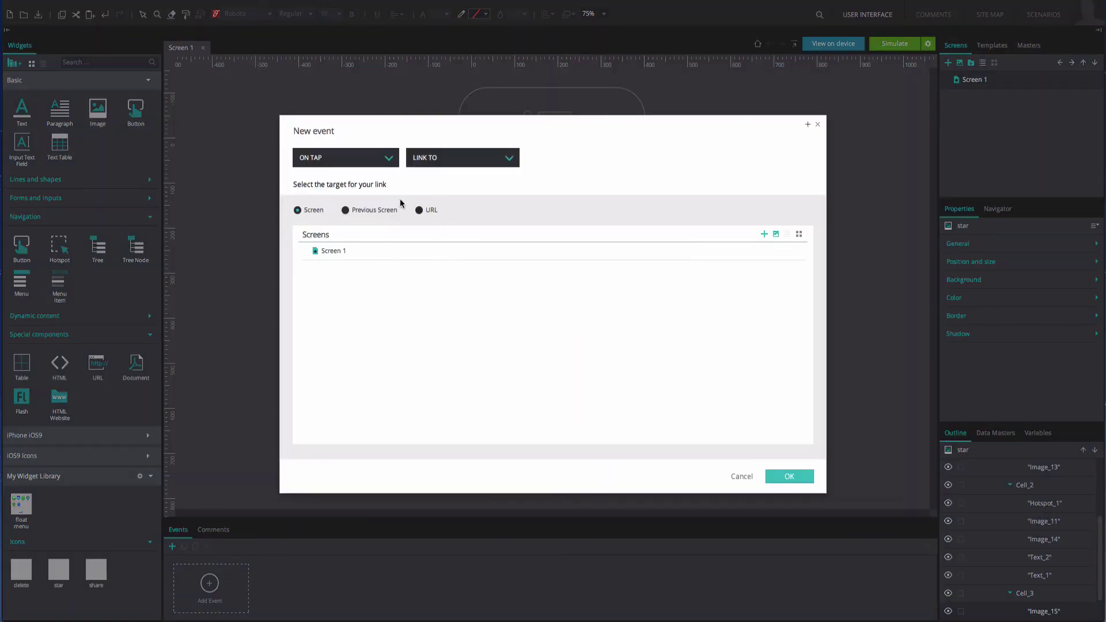
left_click(419, 161)
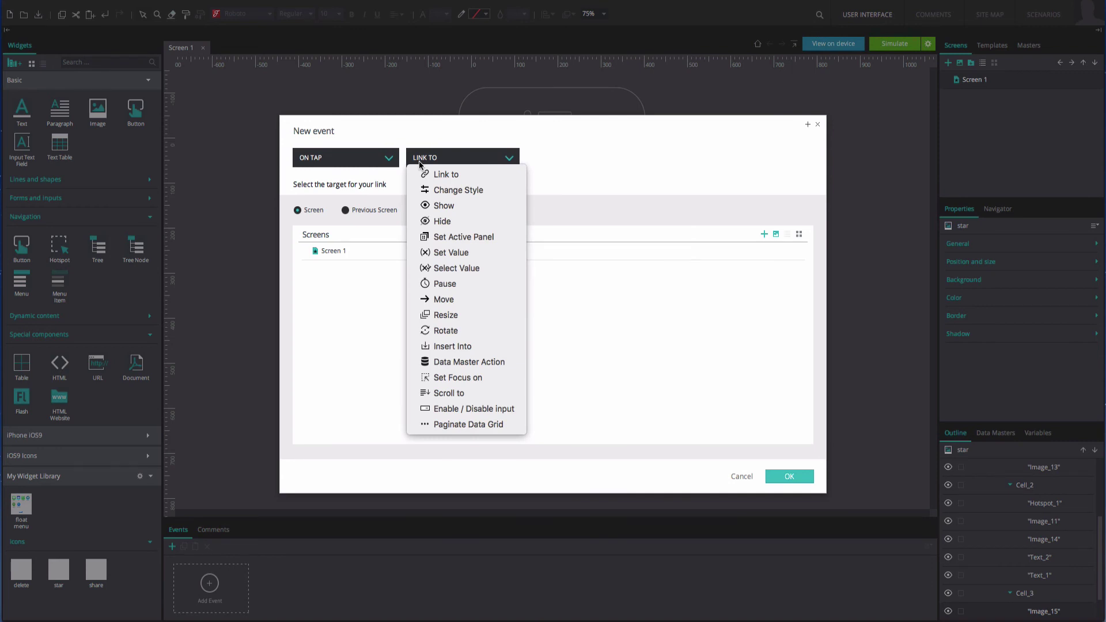
left_click(426, 189)
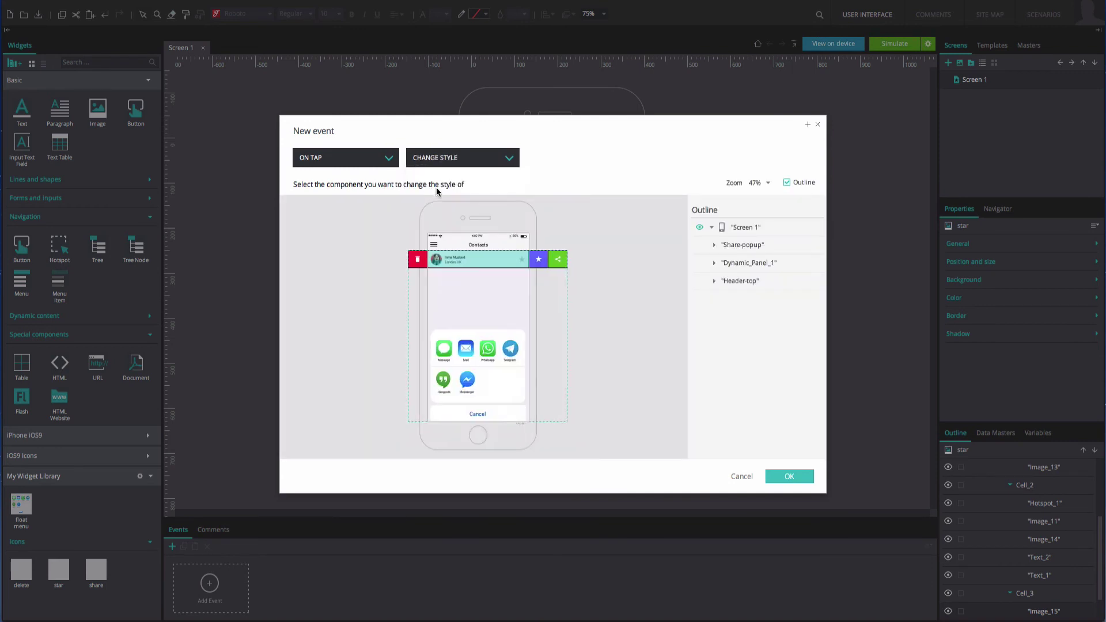
left_click(715, 263)
left_click(726, 281)
left_click(738, 299)
left_click(757, 337)
scroll(740, 300, "down", 1)
scroll(741, 300, "down", 1)
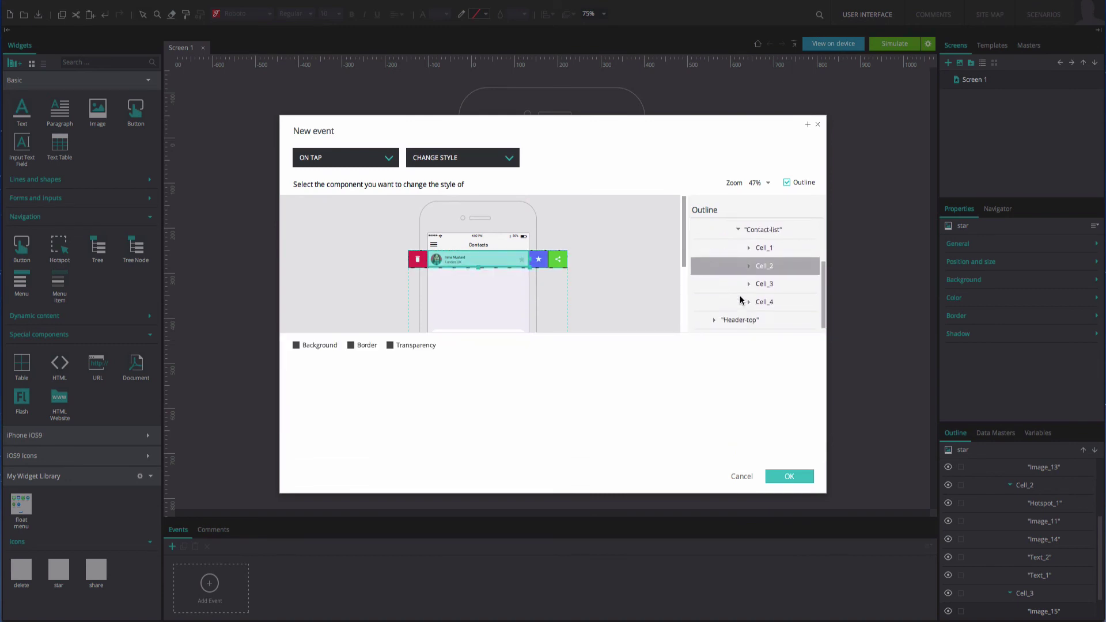
left_click(749, 265)
left_click(774, 301)
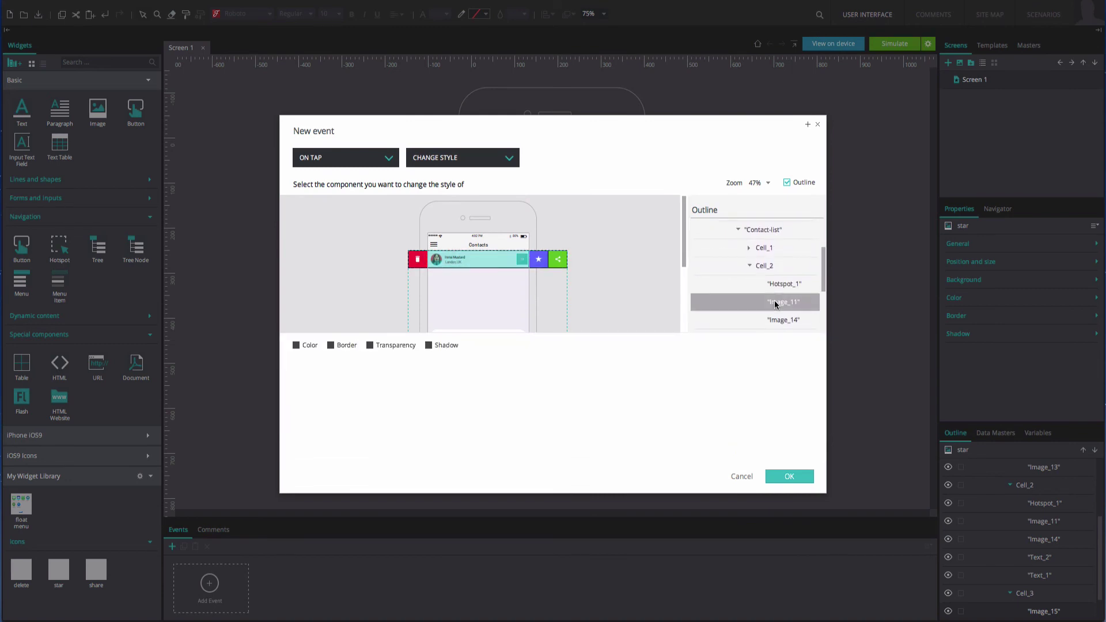
- Set the Change Style action's color for Image_11 to yellow-orange and save the event
left_click(317, 346)
left_click(323, 377)
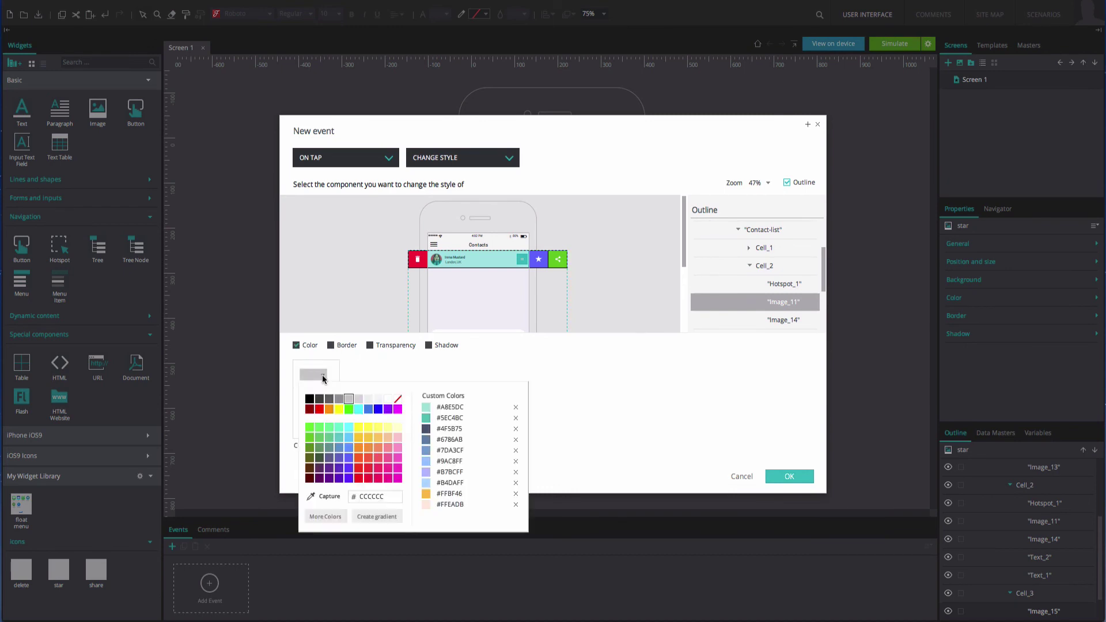
left_click(359, 434)
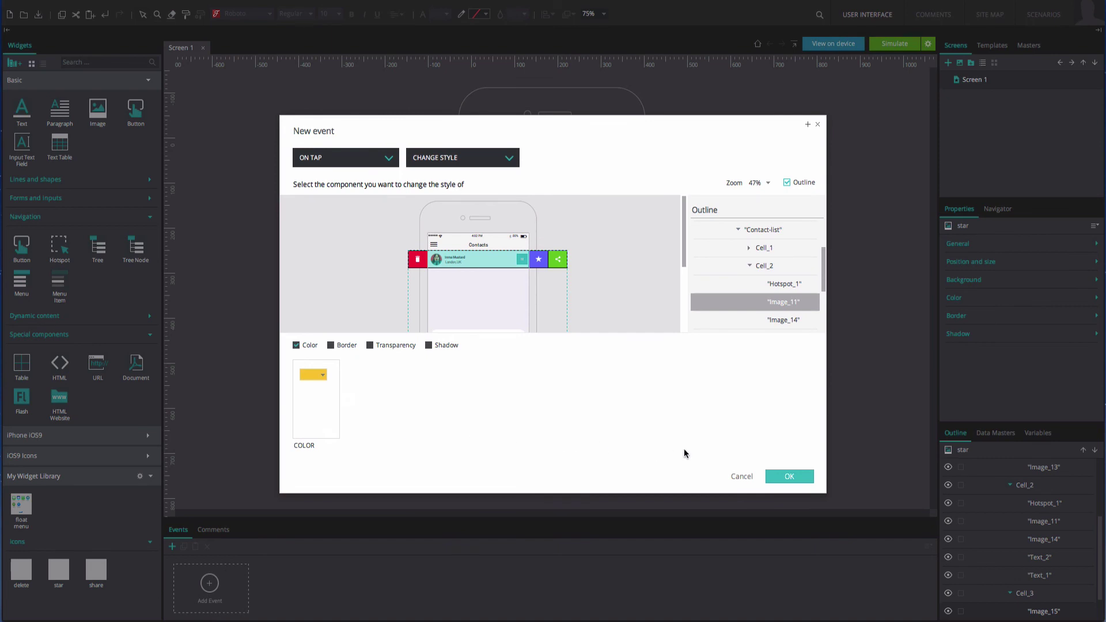
left_click(777, 475)
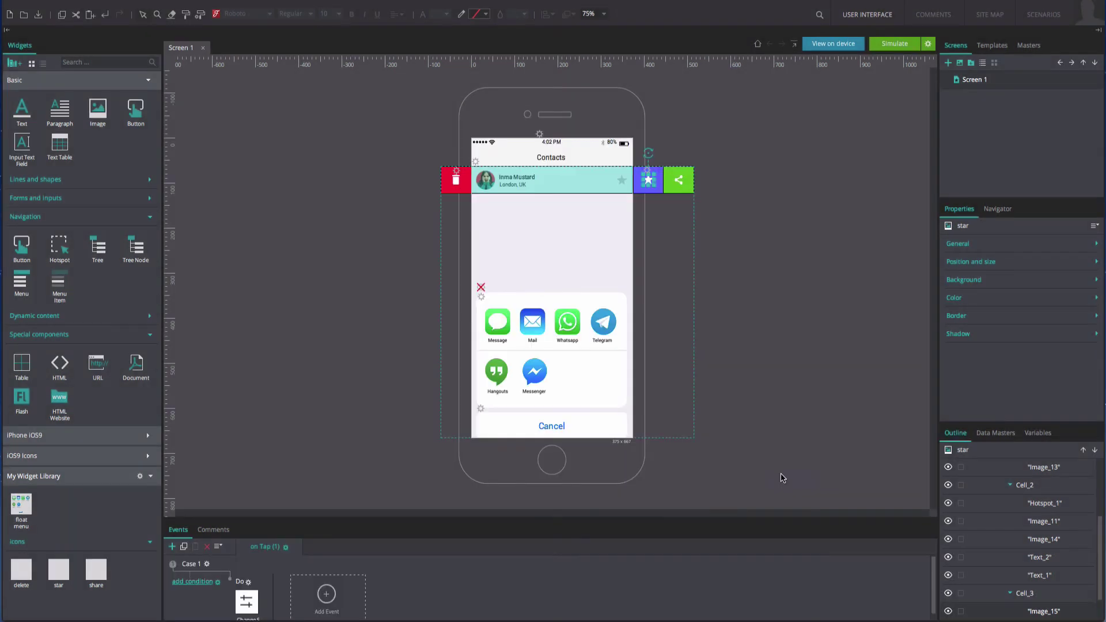
- Add an on Tap event to the share icon that shows the Share-popup with a fade effect
left_click(681, 182)
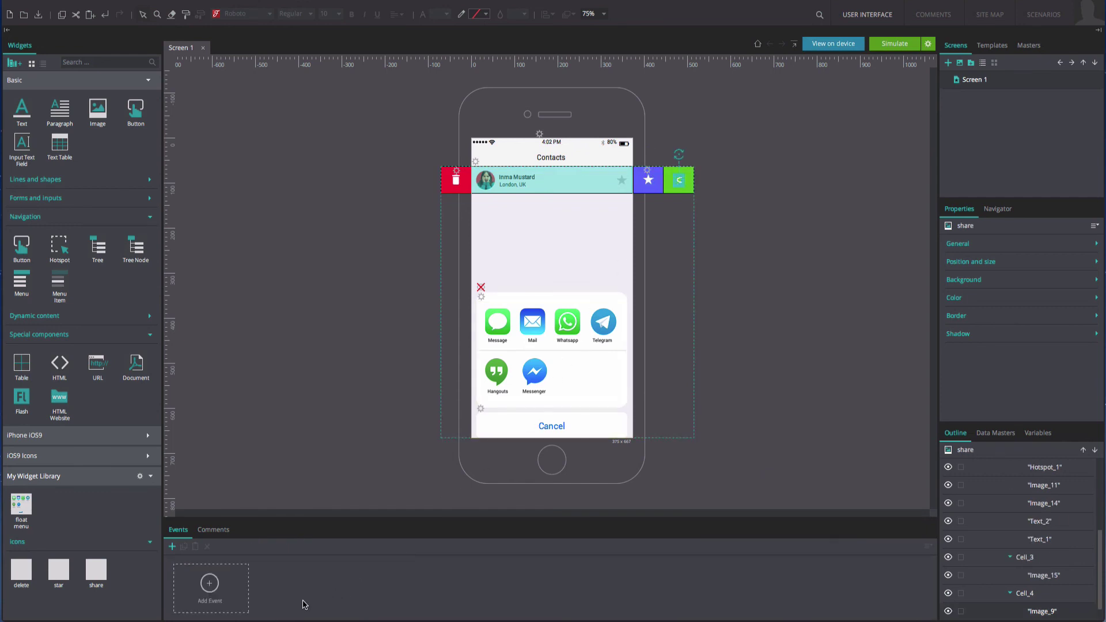
left_click(243, 607)
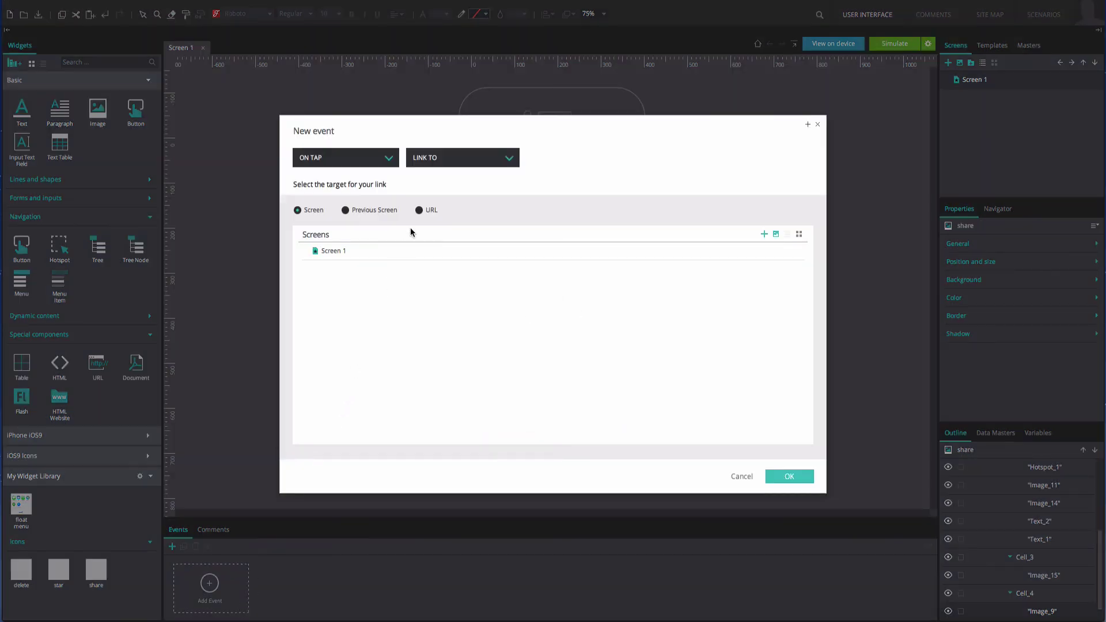
left_click(437, 165)
left_click(459, 214)
left_click(726, 246)
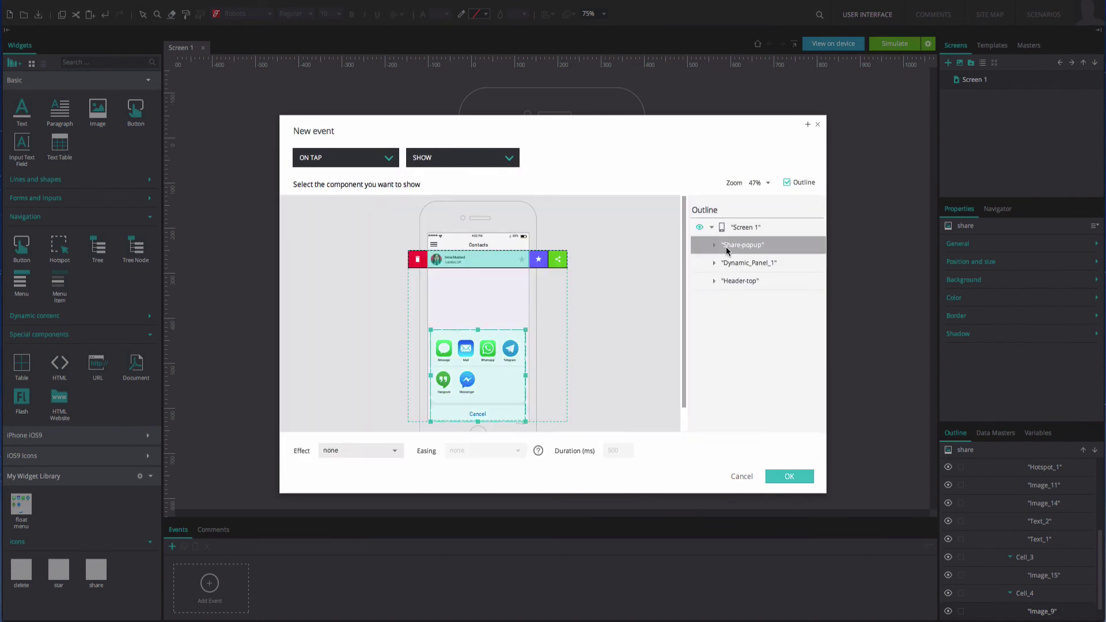
left_click(396, 452)
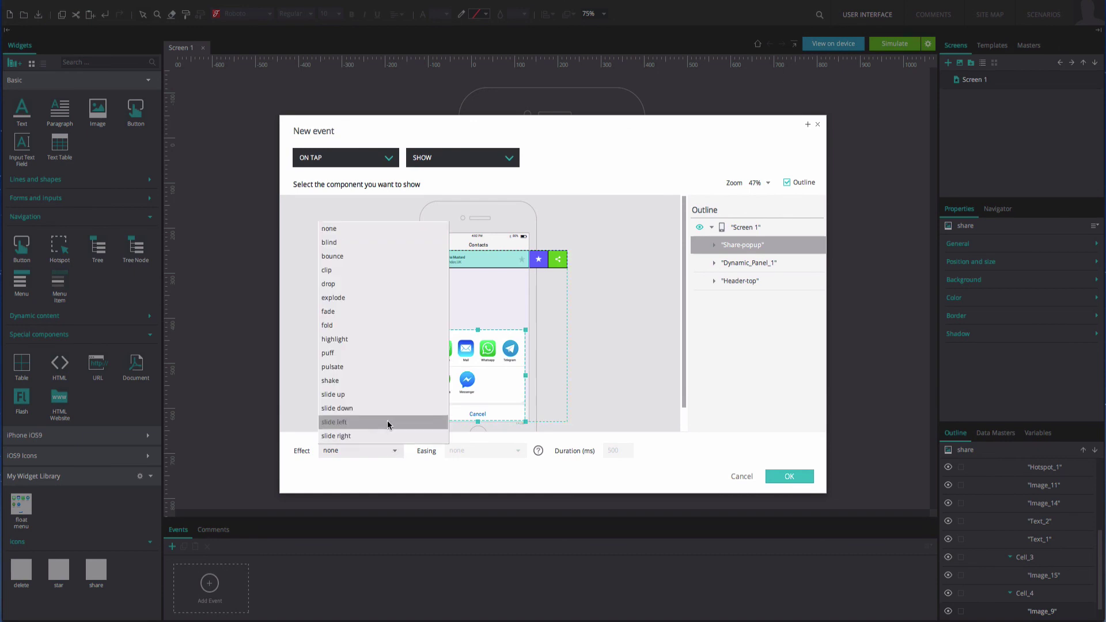
left_click(377, 311)
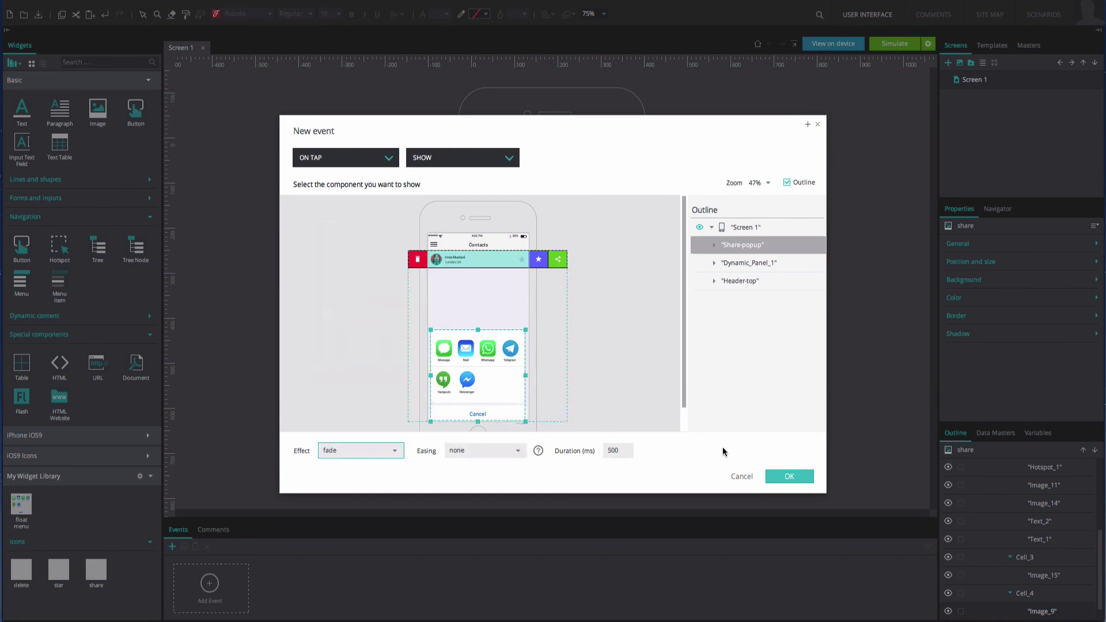
left_click(774, 475)
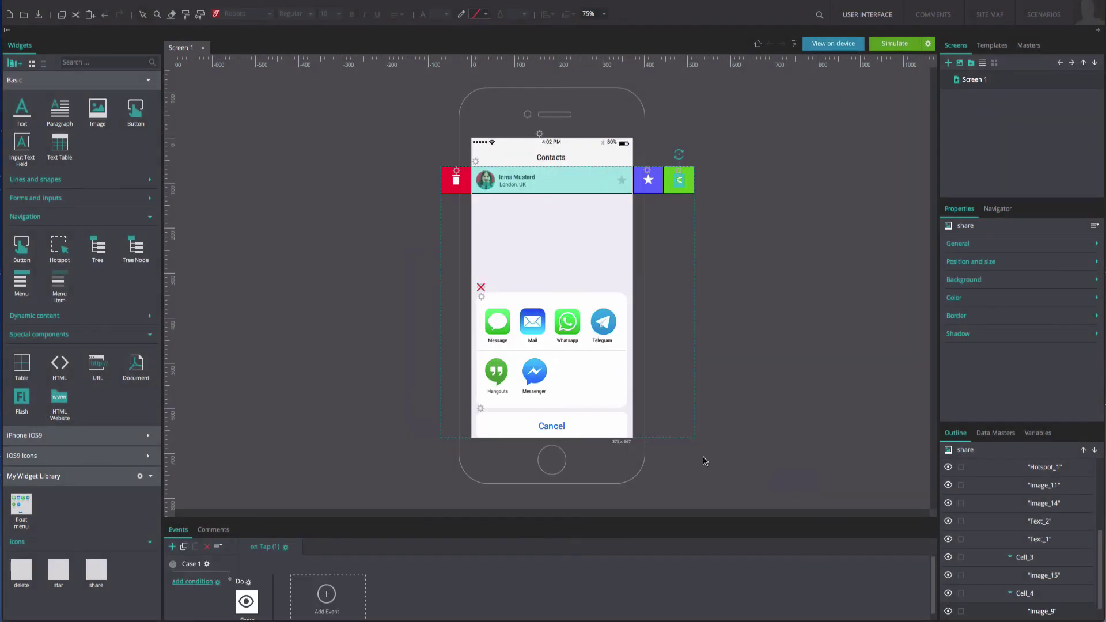
- Add an on Tap event to the popup's Cancel button that hides the Share-popup with a fade effect
left_click(590, 432)
left_click(496, 424)
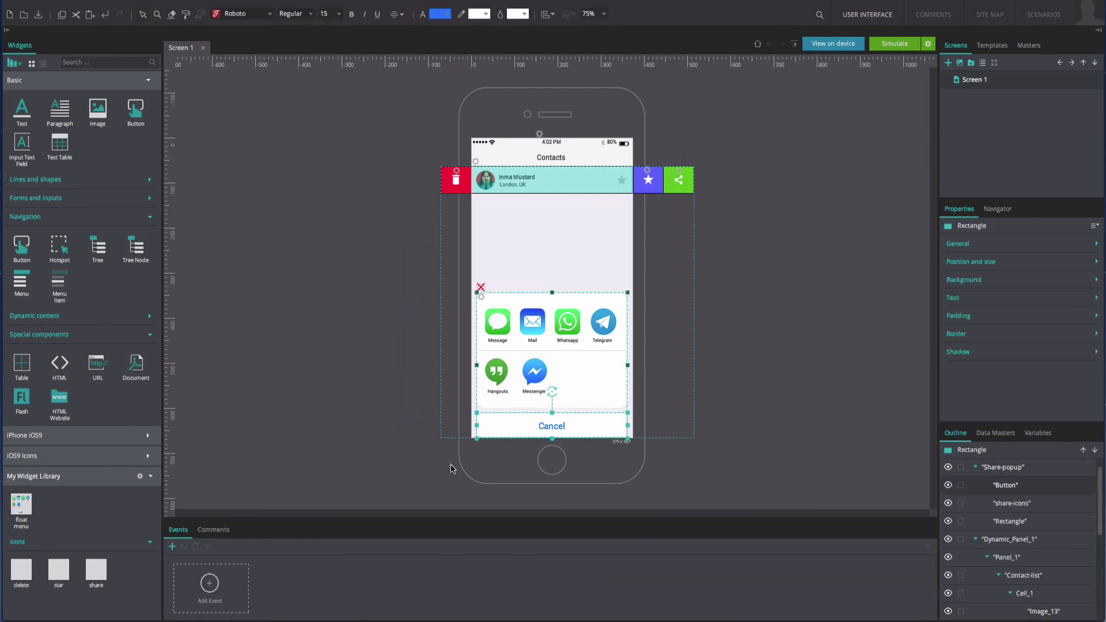
left_click(209, 585)
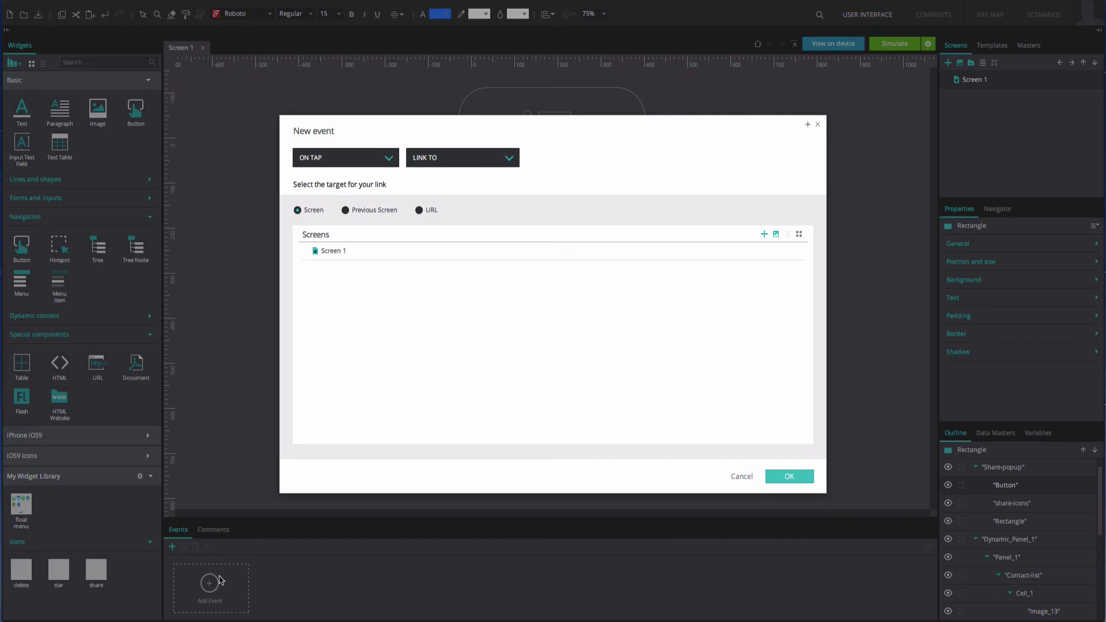
left_click(427, 160)
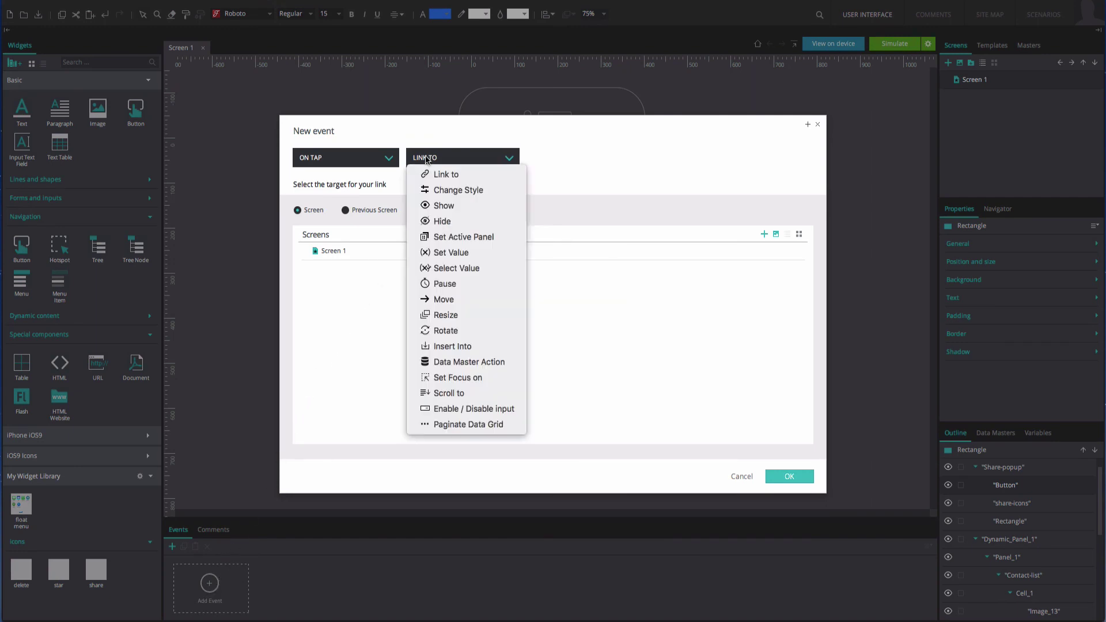
left_click(428, 218)
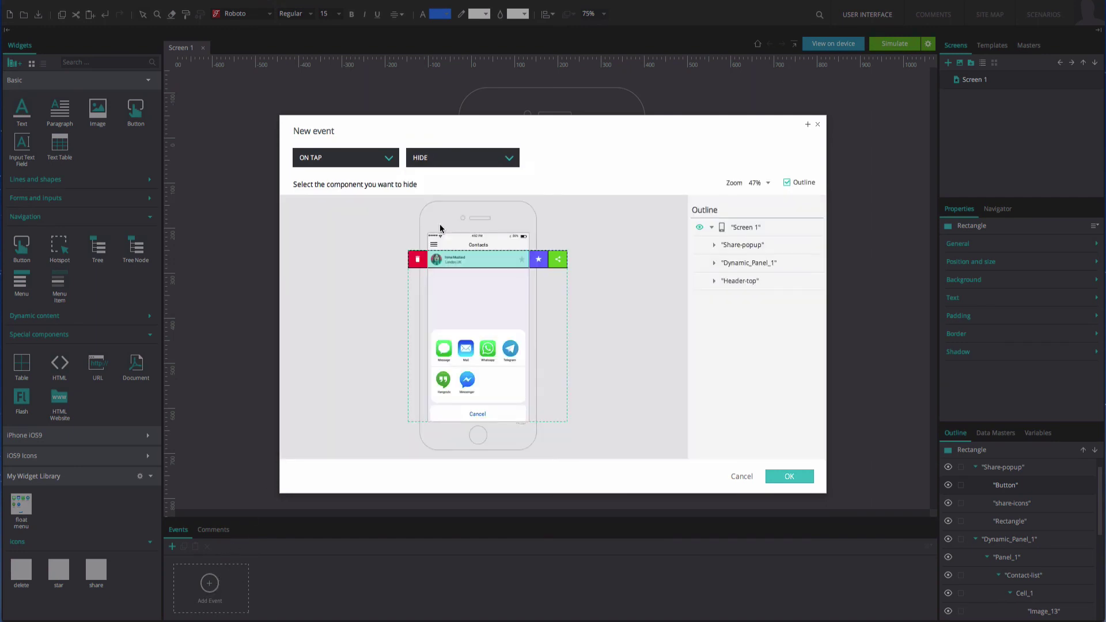
left_click(467, 337)
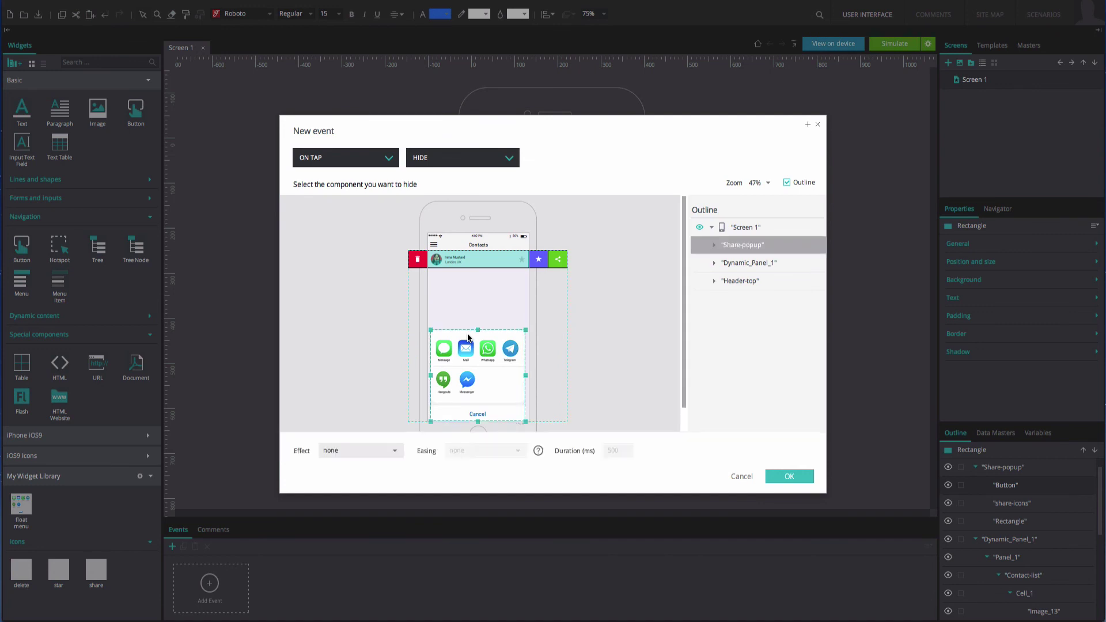
left_click(393, 451)
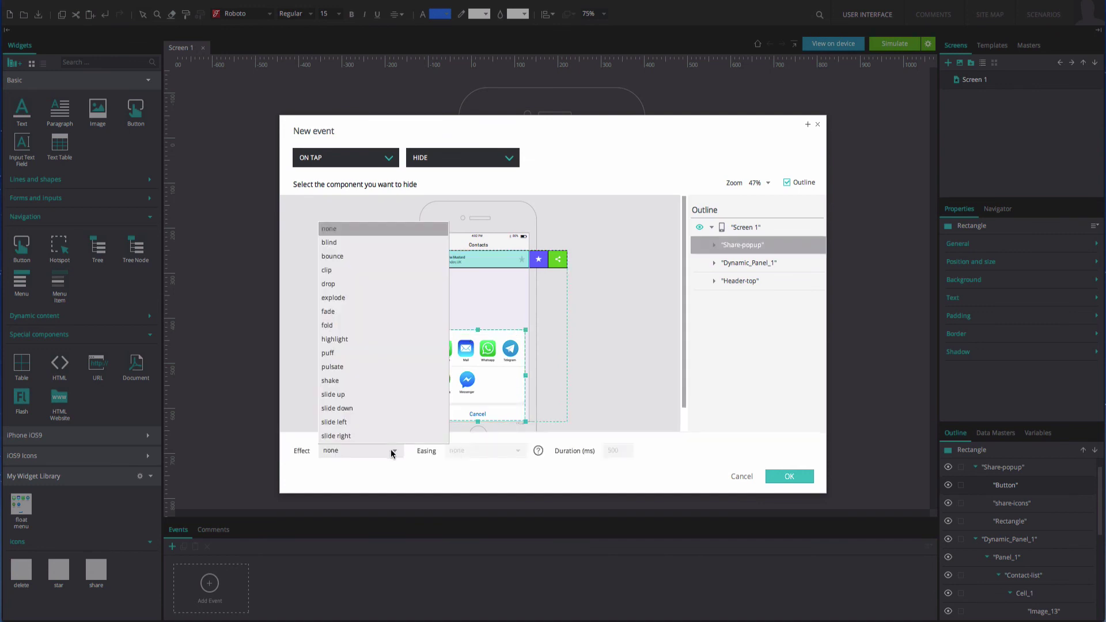
left_click(395, 313)
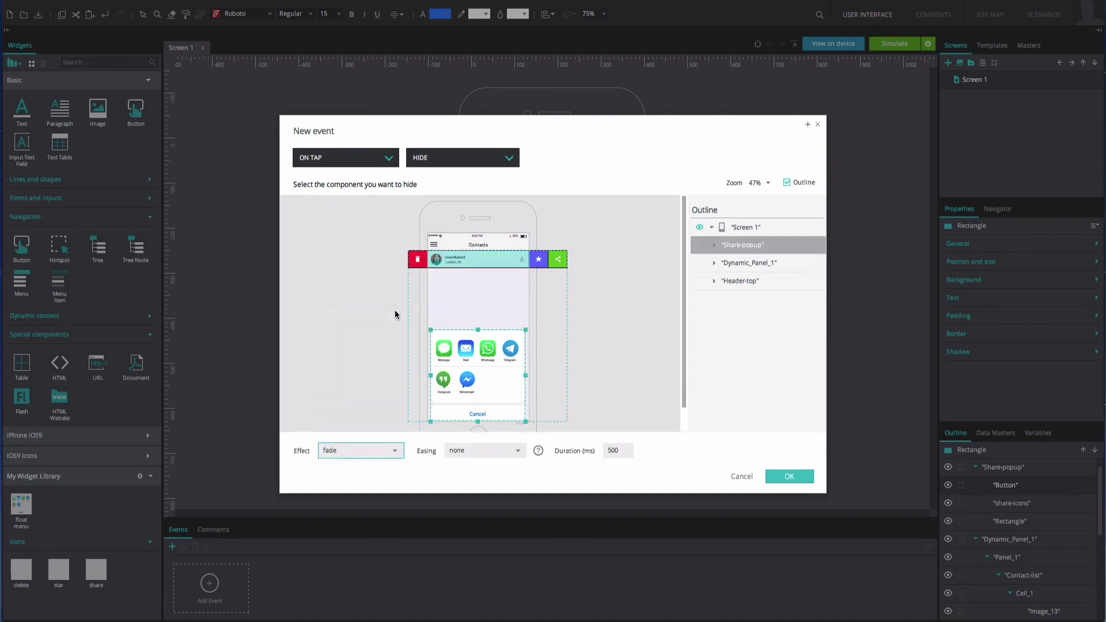
left_click(775, 480)
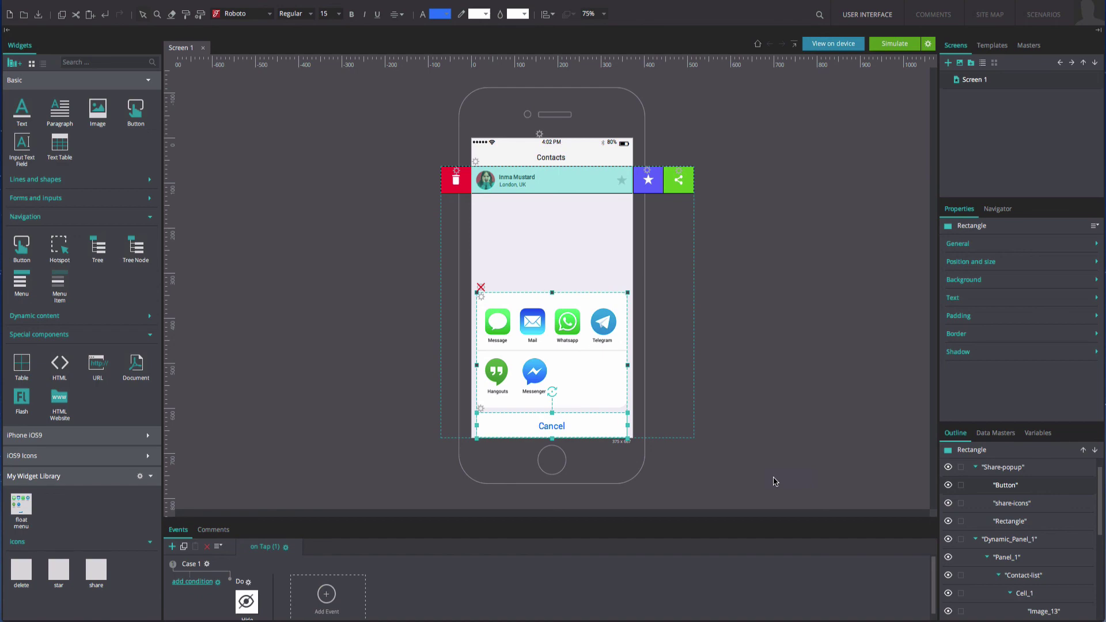
- Simulate the prototype and test the row swipes, the favorite, share and delete icons, and the share popup's Cancel button
left_click(871, 48)
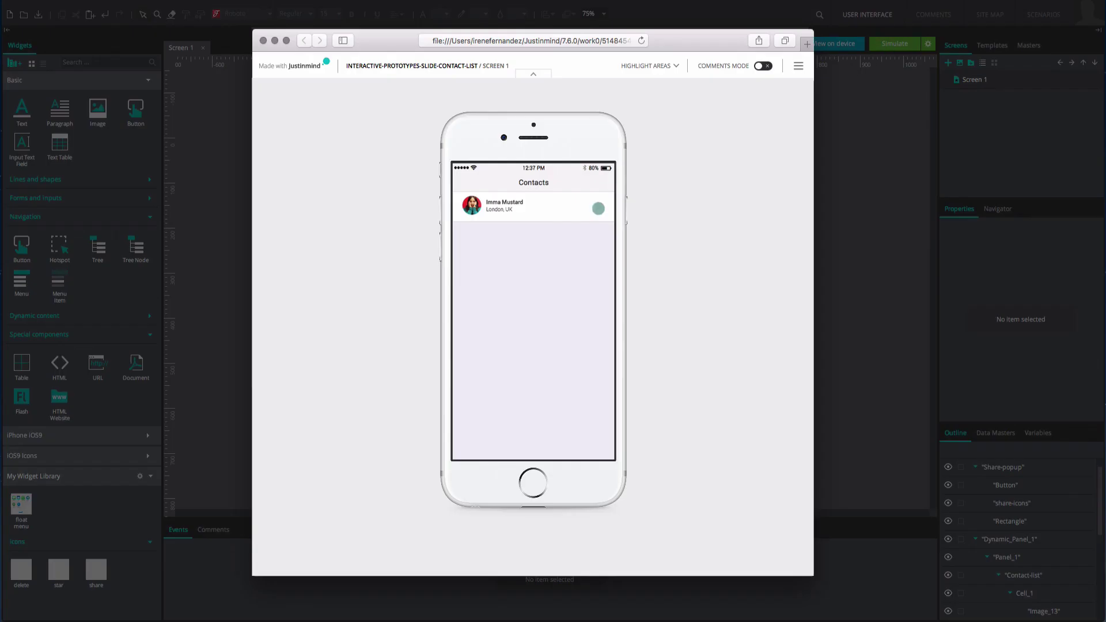
left_click_drag(598, 208, 561, 207)
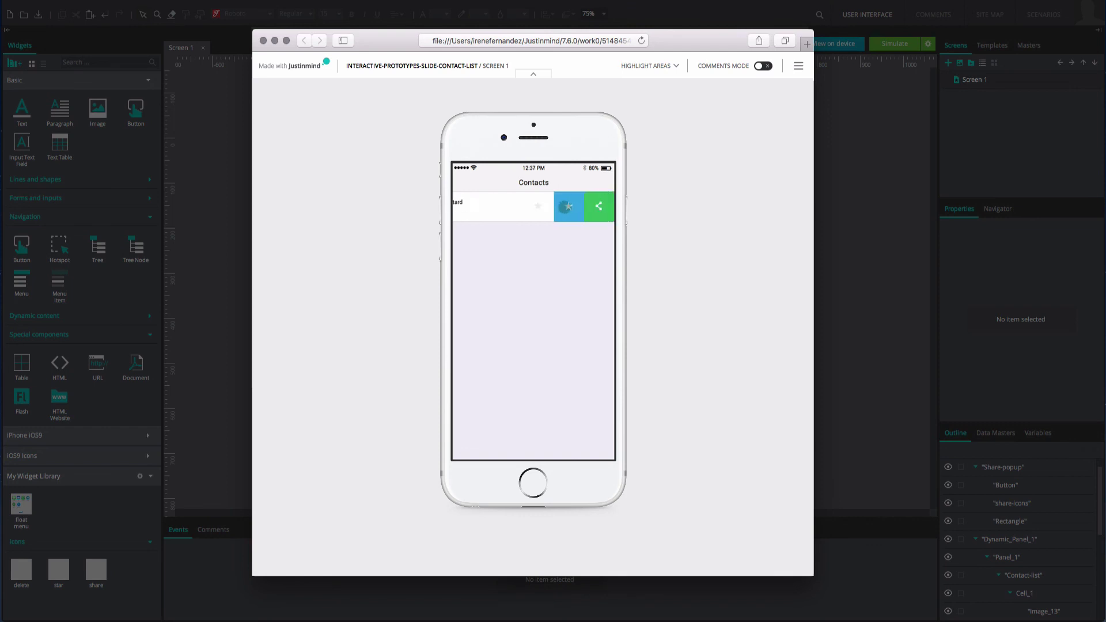
left_click(599, 207)
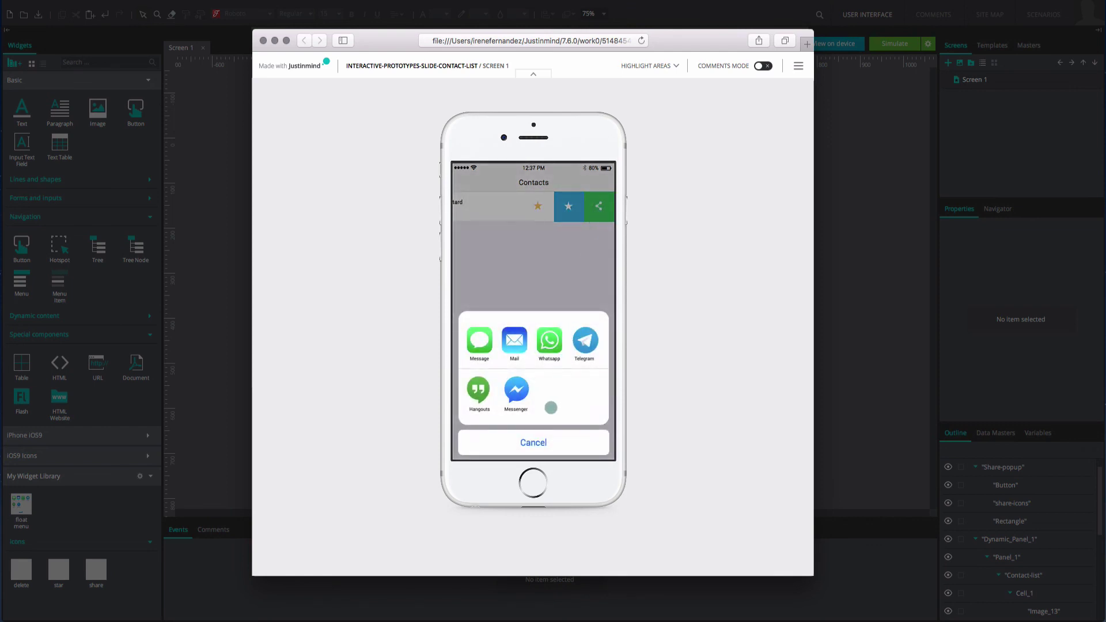
left_click(547, 440)
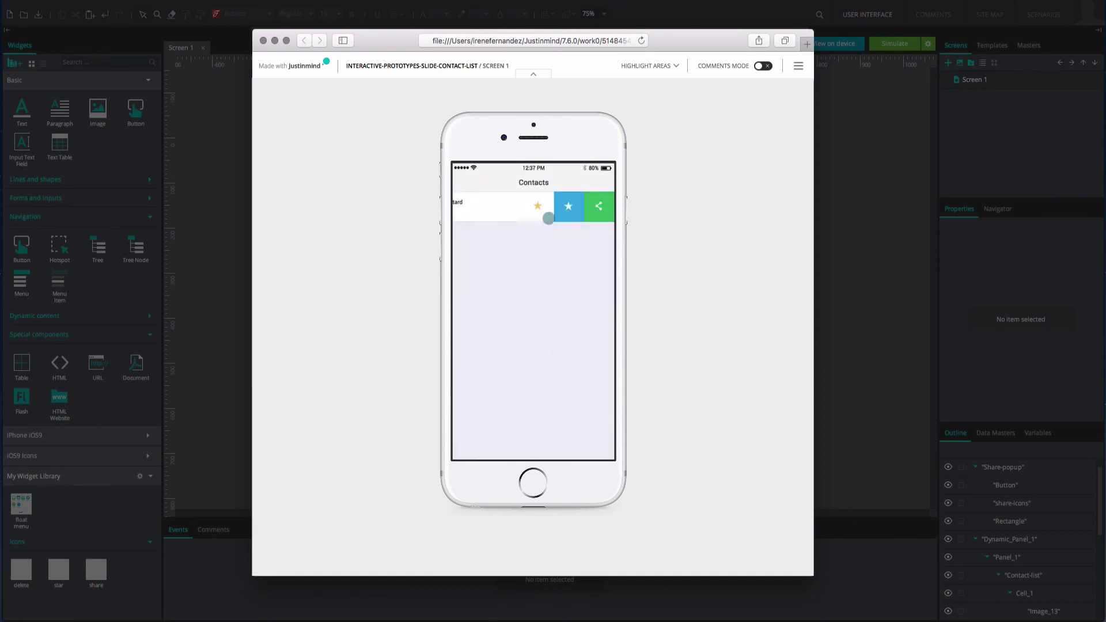
left_click_drag(550, 208, 603, 207)
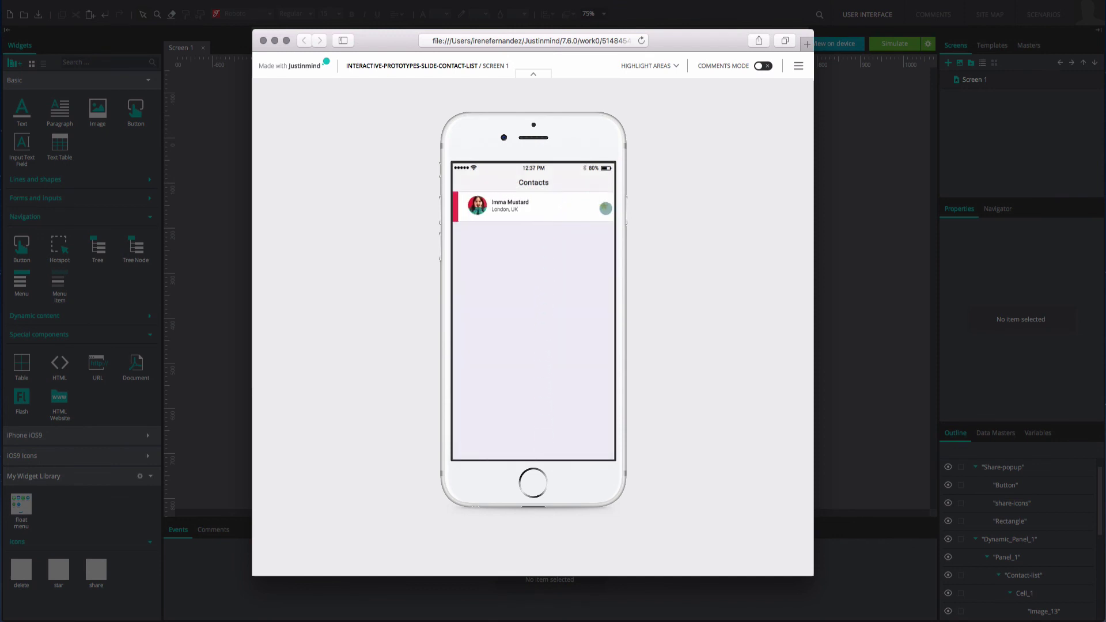
left_click(470, 207)
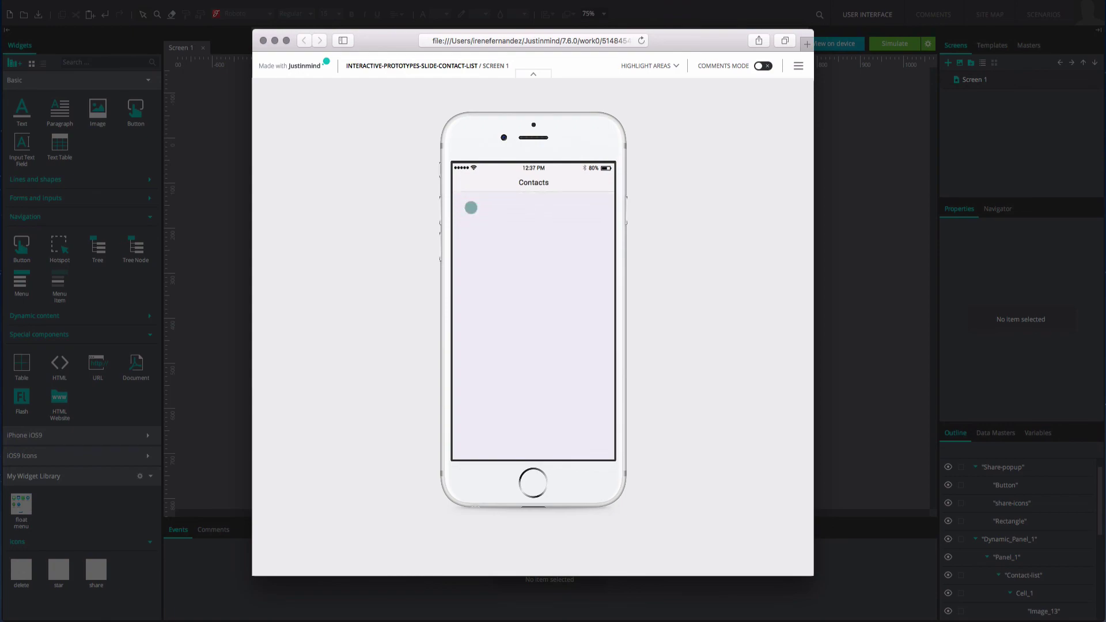